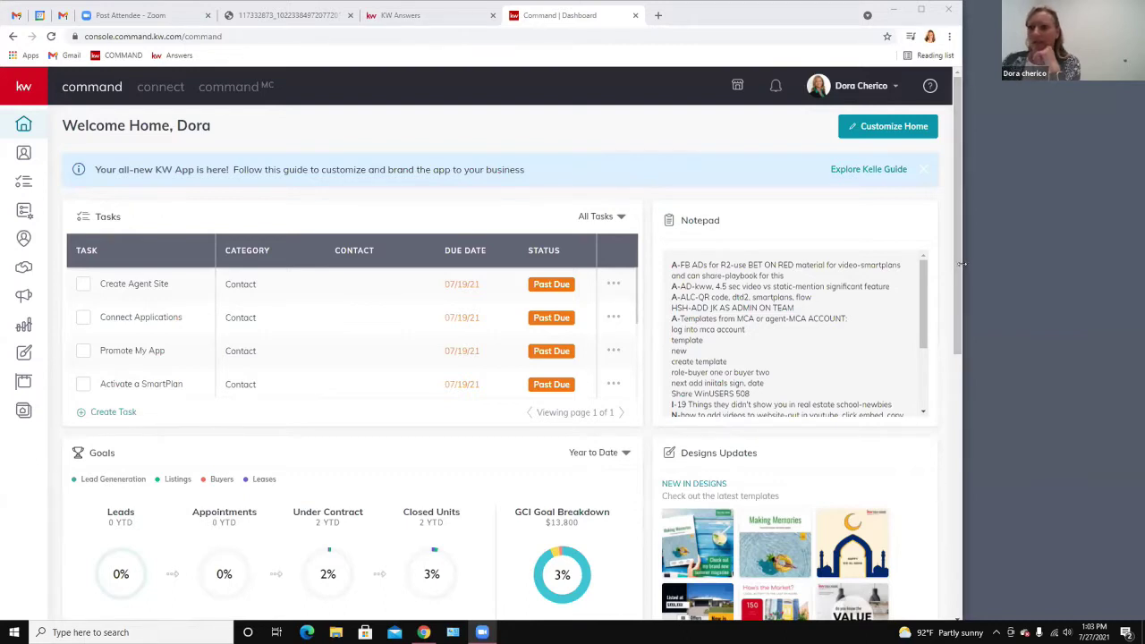
Stretch the browser window to full screen width and scroll through the dashboard Notepad tips.
drag(961, 264, 1002, 213)
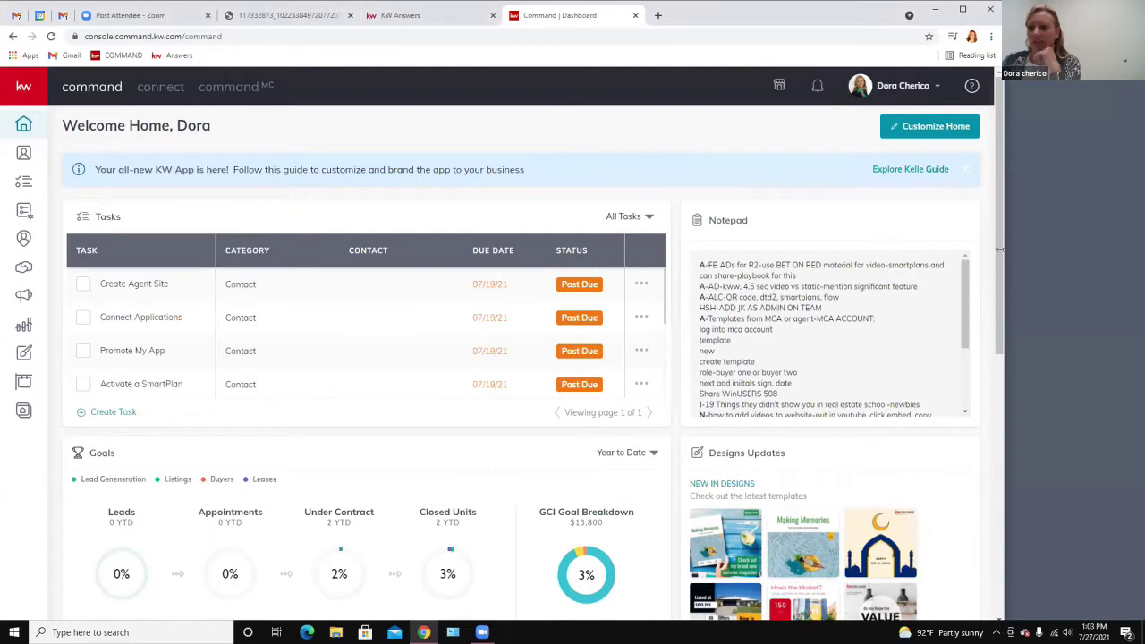
drag(1004, 213, 1144, 179)
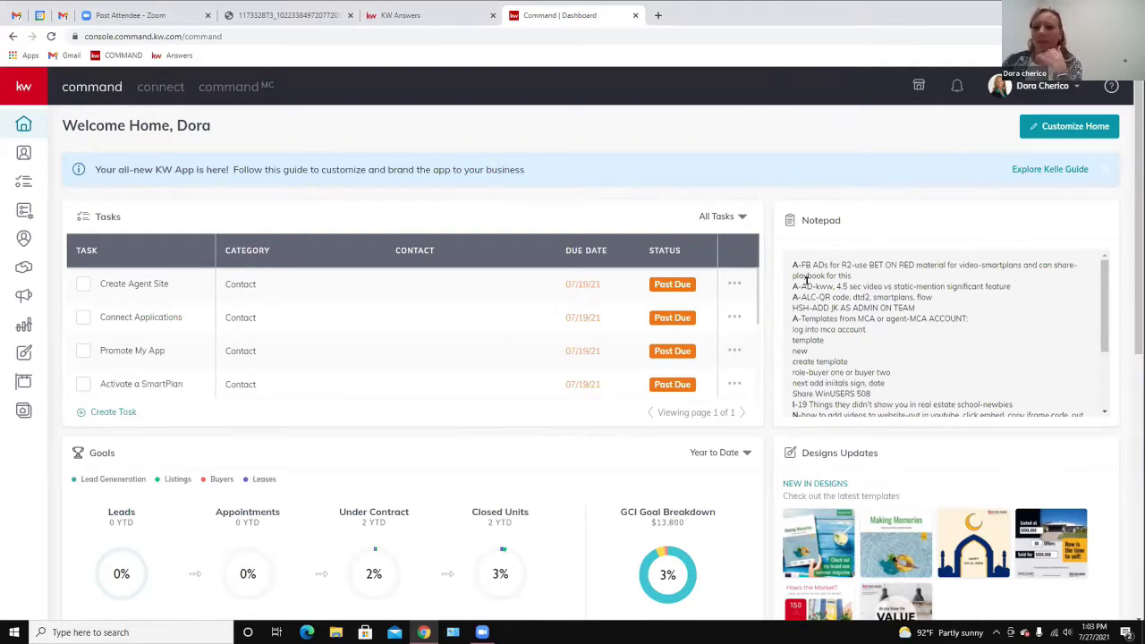
scroll(818, 314, down, 2)
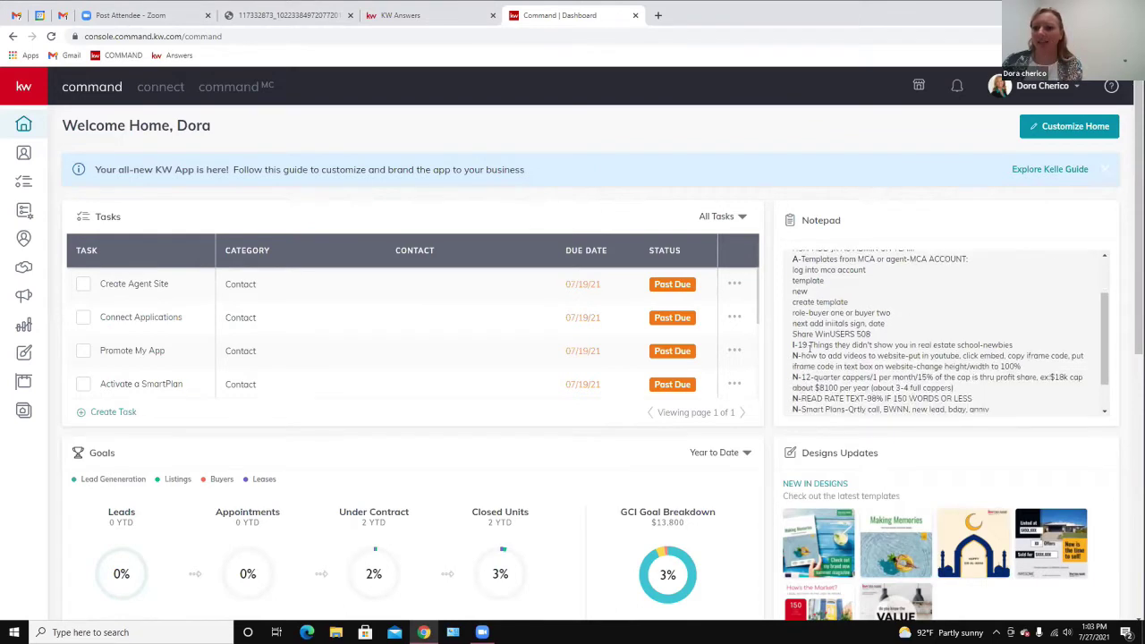
scroll(810, 347, down, 2)
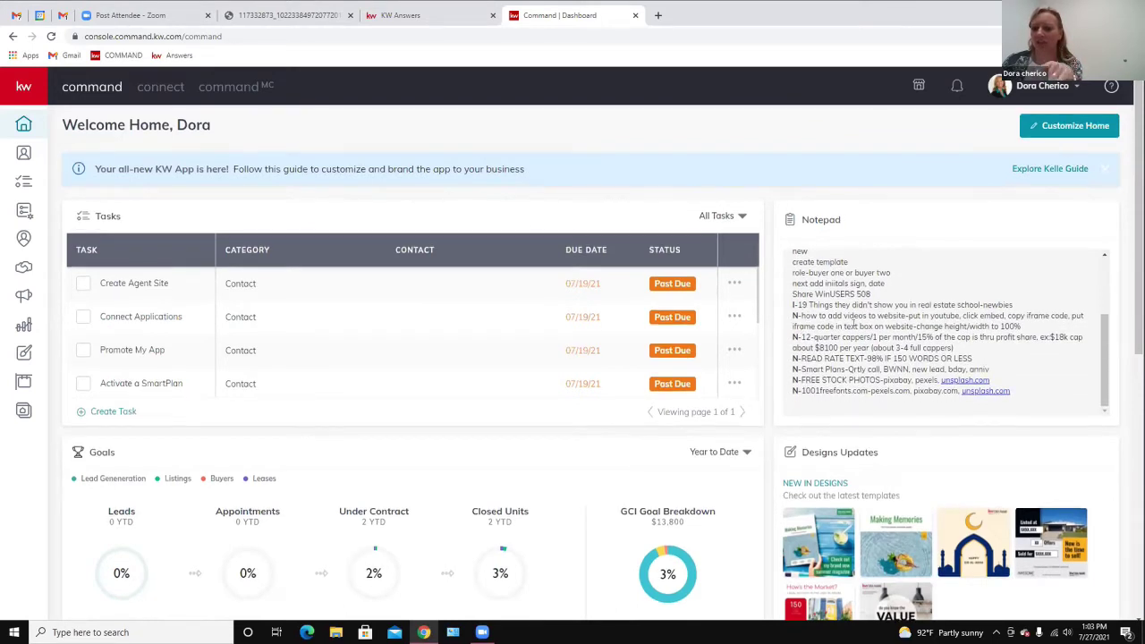
scroll(891, 291, down, 1)
scroll(891, 291, up, 3)
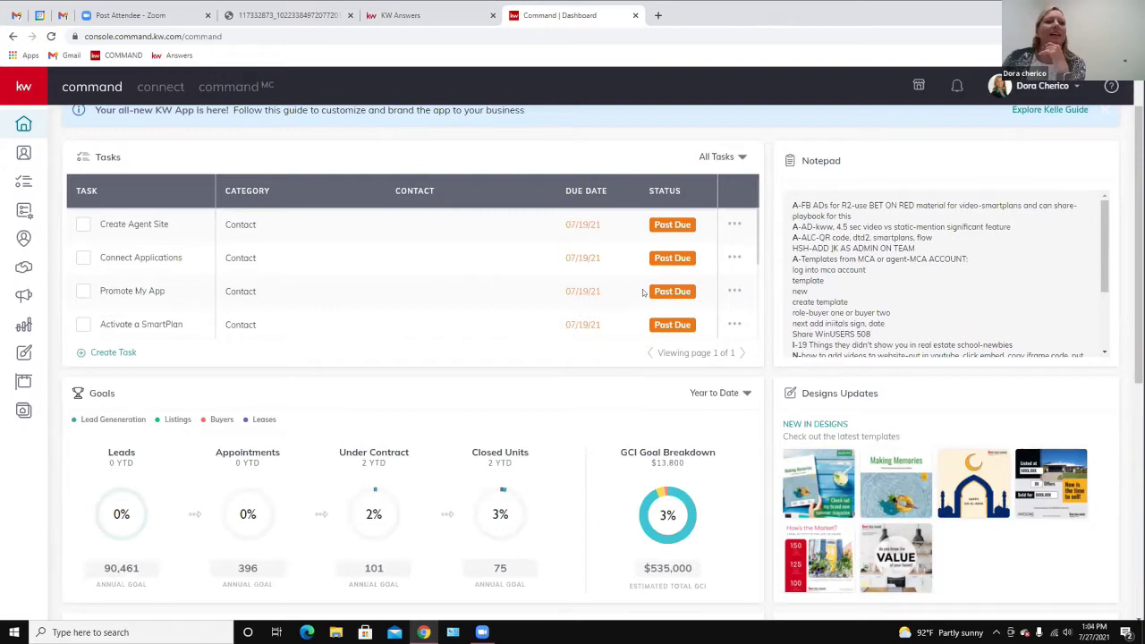
scroll(558, 257, up, 1)
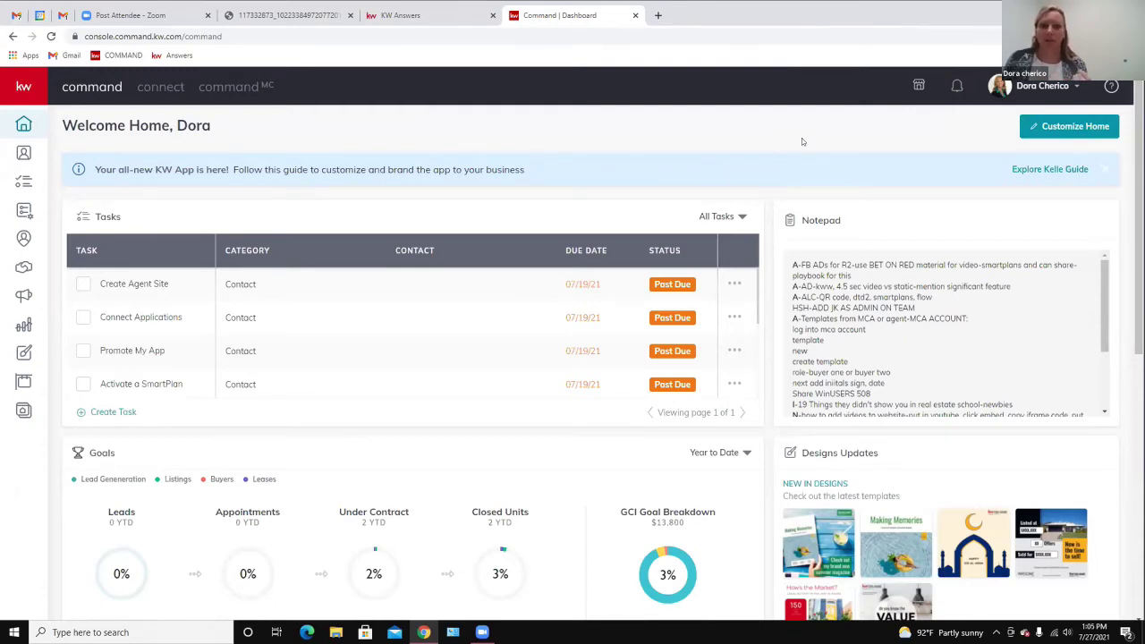
Search the KW Answers Command help for 'designs' to list articles like Get Started with Designs.
click(449, 25)
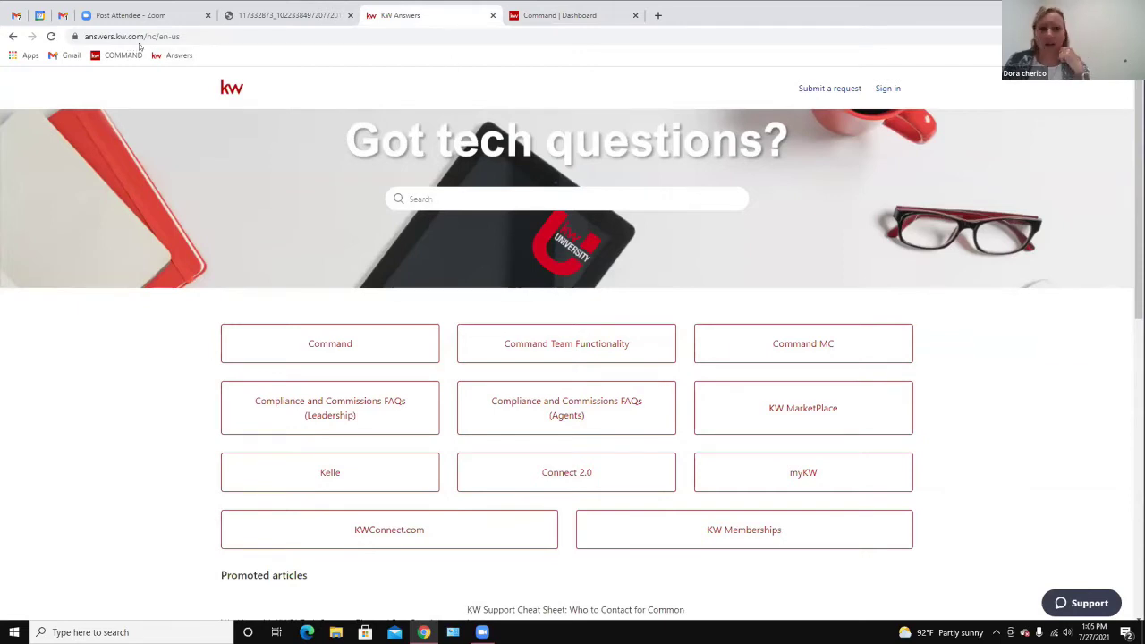
click(301, 341)
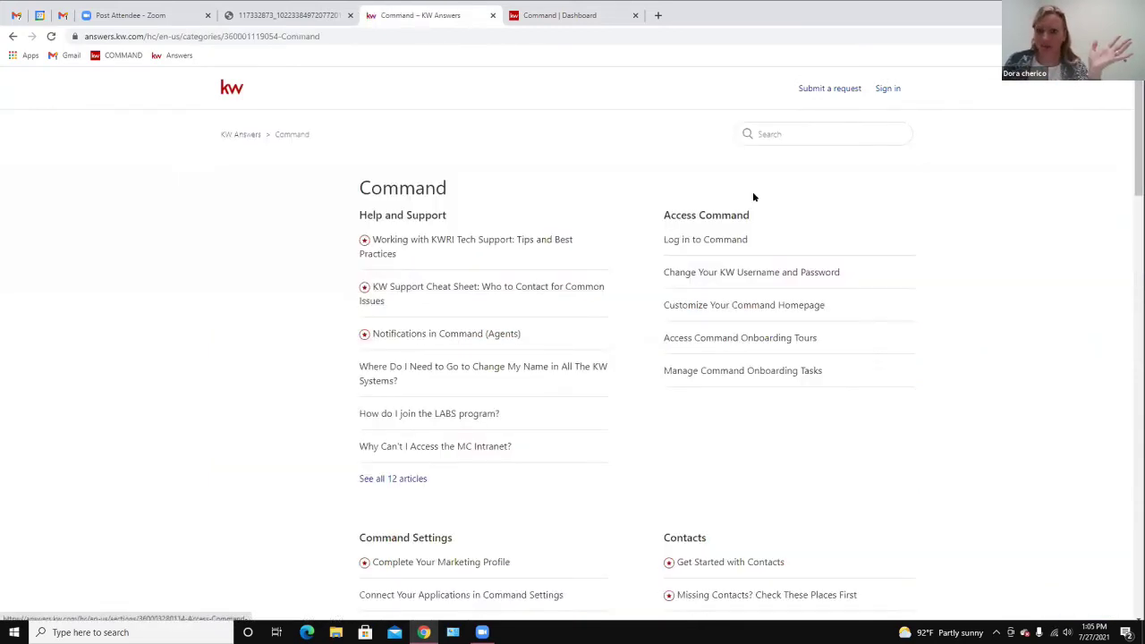
click(807, 136)
text(des)
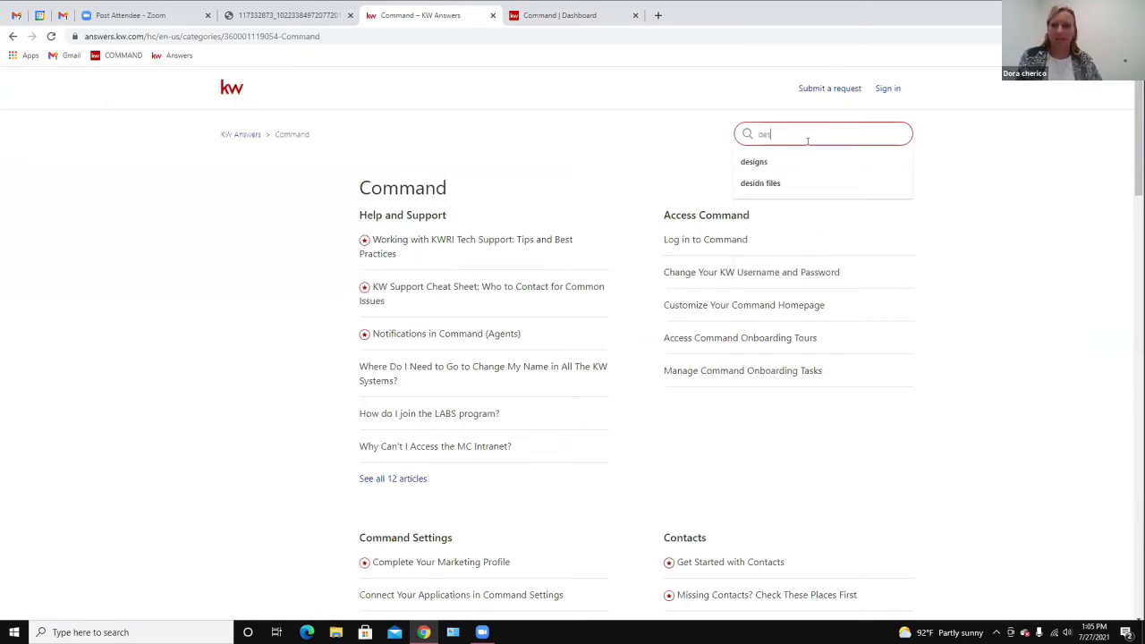
click(784, 159)
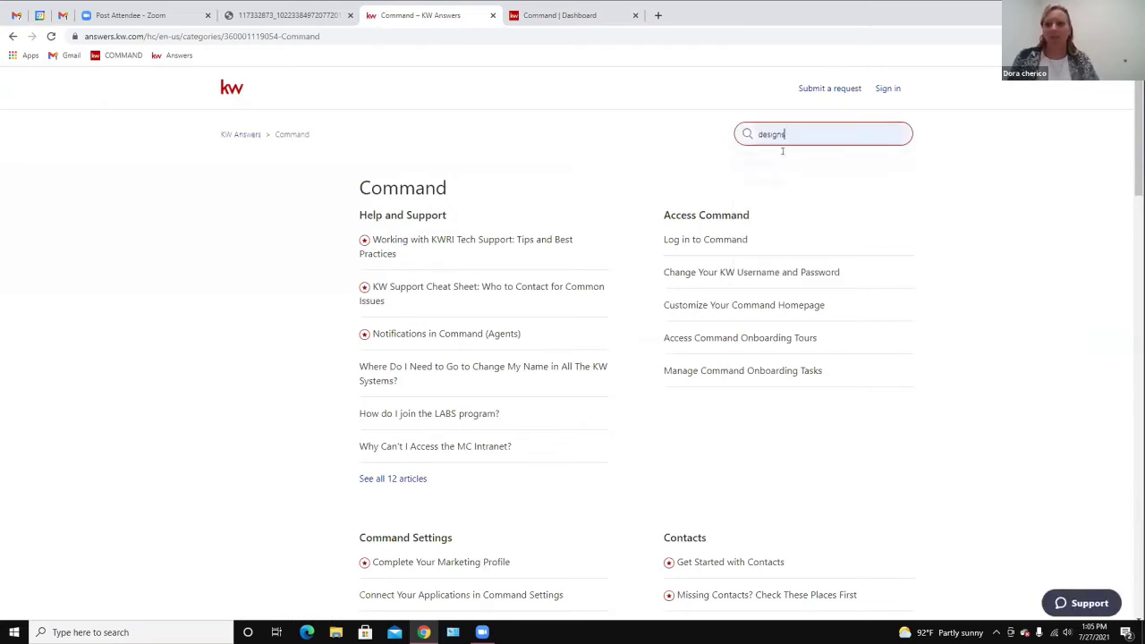
key(Return)
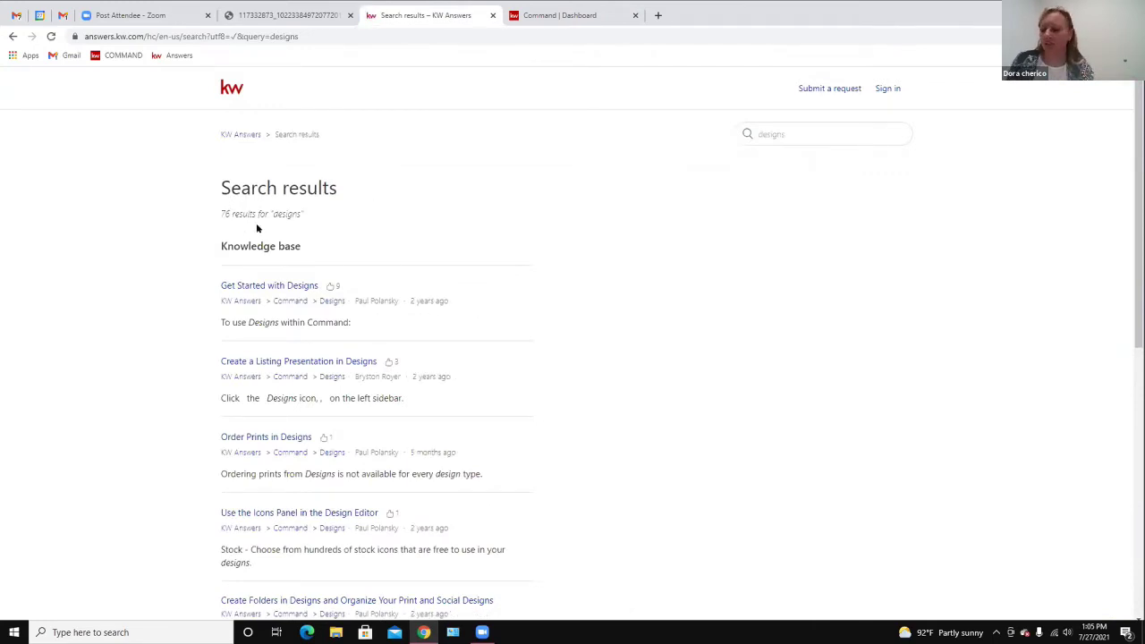
Scroll the 'designs' search results, then go back to the Command | Dashboard tab.
scroll(269, 222, down, 1)
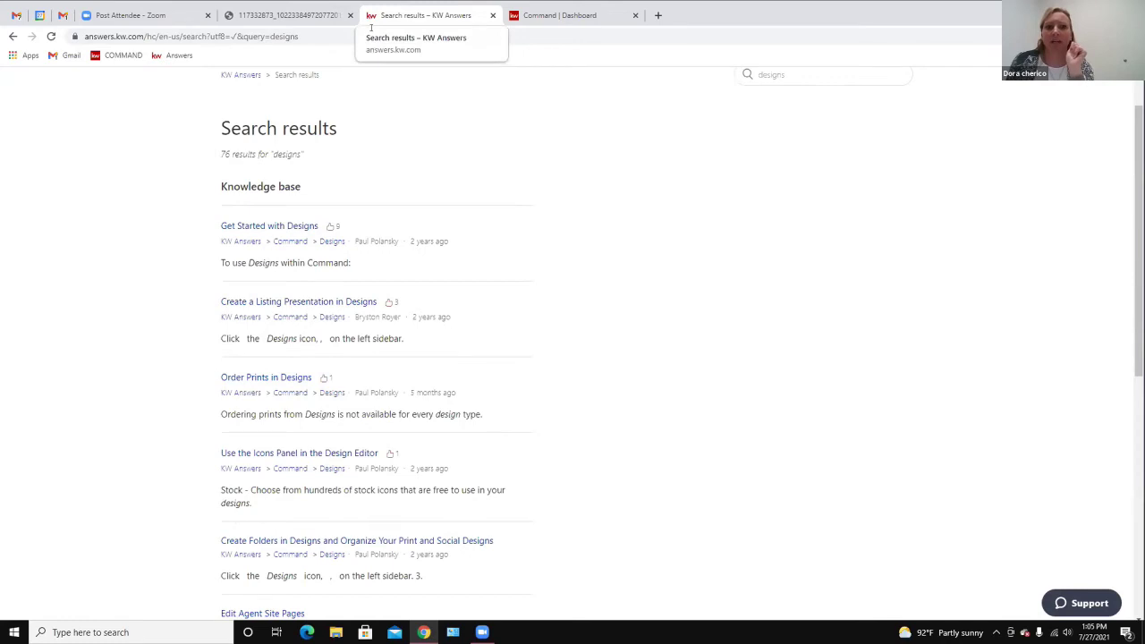
click(555, 17)
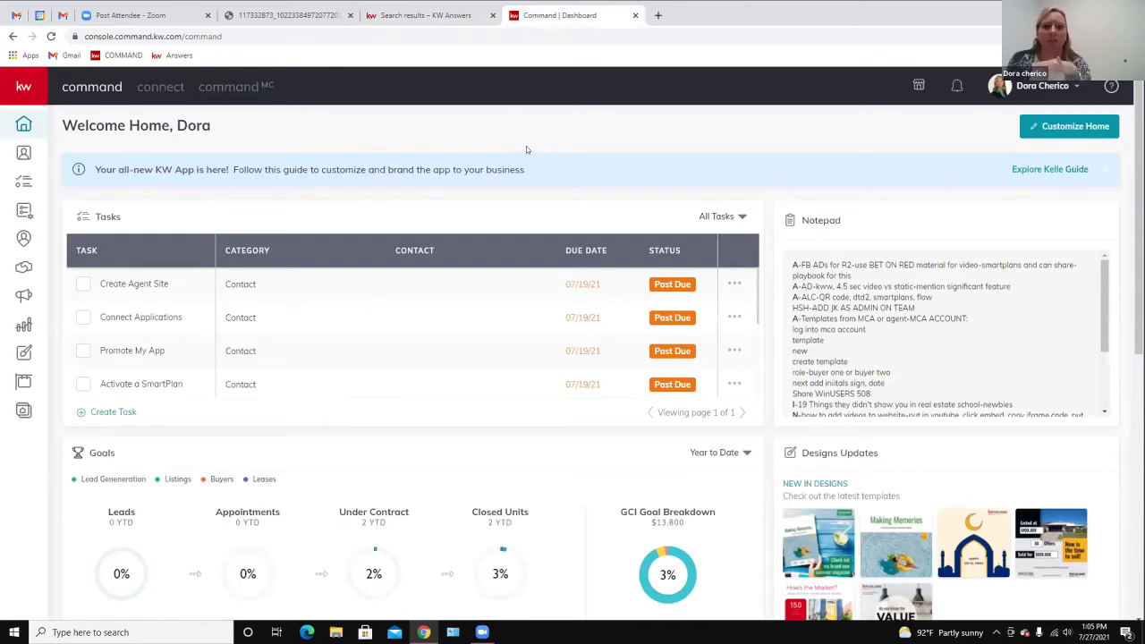
Open the Designs library and filter it to Social designs only.
click(21, 355)
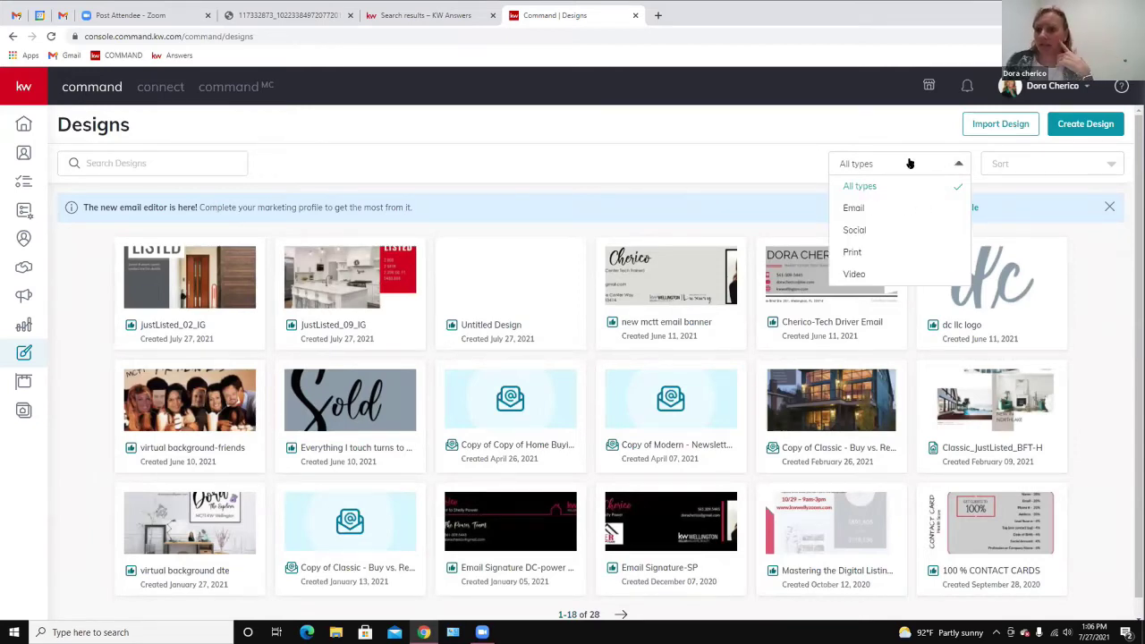
click(854, 231)
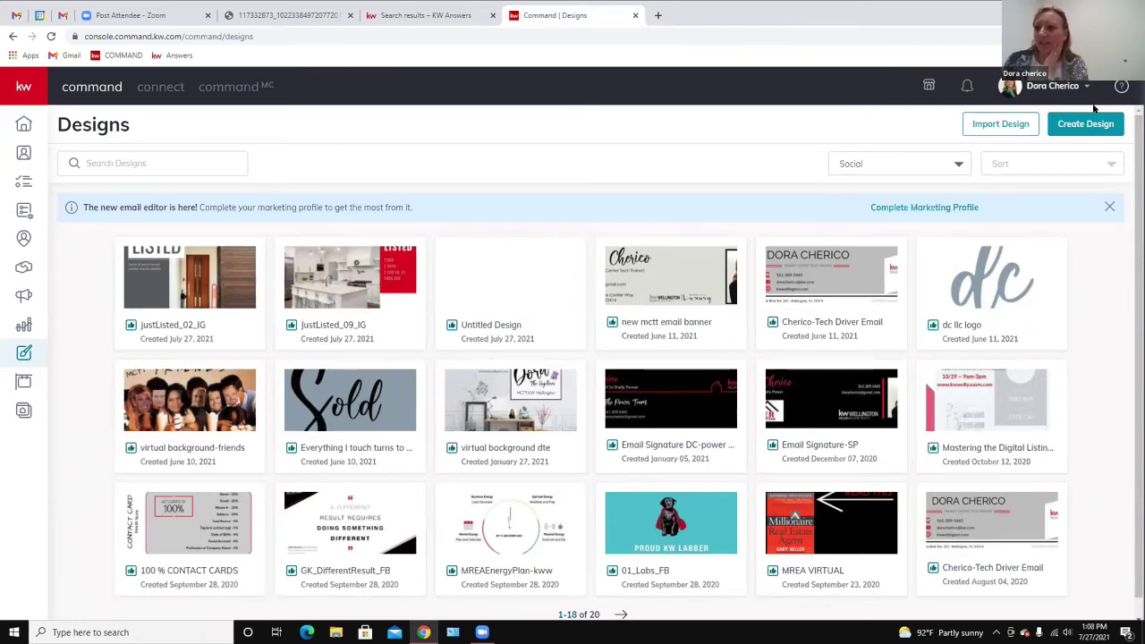
Start a new Social design set to import photos and text from a listing.
click(1071, 126)
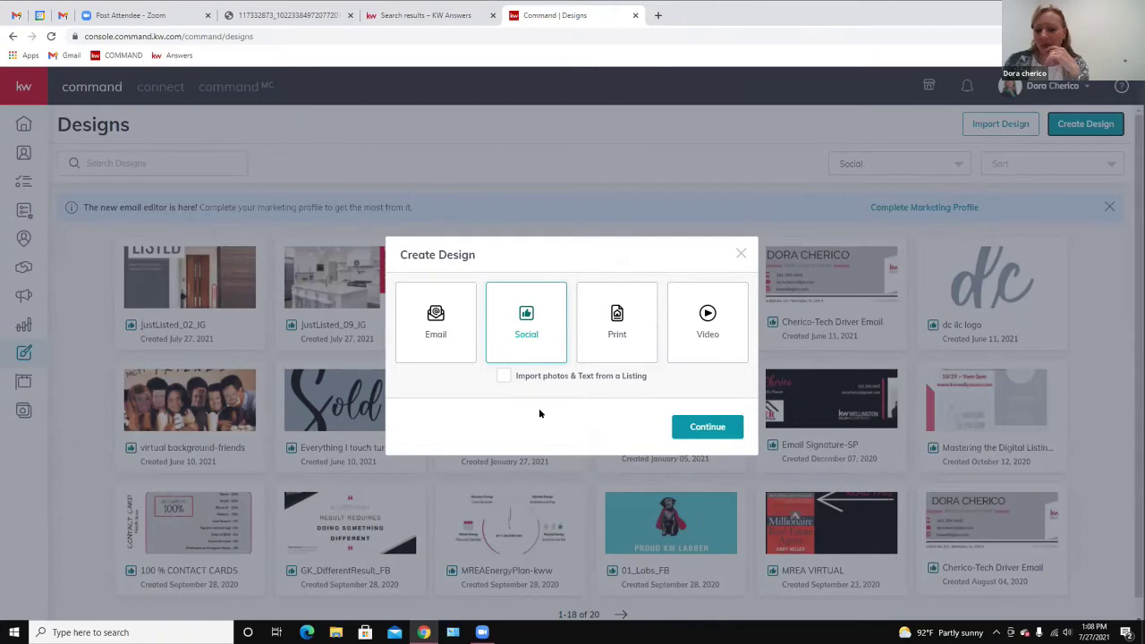
click(503, 375)
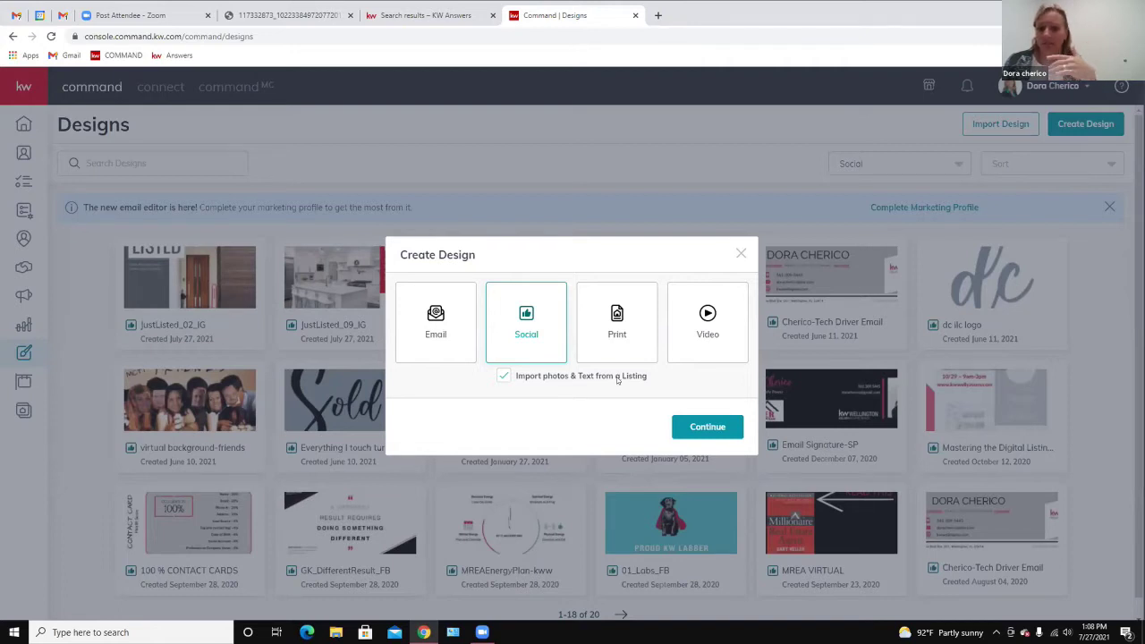
click(503, 377)
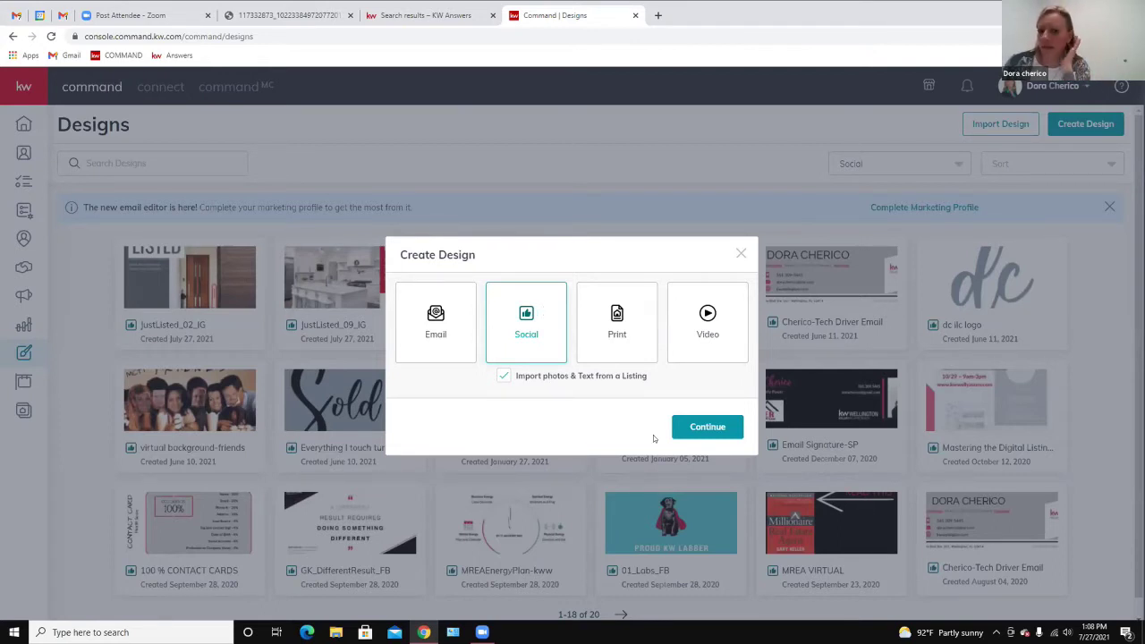
click(704, 429)
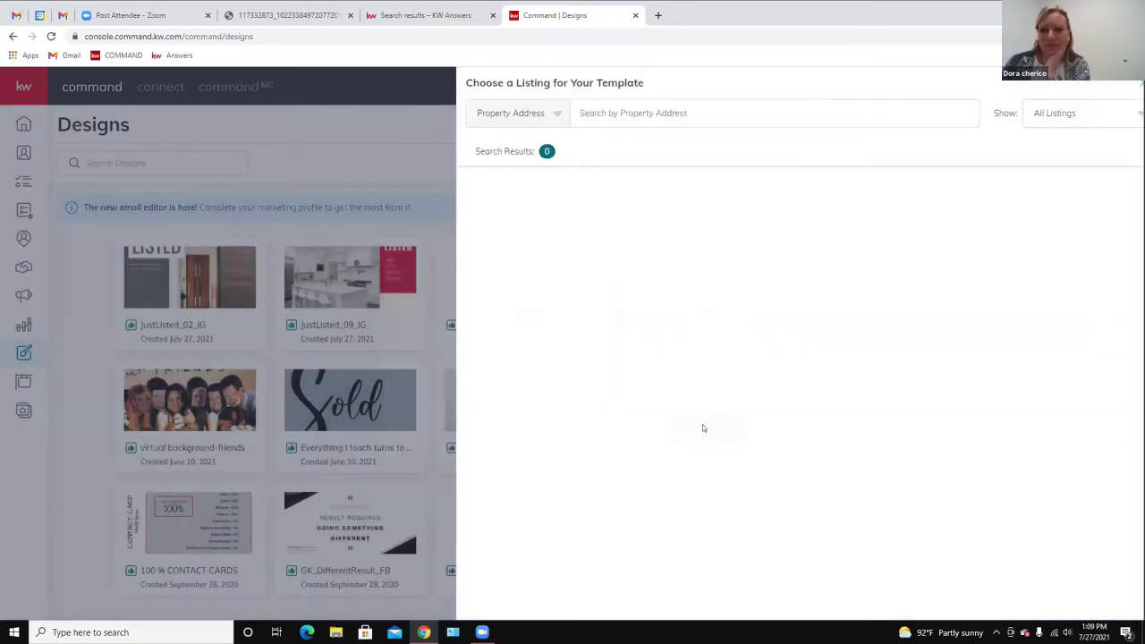
click(644, 114)
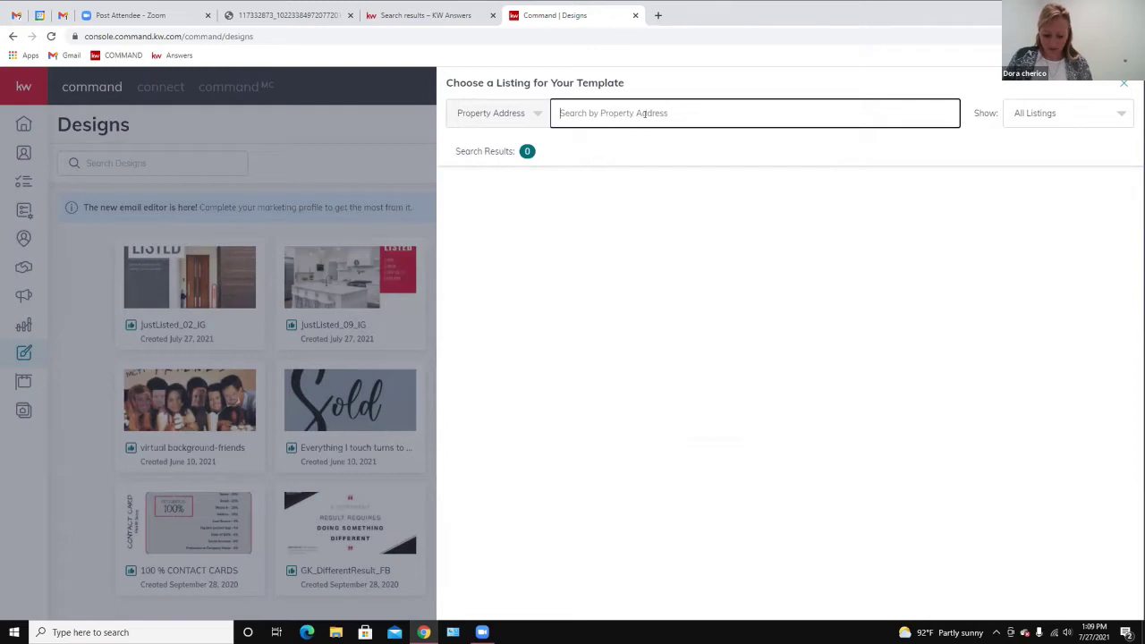
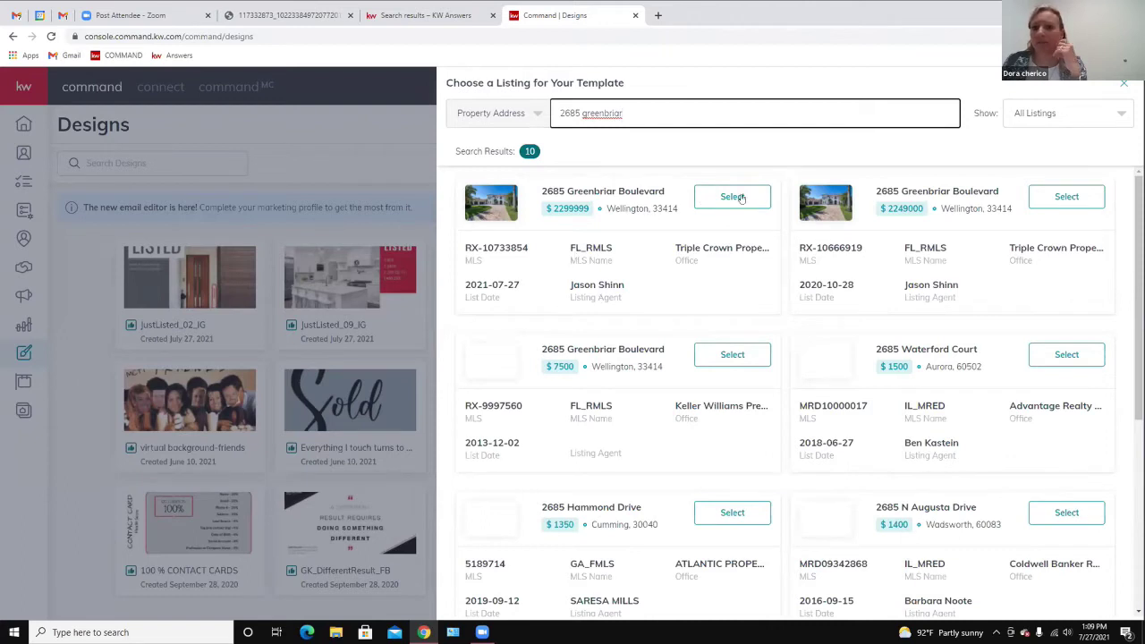
click(1115, 120)
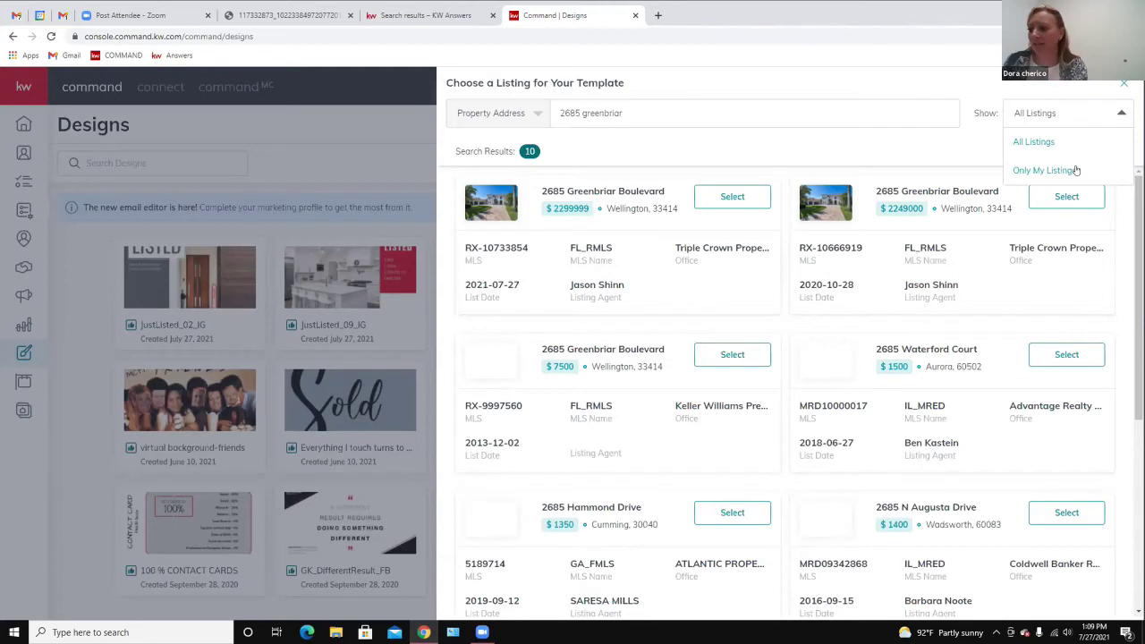
click(1035, 142)
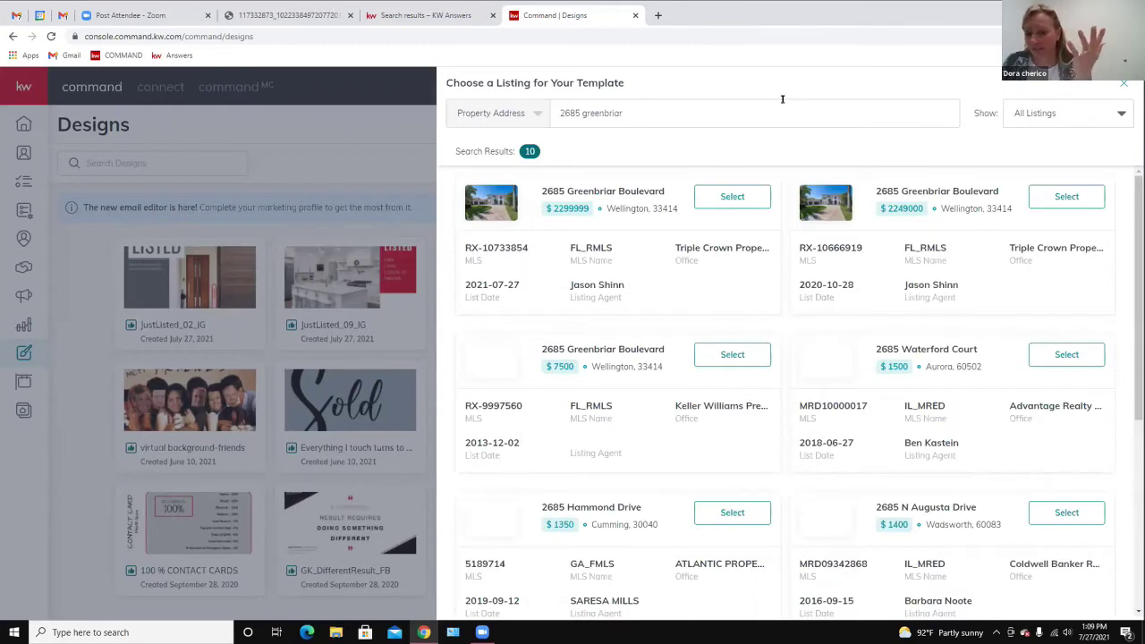
click(741, 197)
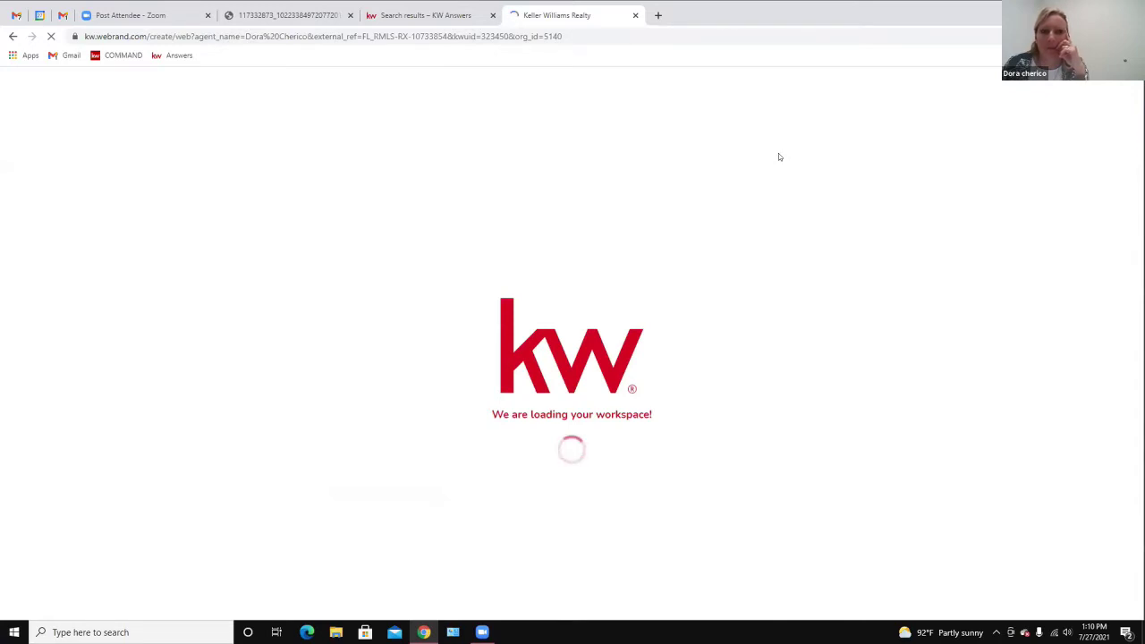
middle_click(303, 14)
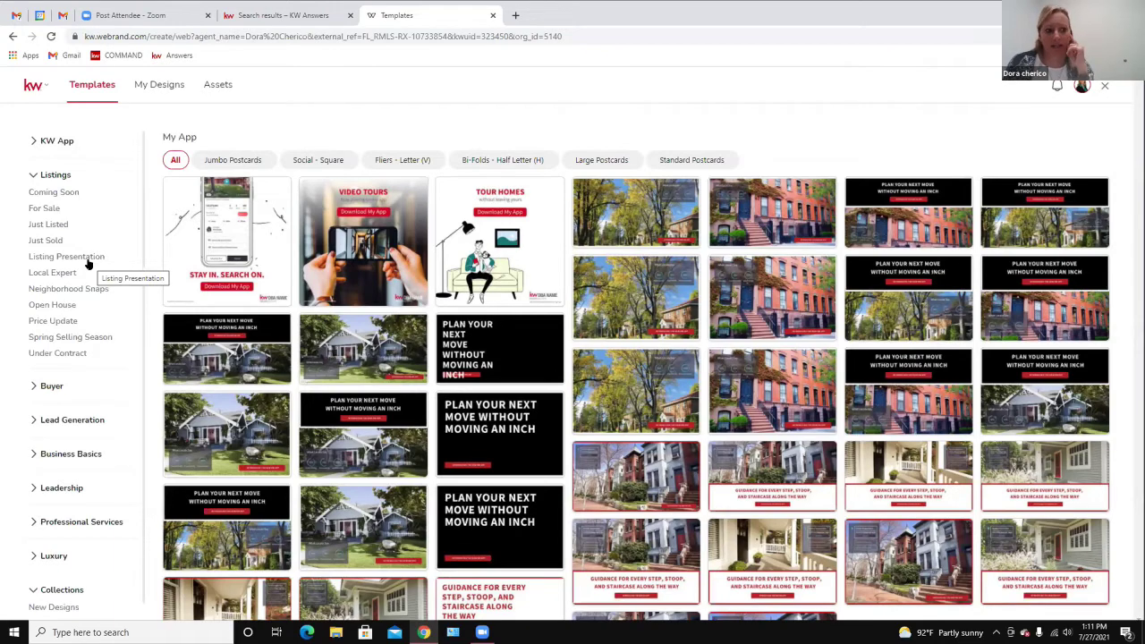
Expand the Buyer, Lead Generation and Business Basics template categories in the sidebar.
click(36, 387)
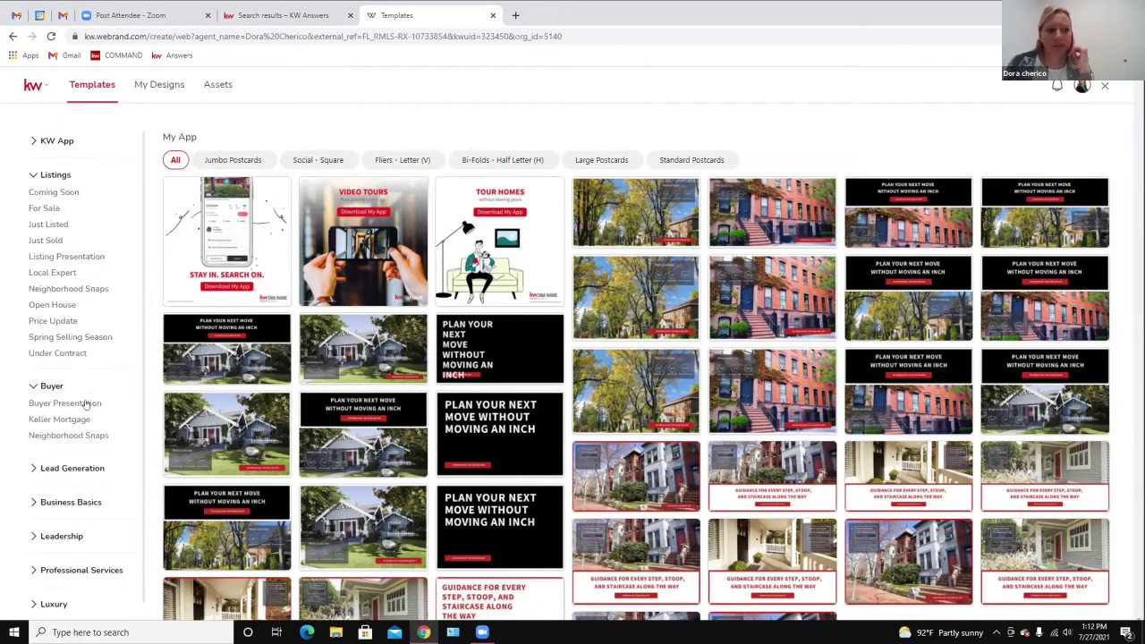
scroll(119, 370, down, 1)
scroll(119, 369, down, 1)
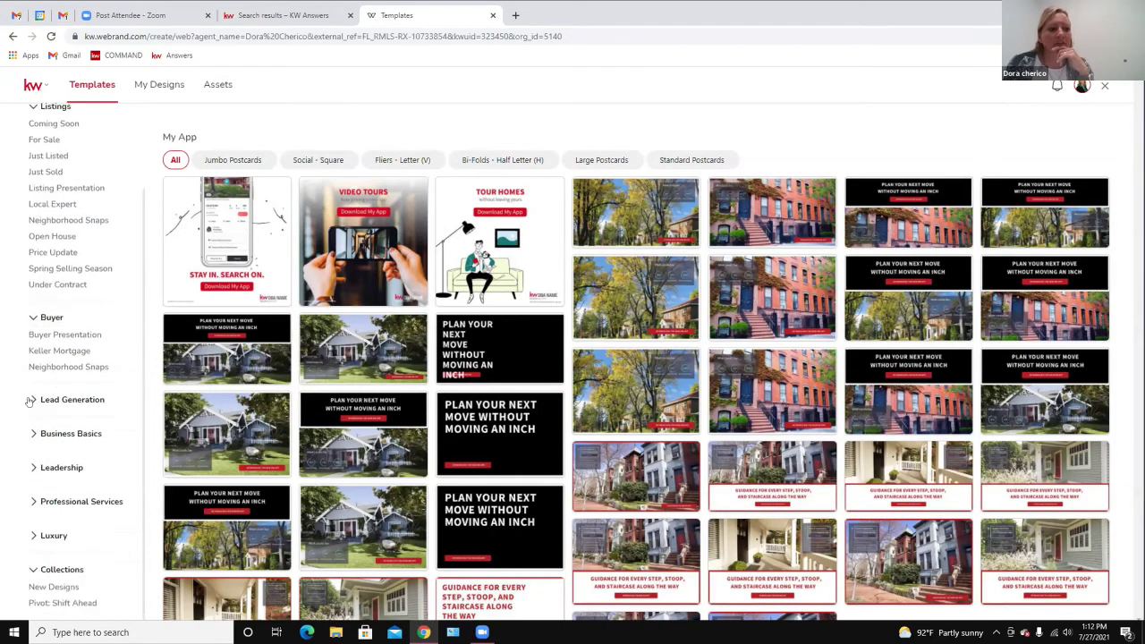
click(32, 401)
scroll(35, 394, down, 1)
click(33, 518)
scroll(63, 434, down, 1)
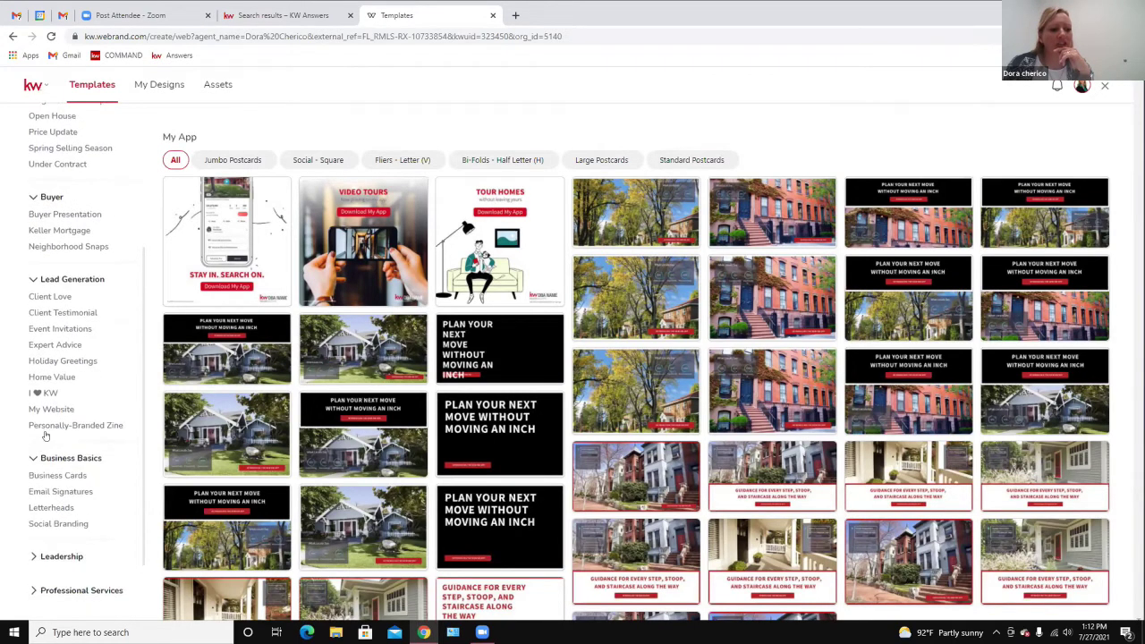
scroll(70, 419, down, 1)
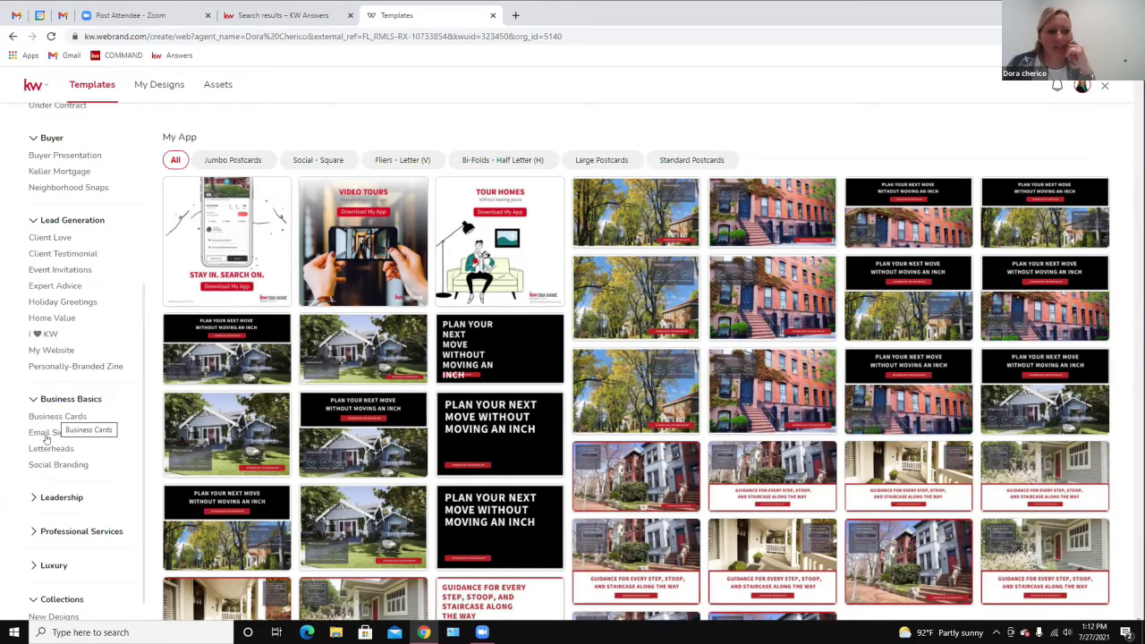
Browse the Email Signatures and Business Cards templates, ending on Holiday Greetings.
click(52, 434)
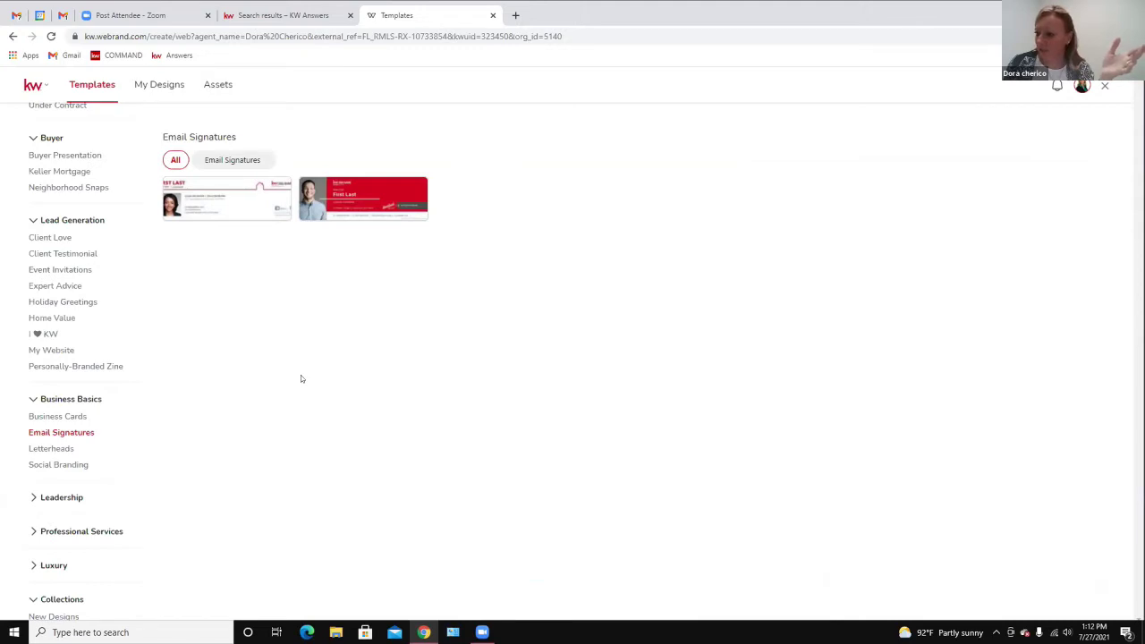
mouse_move(226, 216)
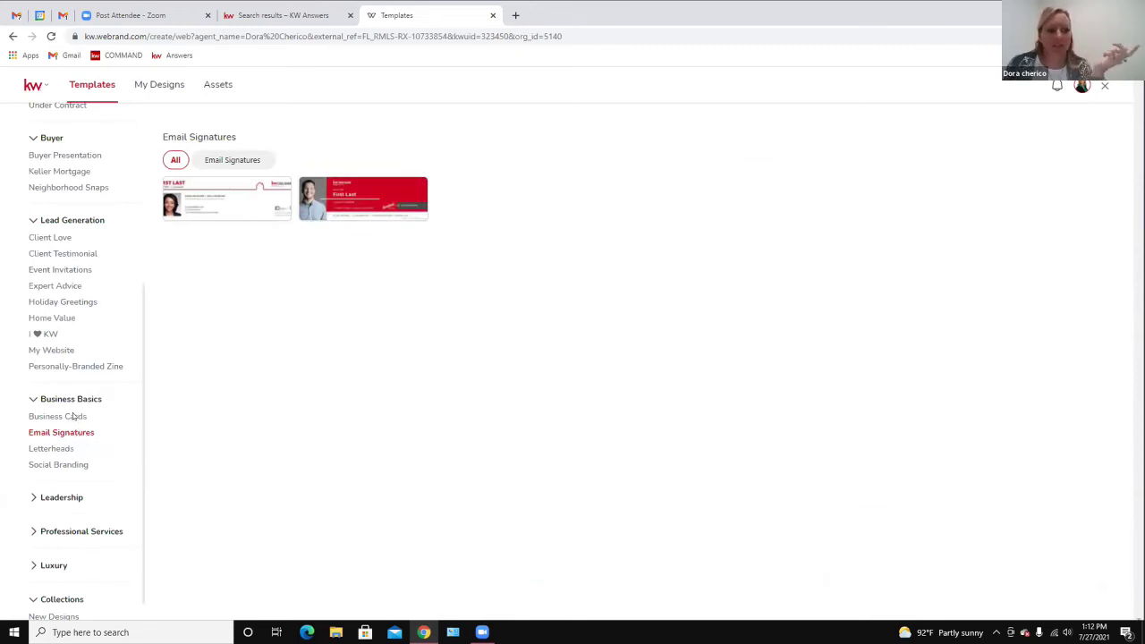
click(74, 416)
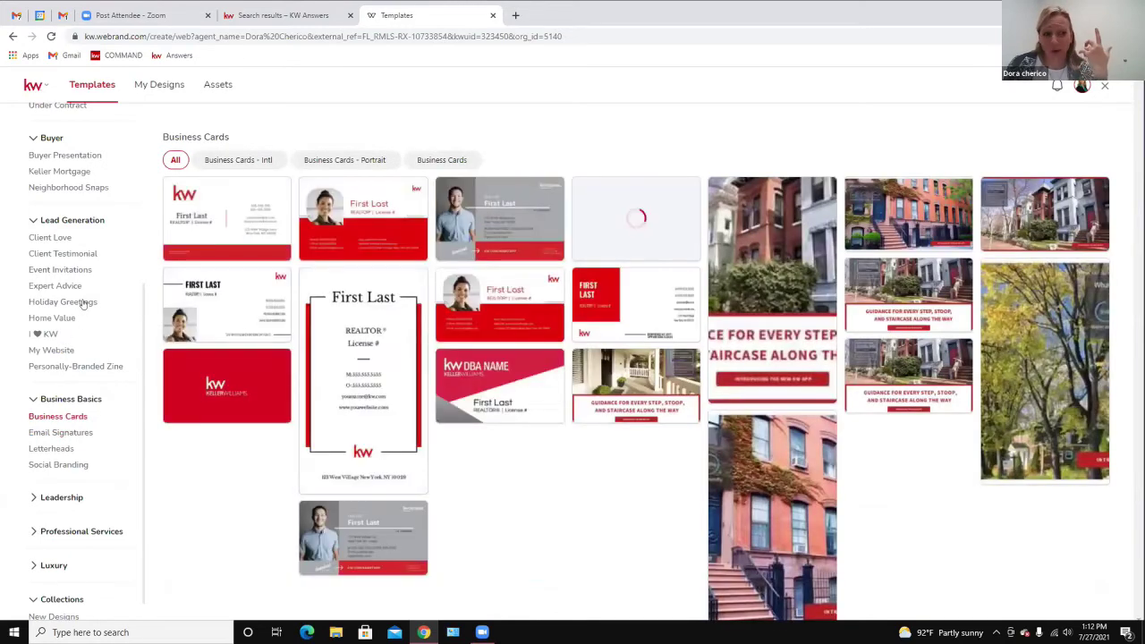
click(74, 304)
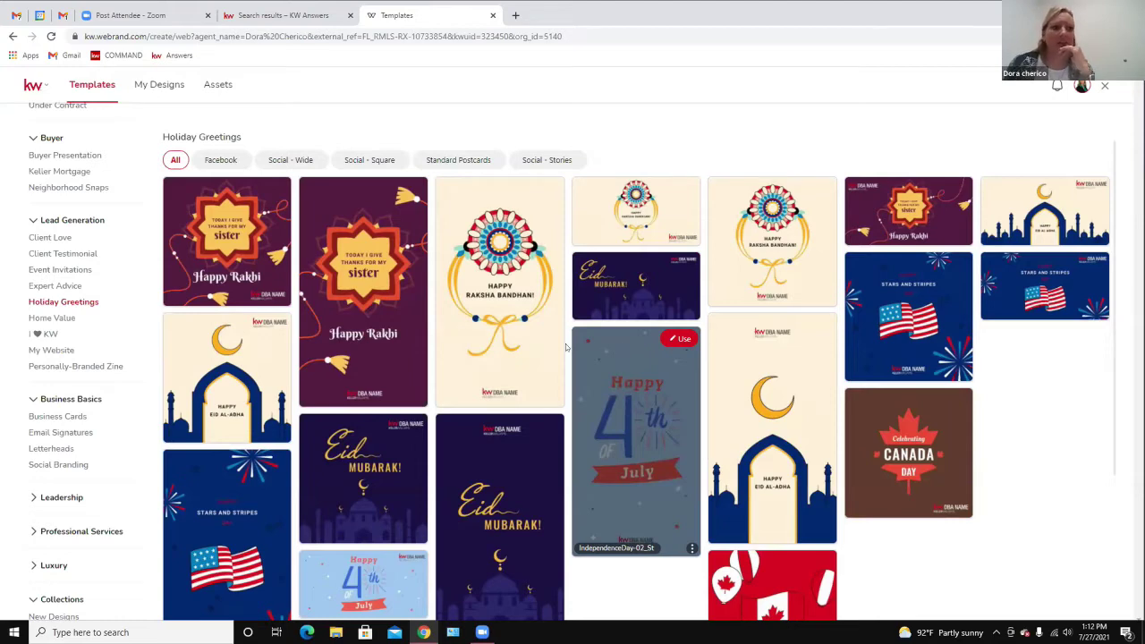
Collapse the Lead Generation, Buyer and Business Basics categories and move to the brand Assets area.
click(30, 219)
click(31, 257)
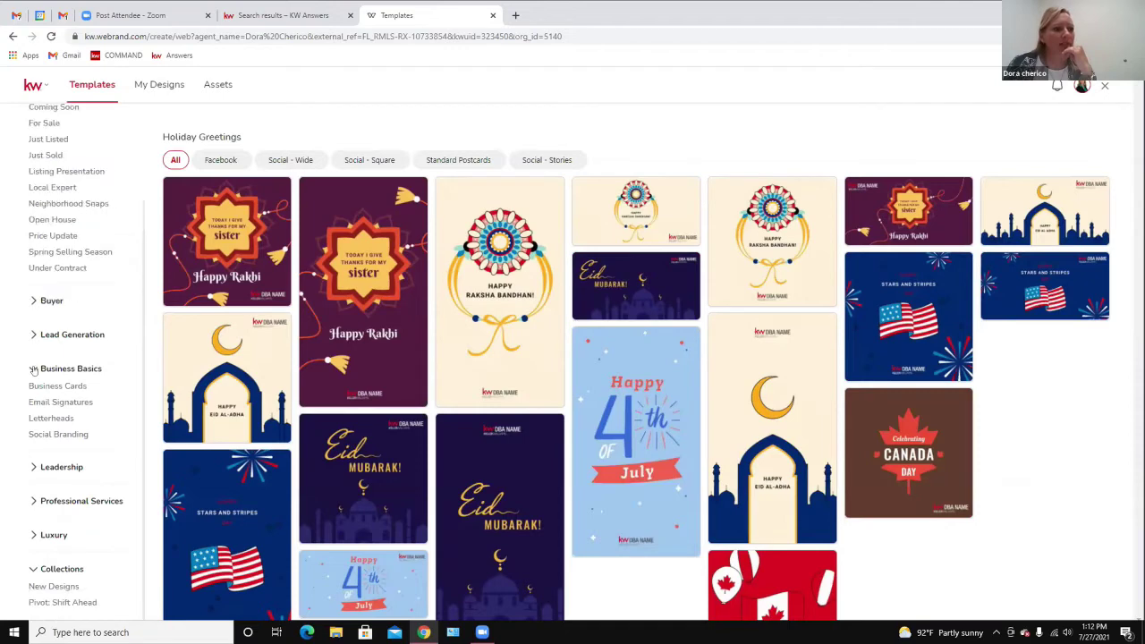
click(34, 369)
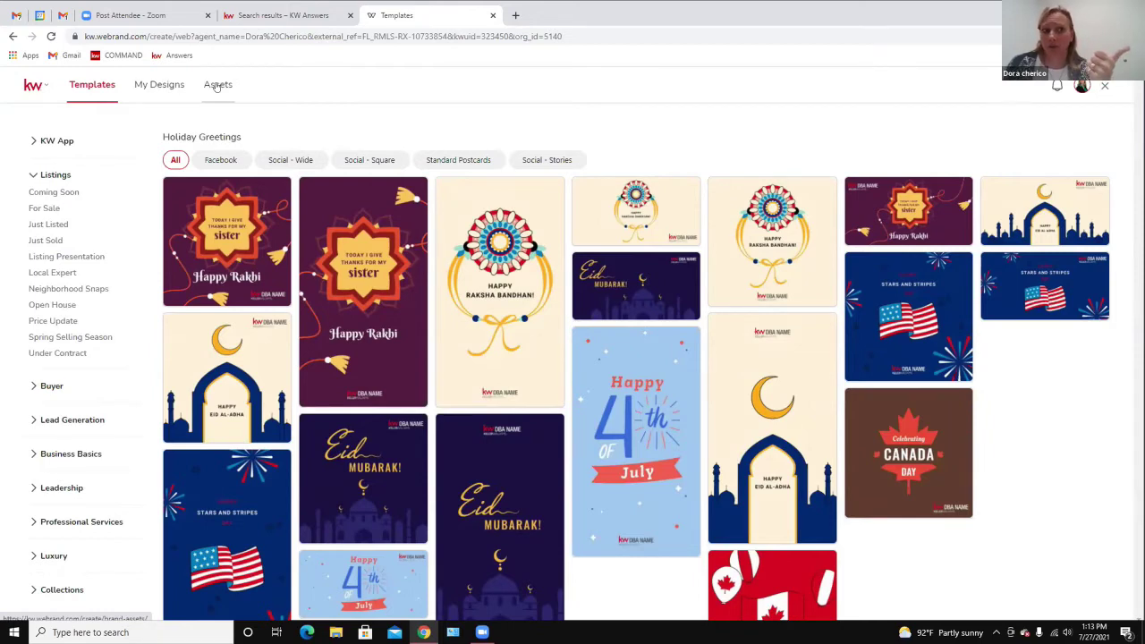
click(218, 86)
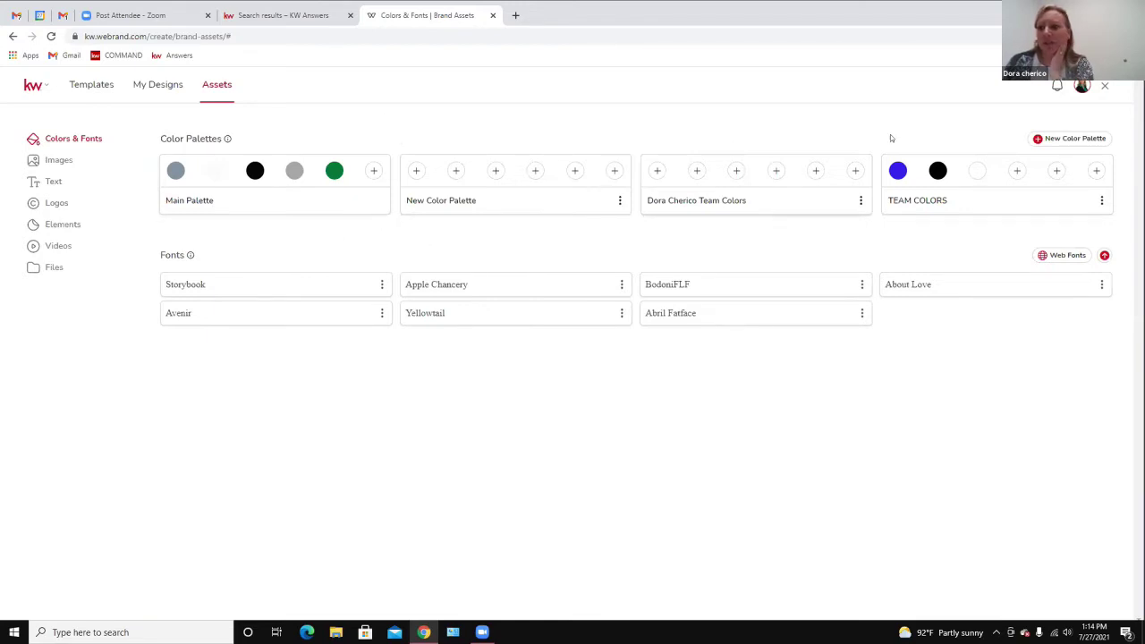
Add an empty New Color Palette, then review the Images and Text brand assets.
click(1068, 141)
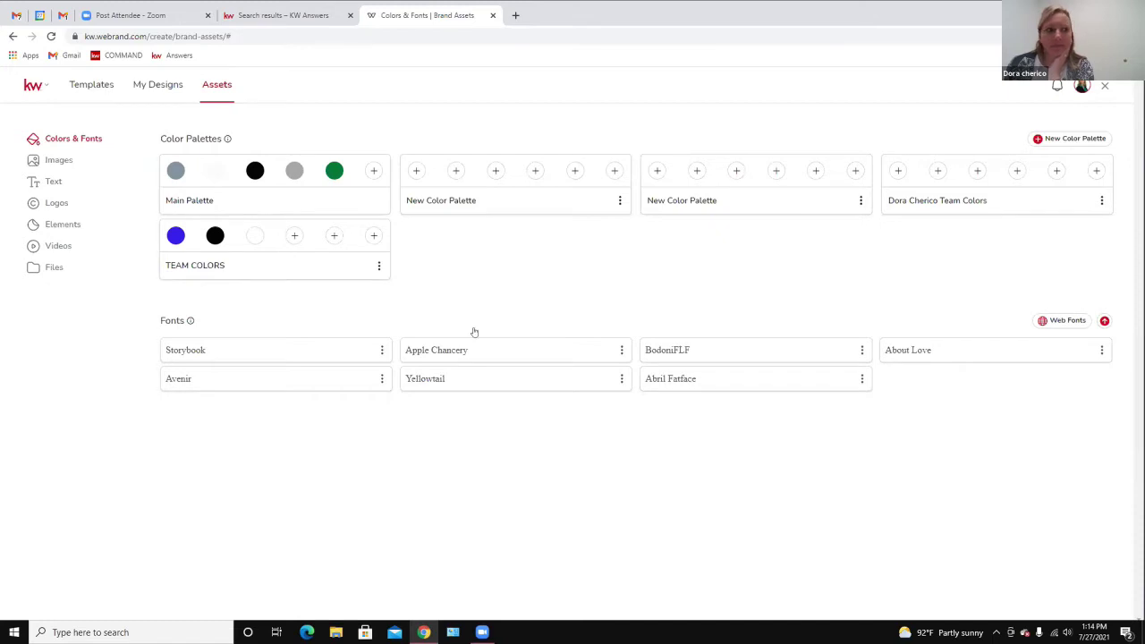
click(54, 159)
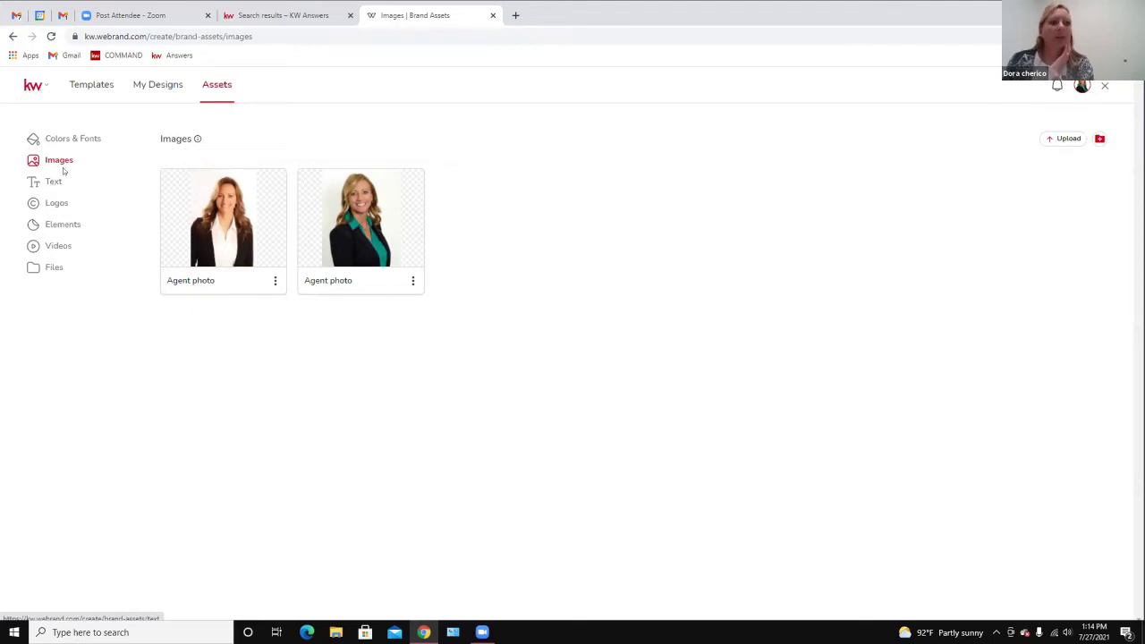
click(52, 181)
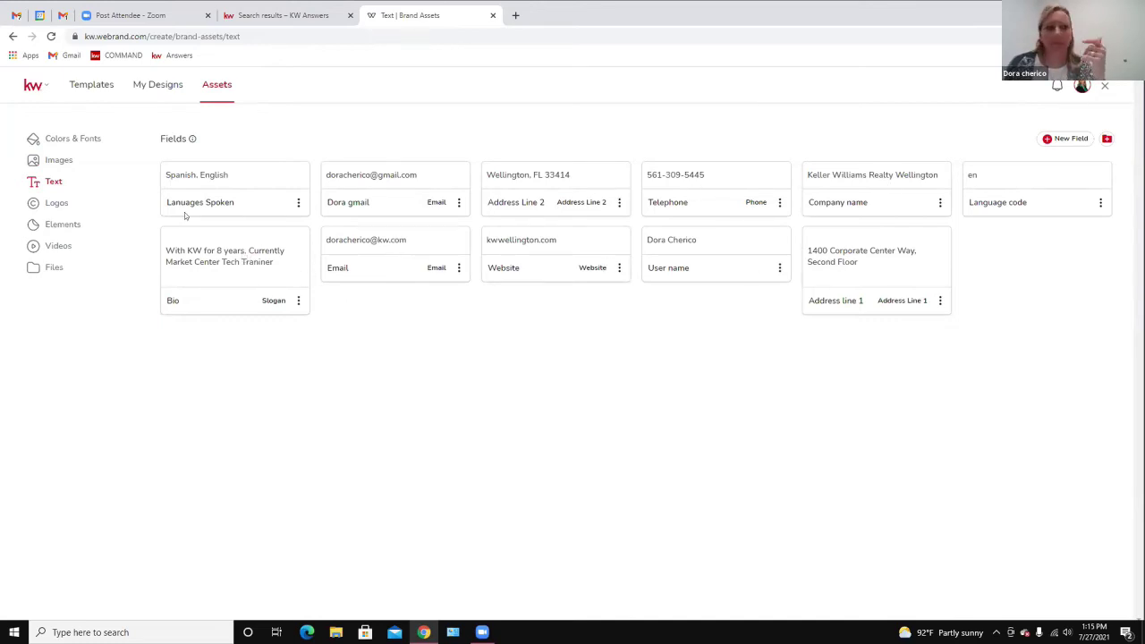
View the Logos collection with the Luxury and Wellington logos, then the empty Elements page.
click(53, 204)
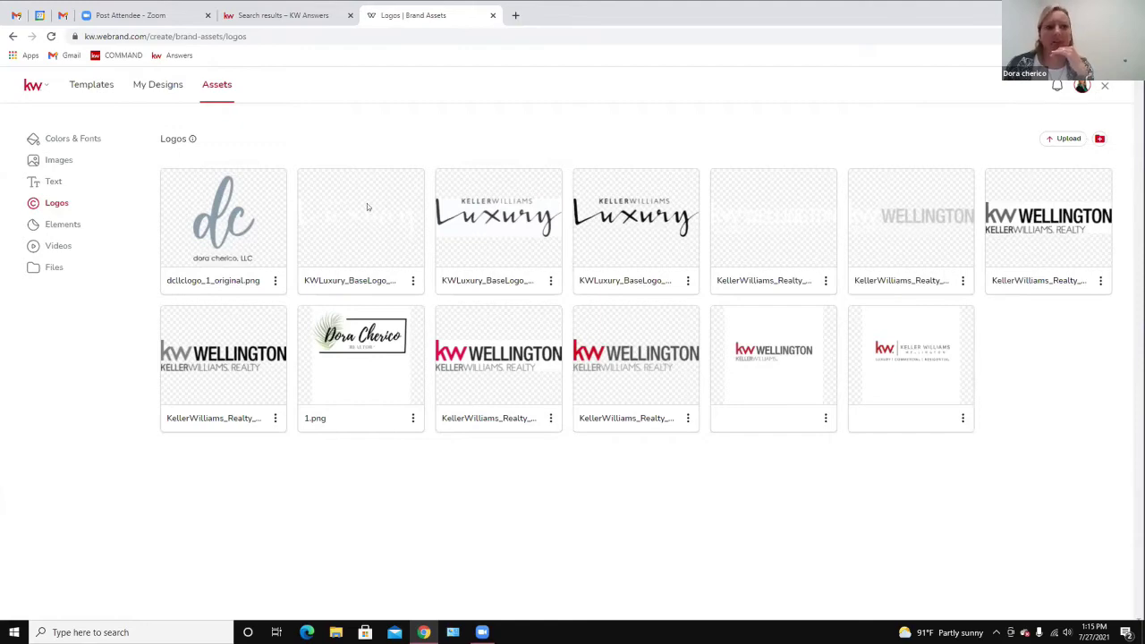
click(52, 224)
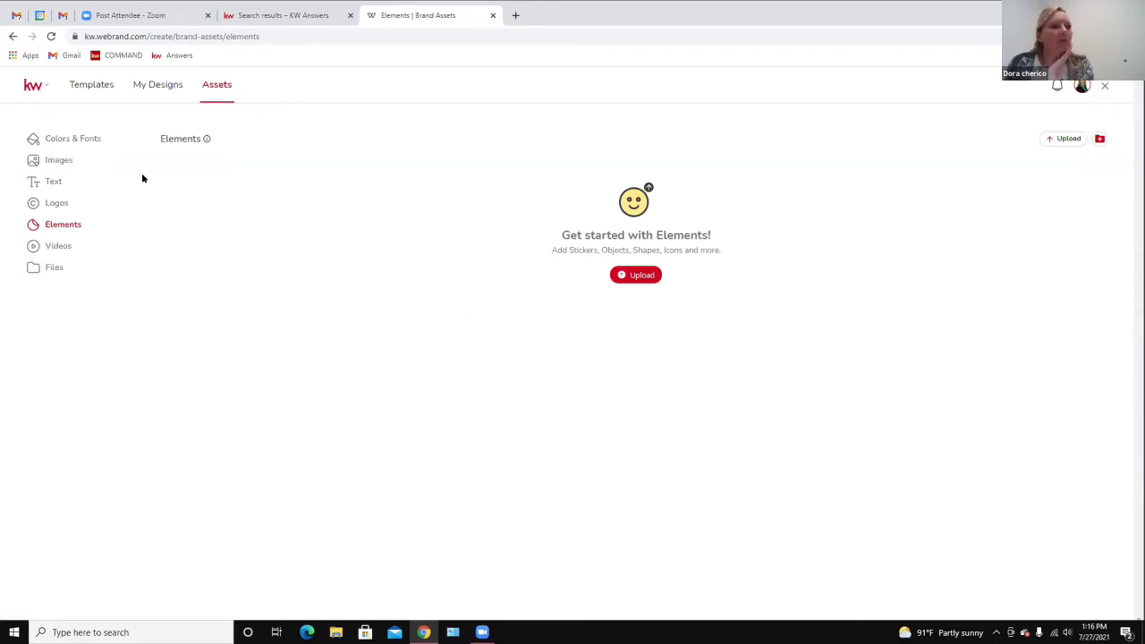
Go back to the Templates gallery showing Holiday Greetings designs like Happy Rakhi and Eid Mubarak.
click(92, 86)
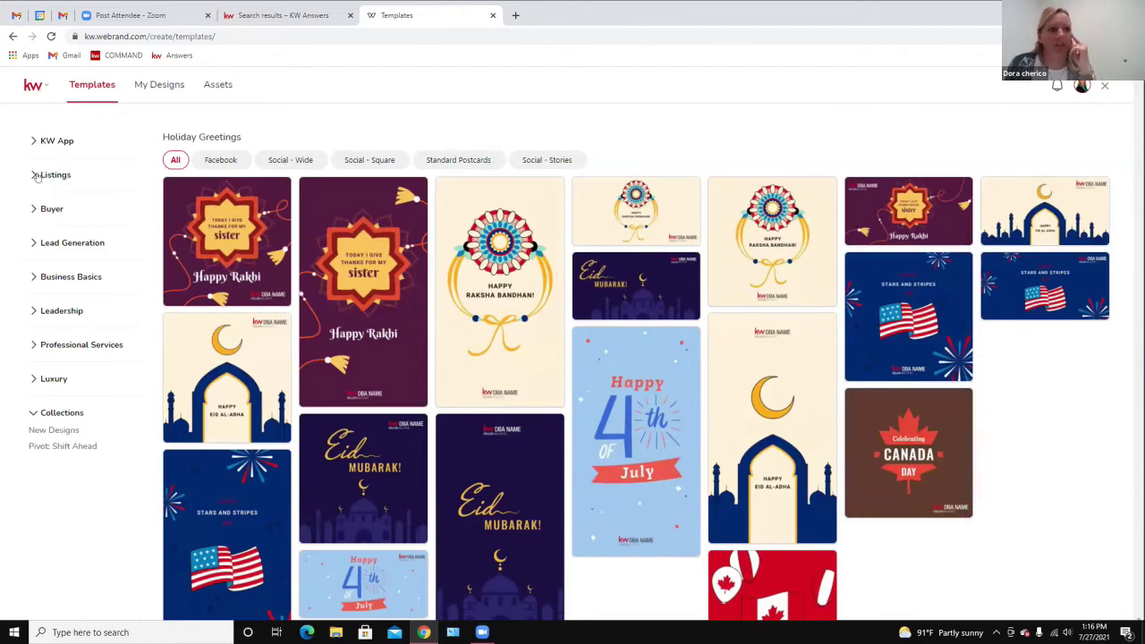
Show the Listings > Just Listed templates, narrowed to the Social - Square format.
click(37, 176)
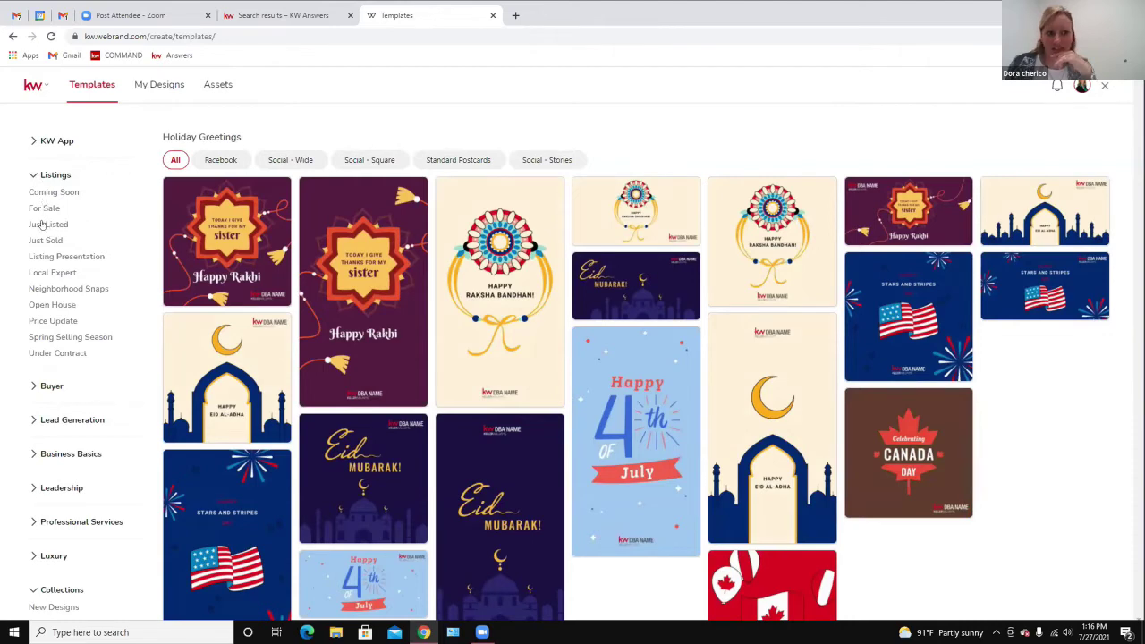
click(42, 224)
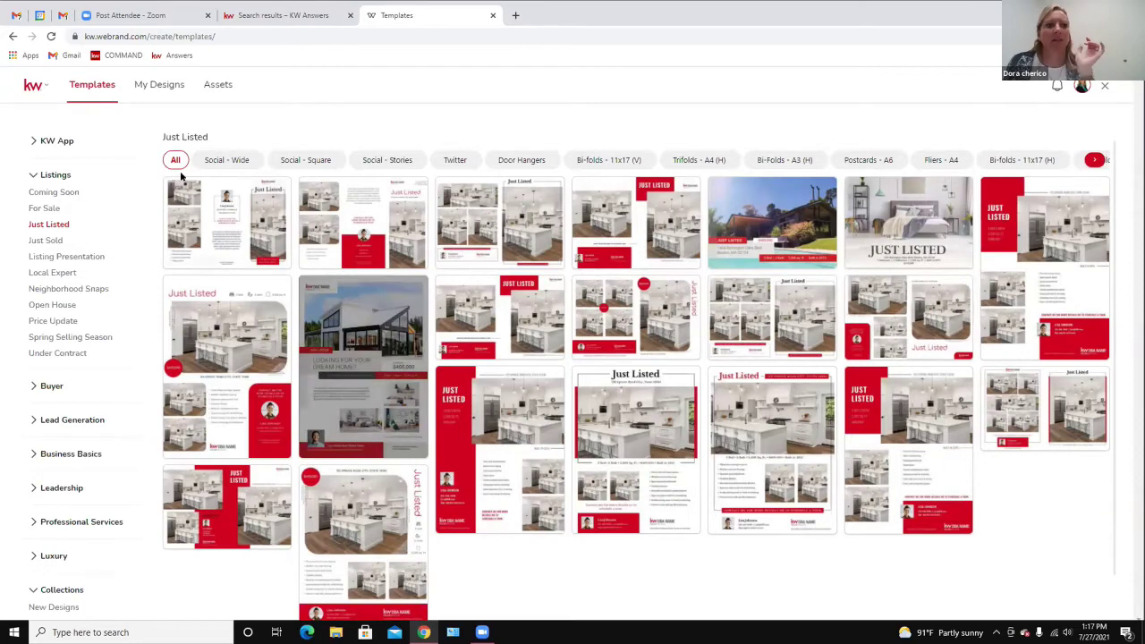
click(312, 160)
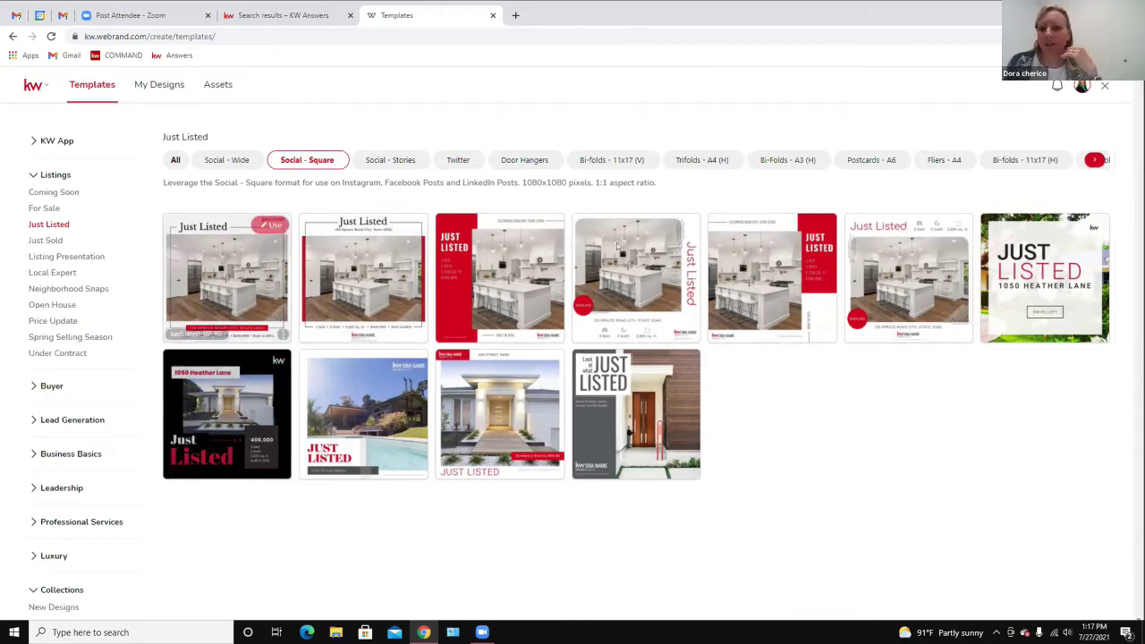
Start a new design from the square JustListed_02_IG template.
mouse_move(651, 376)
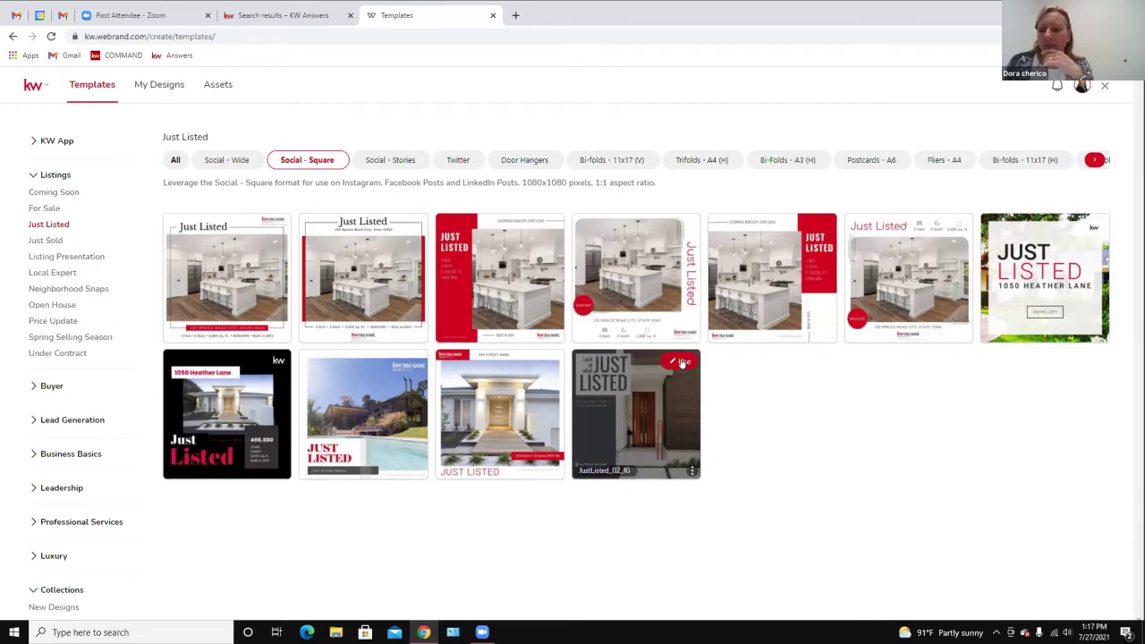
click(682, 362)
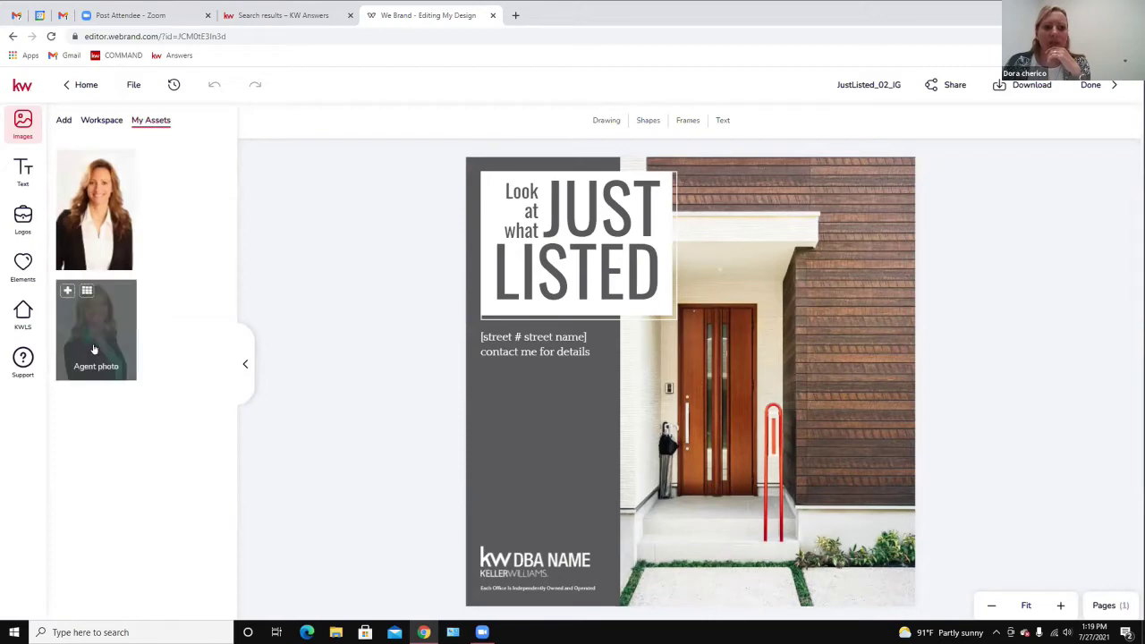
Switch the Images panel to its Add sources: Facebook, Google Drive, Dropbox and file upload.
click(63, 122)
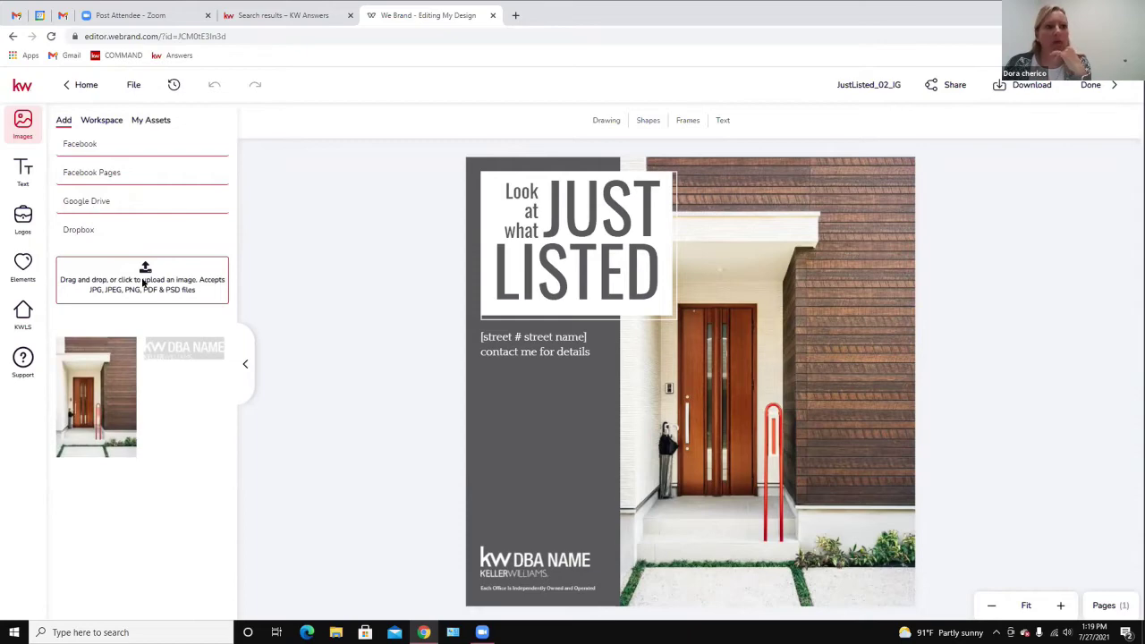
Browse the Workspace image folders, look inside House Interiors, and return to the folder list.
click(102, 120)
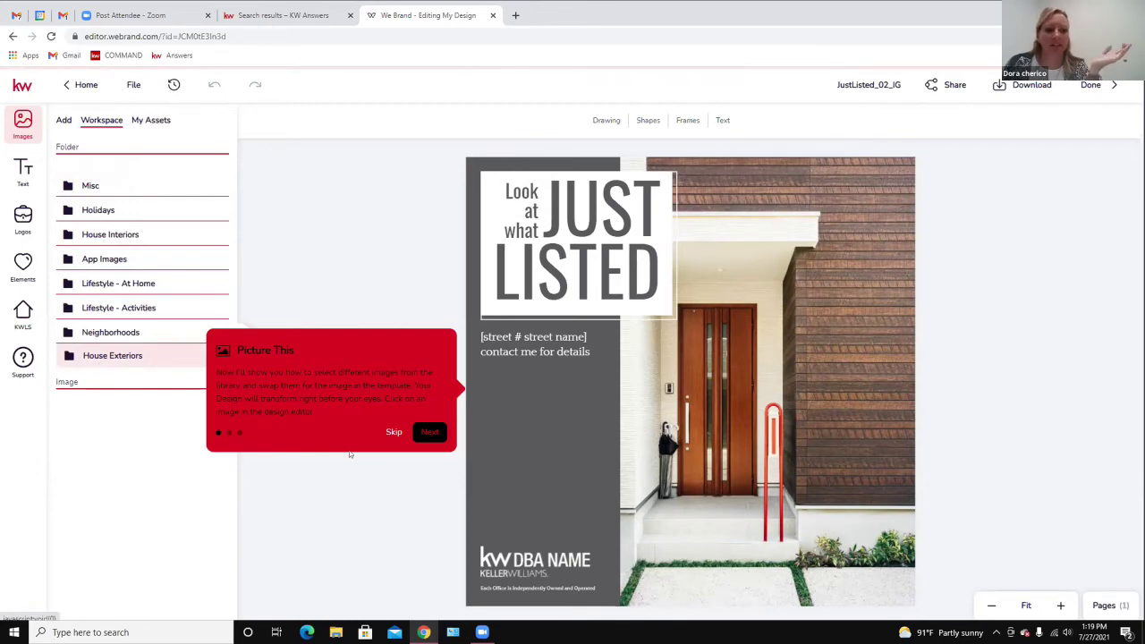
click(392, 433)
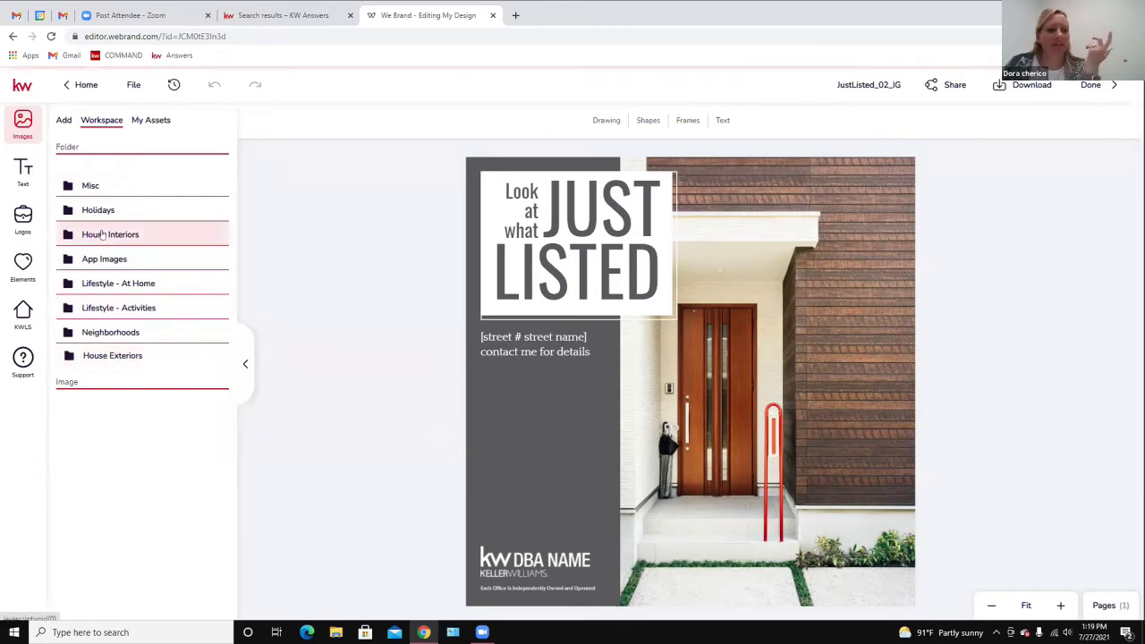
click(101, 233)
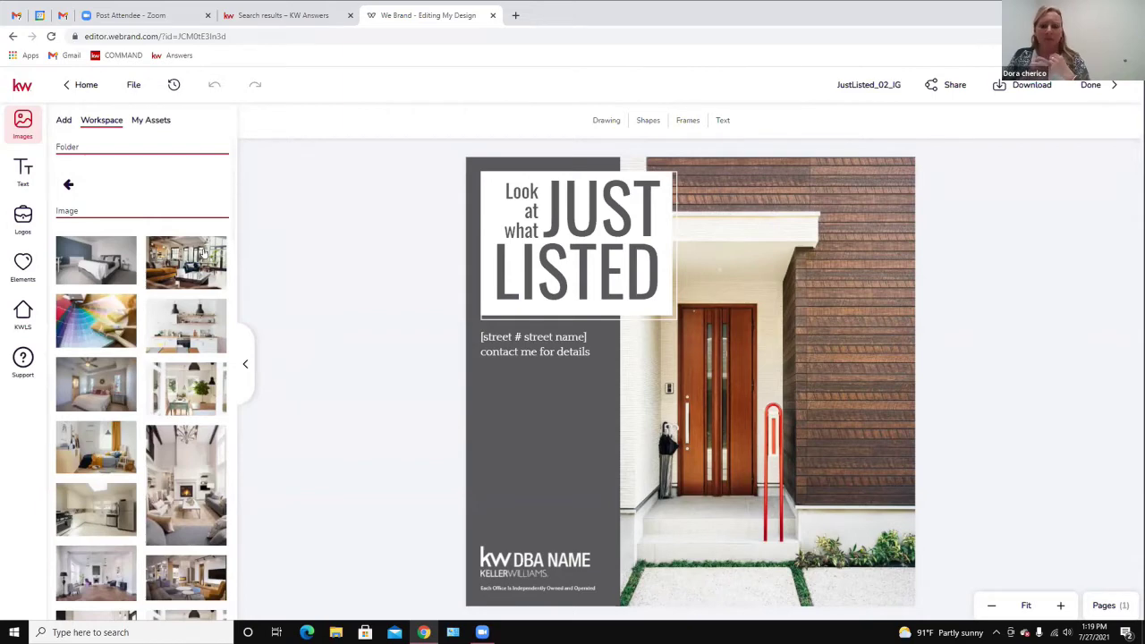
mouse_move(204, 254)
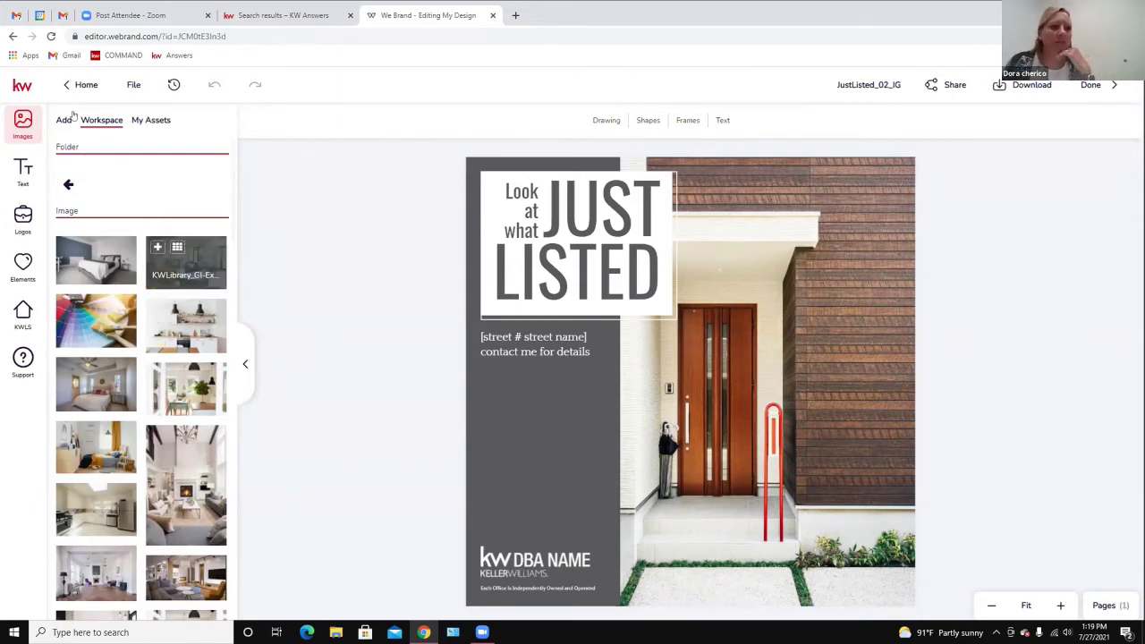
click(69, 186)
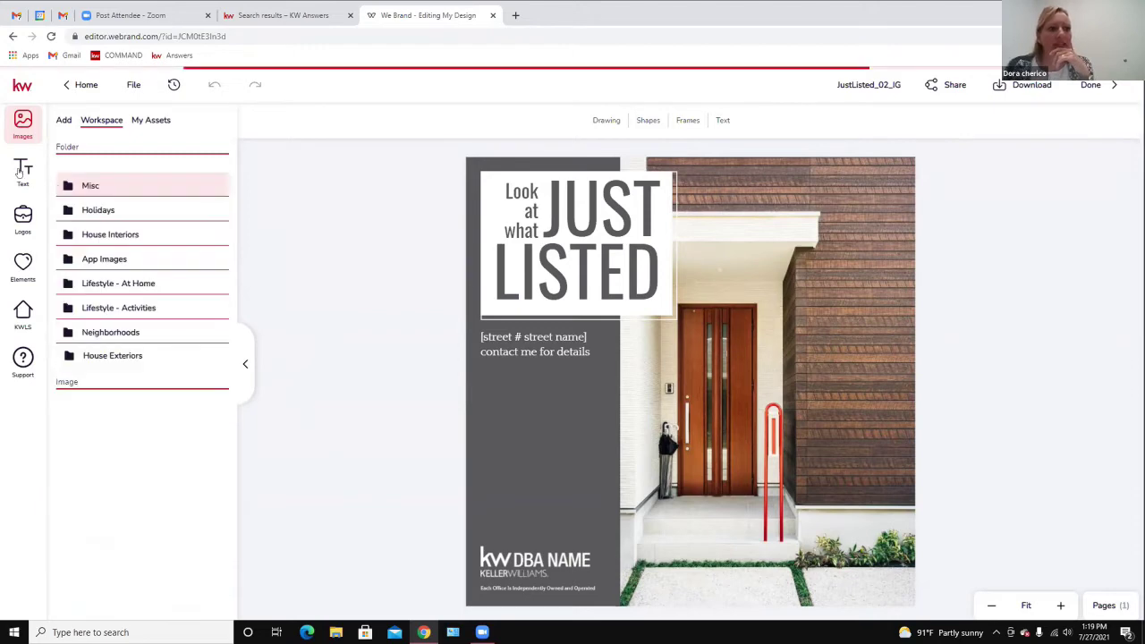
Show the Text styles, try placing a Title box on the design, then remove it.
click(20, 172)
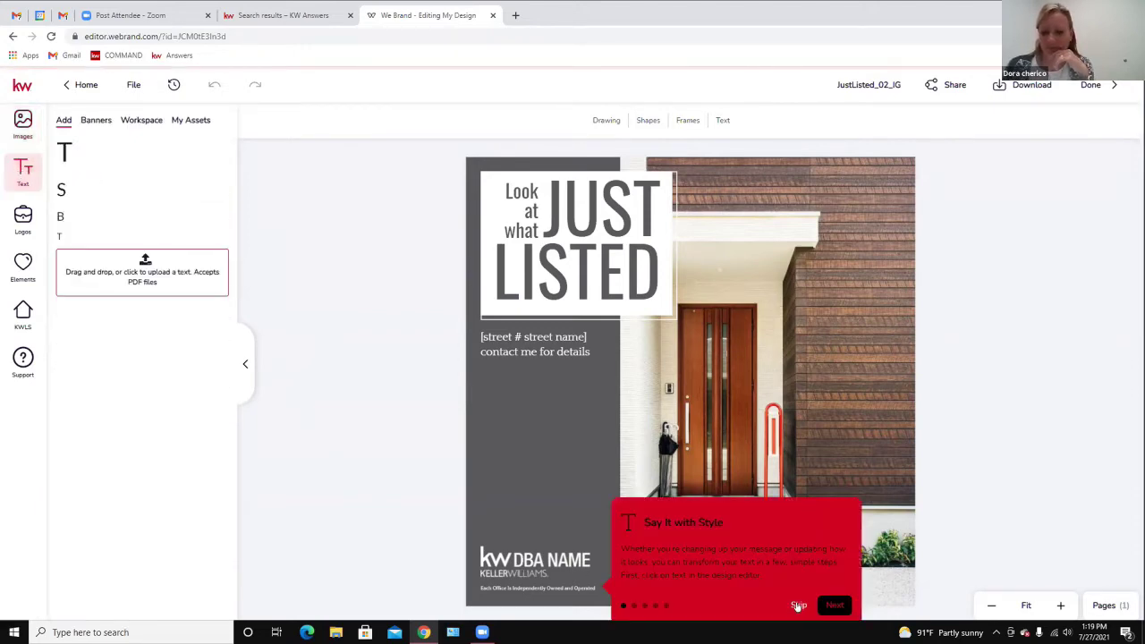
click(798, 606)
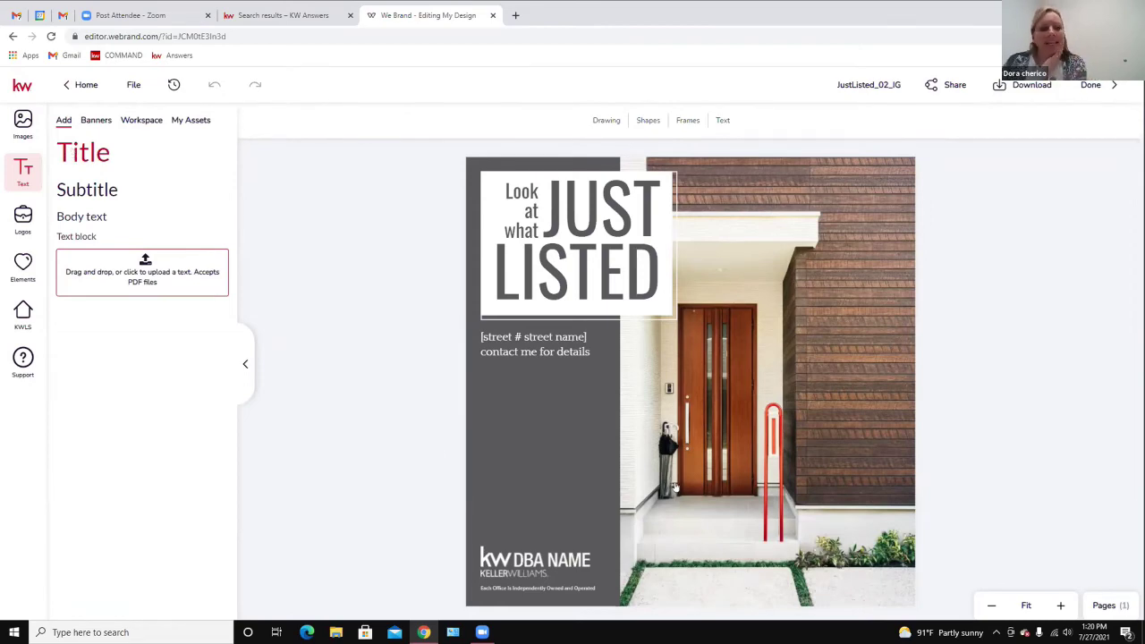
drag(674, 481, 702, 387)
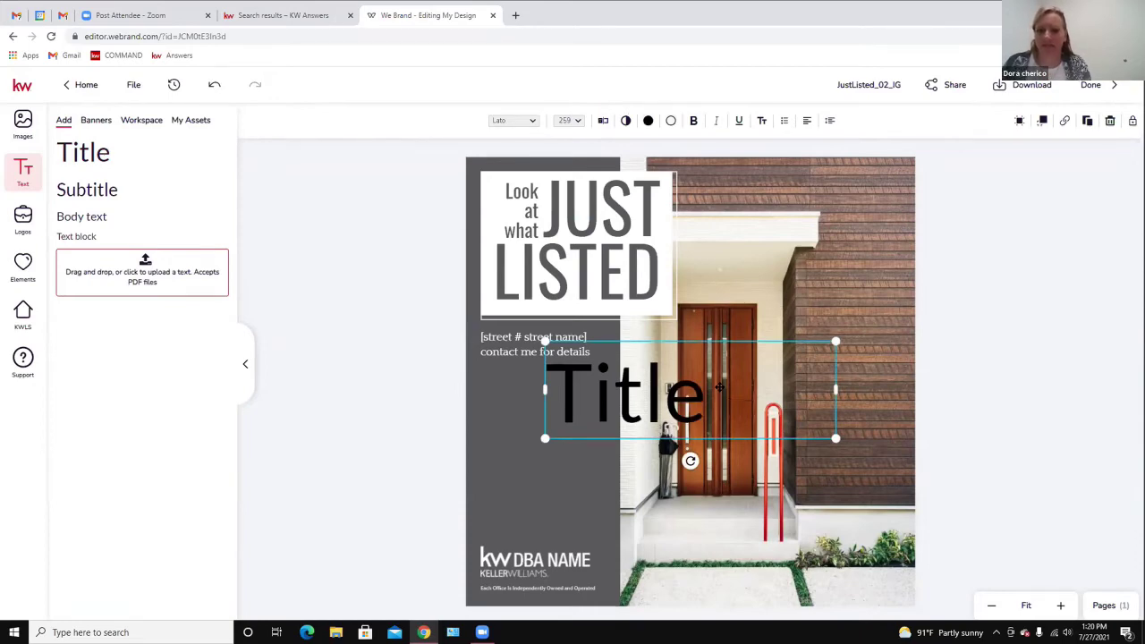
key(Delete)
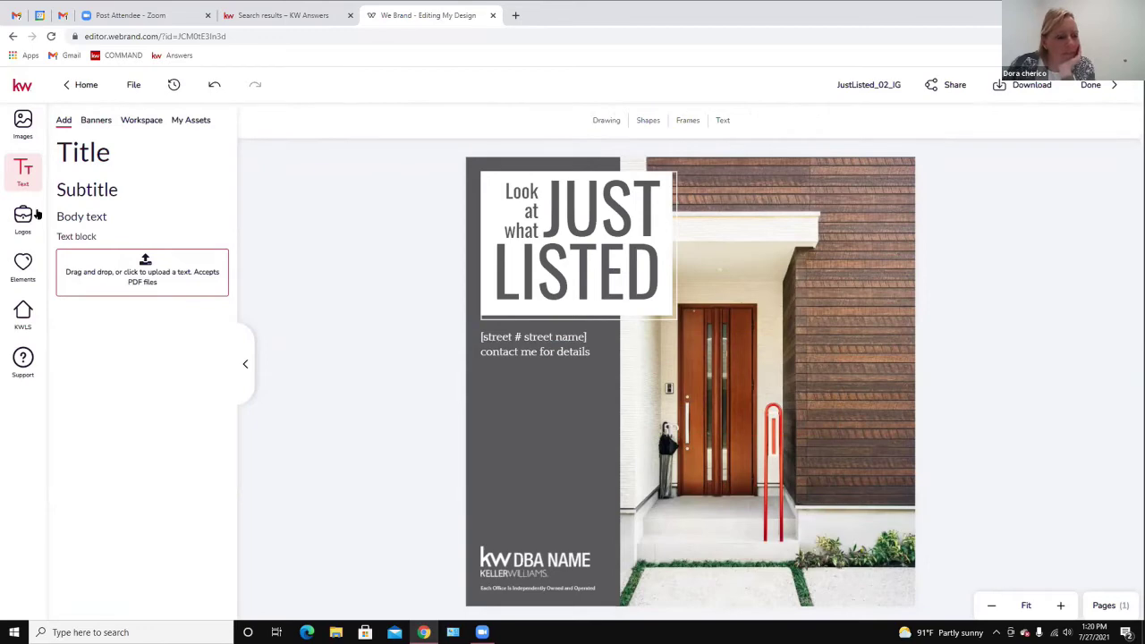
Check the saved Logos, then scroll through the stock Elements icon library.
click(21, 217)
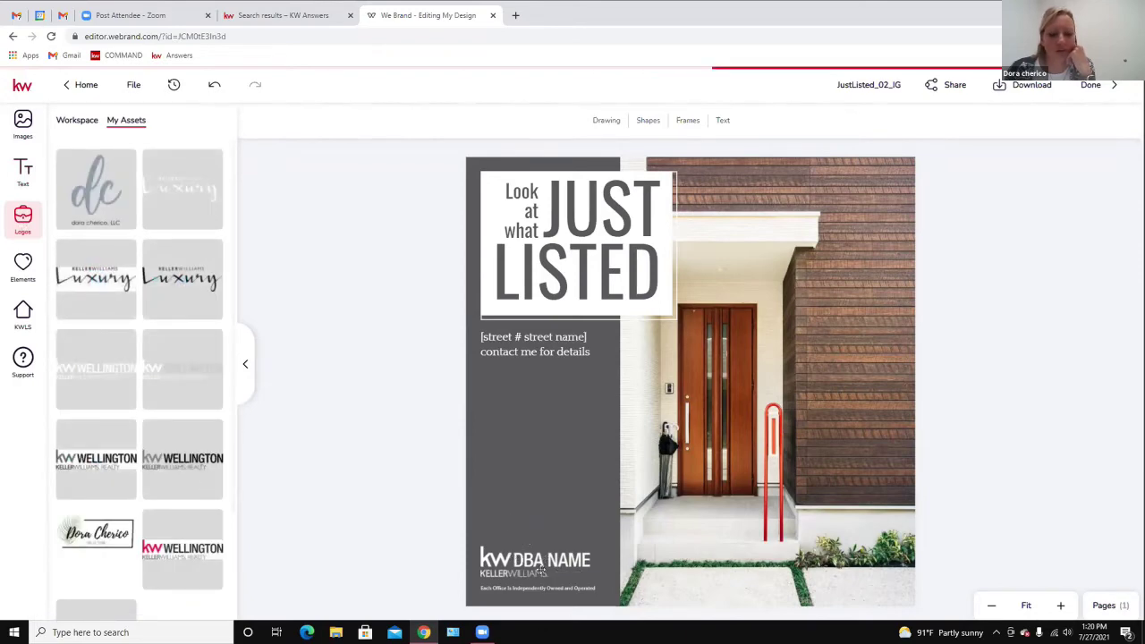
click(23, 263)
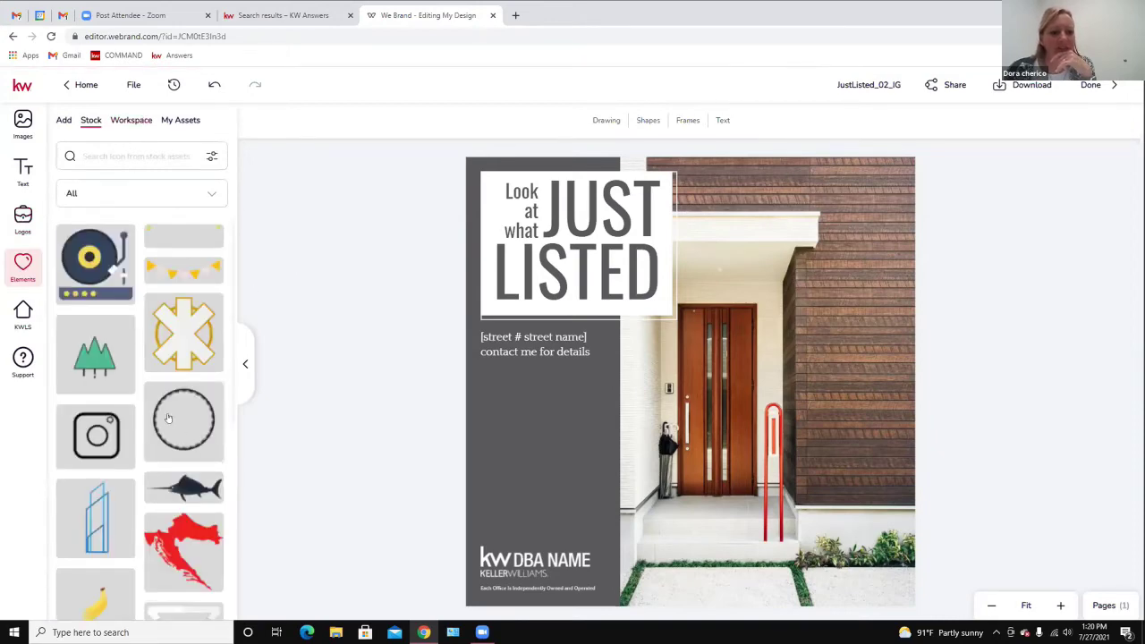
scroll(199, 426, down, 1)
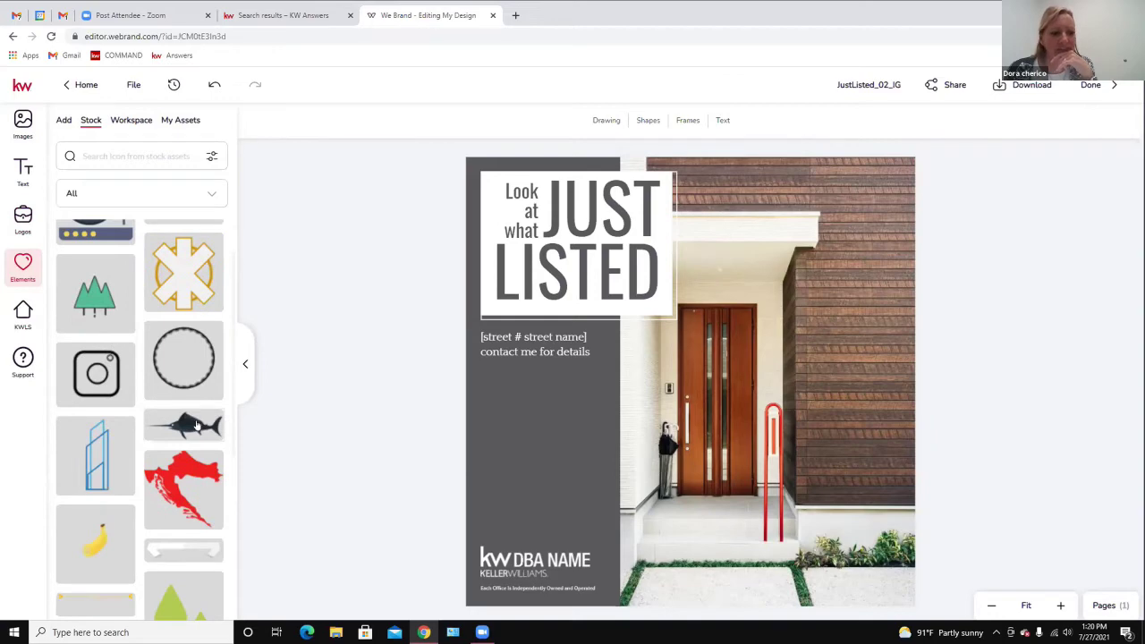
scroll(199, 426, down, 4)
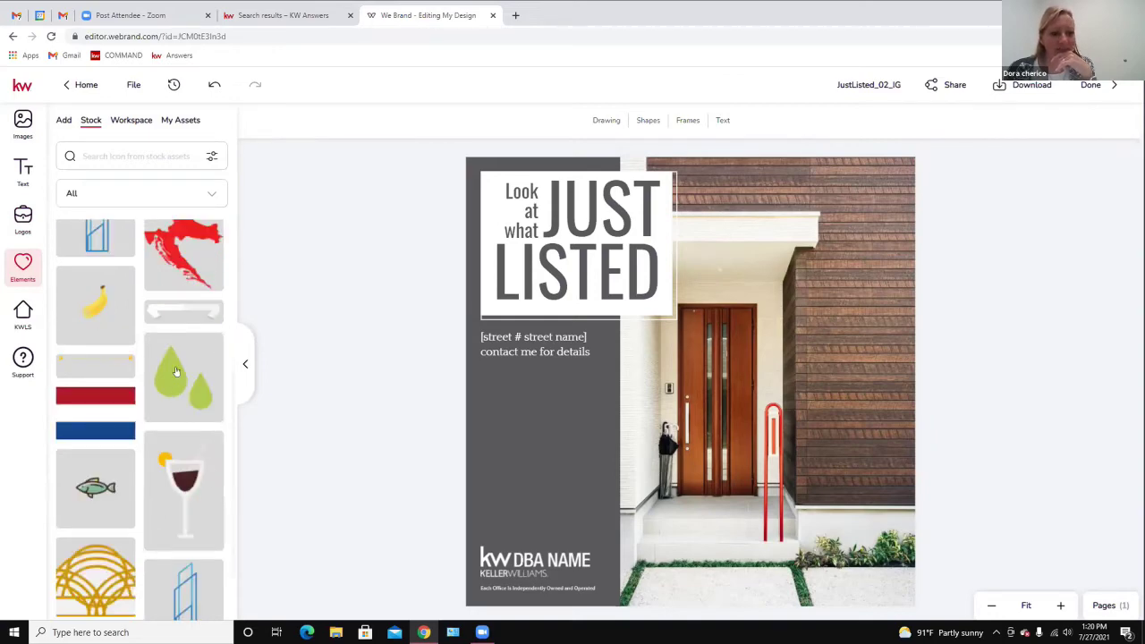
scroll(175, 367, down, 2)
scroll(183, 493, down, 3)
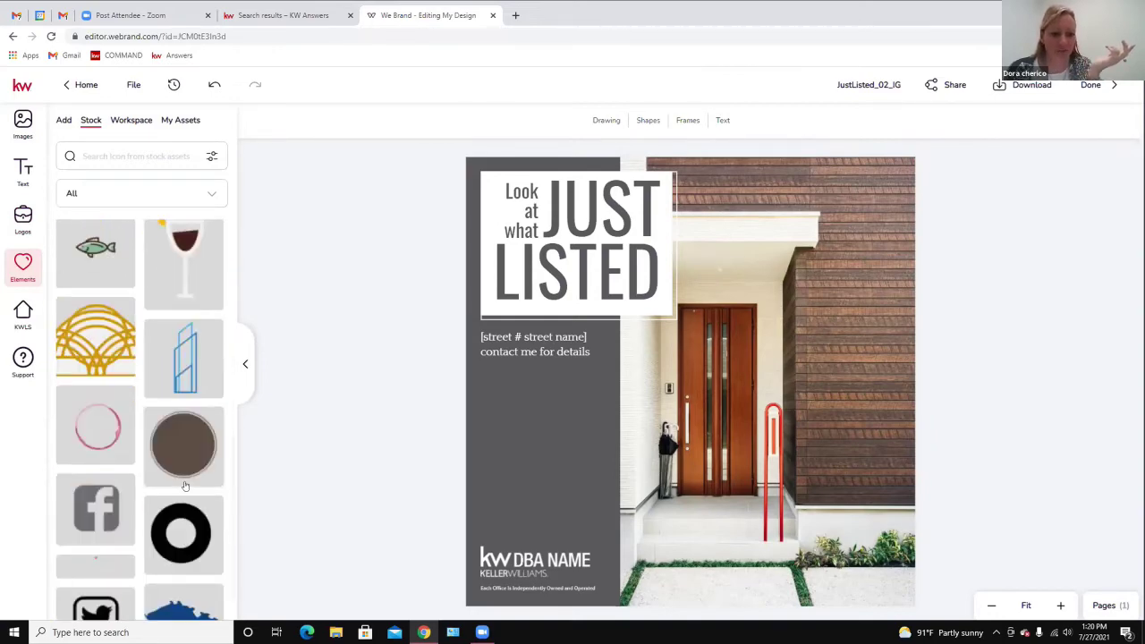
scroll(116, 475, down, 1)
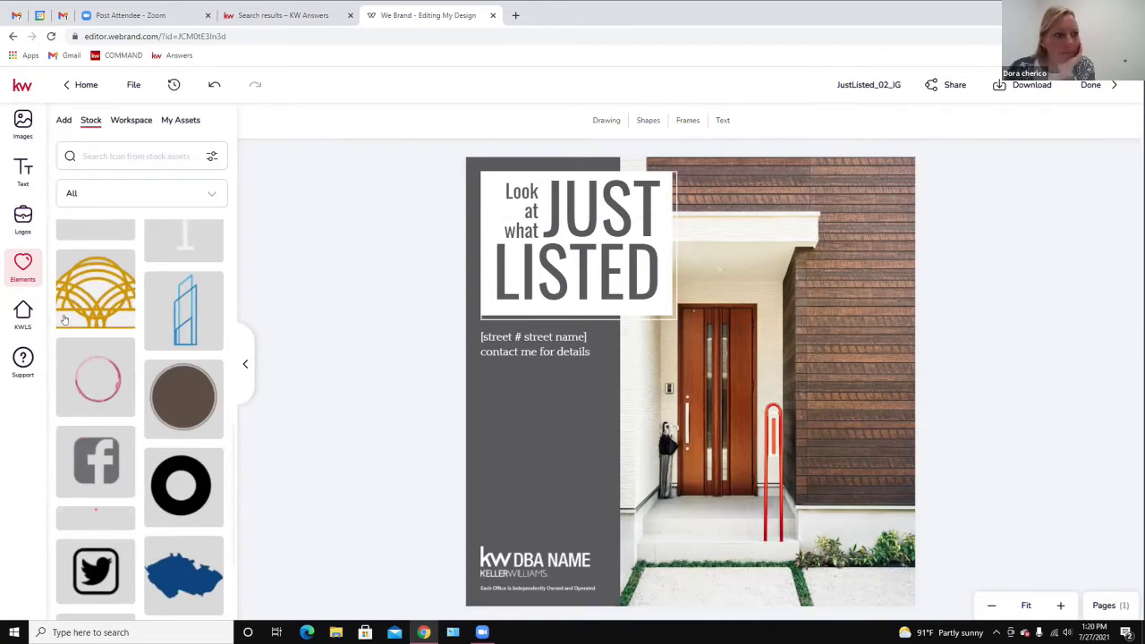
Show the KWLS listing search panel with its Listing and Snapshots tabs.
click(23, 308)
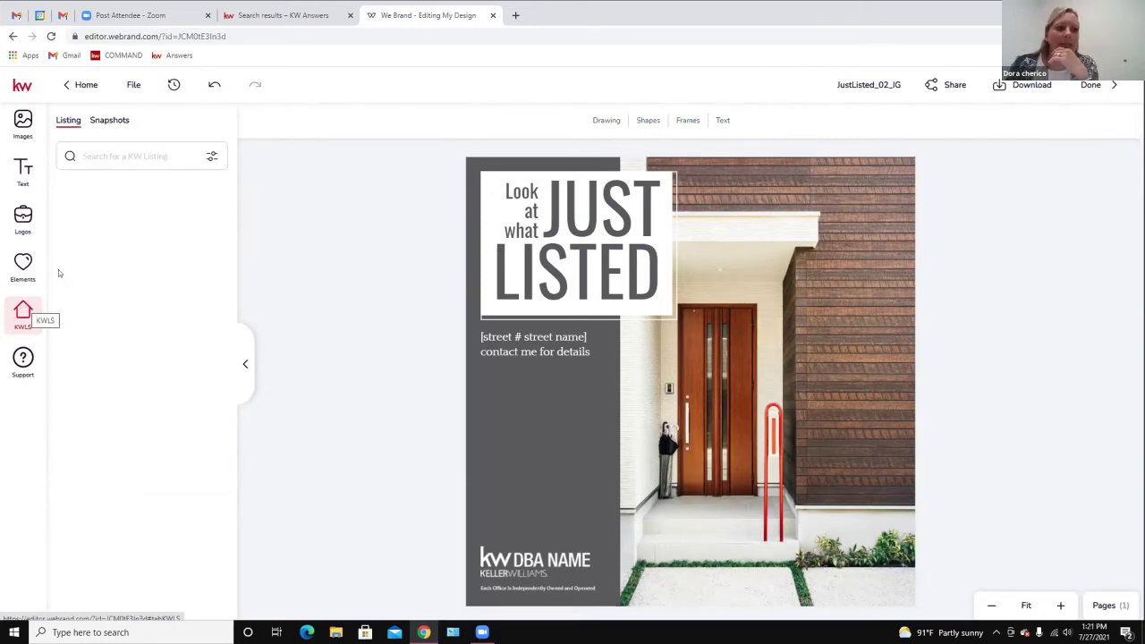
click(134, 153)
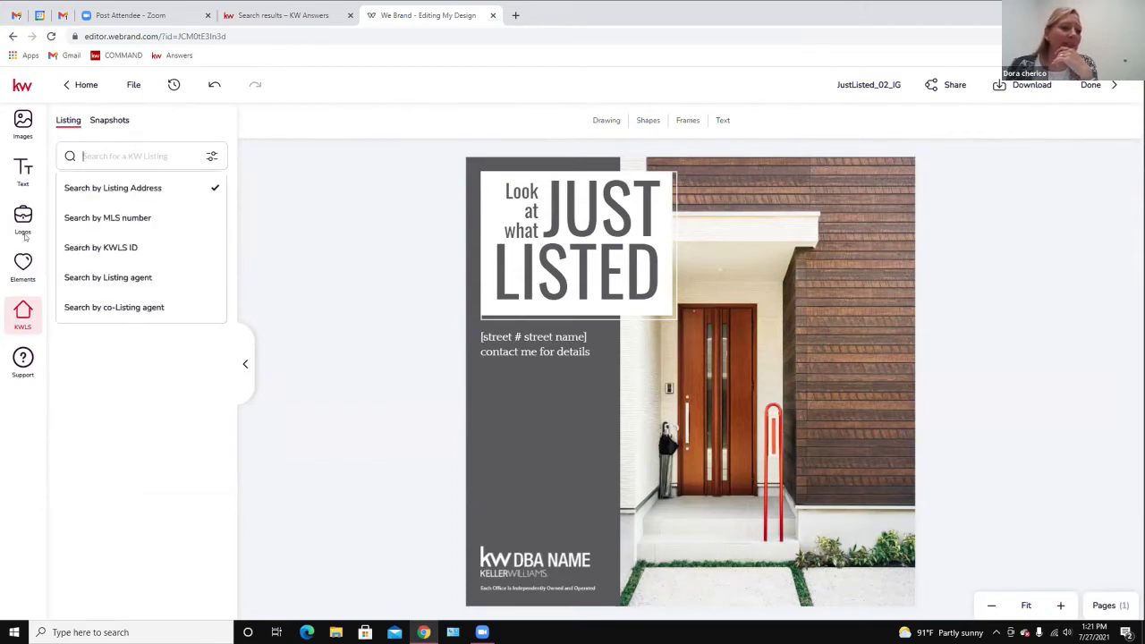
click(131, 152)
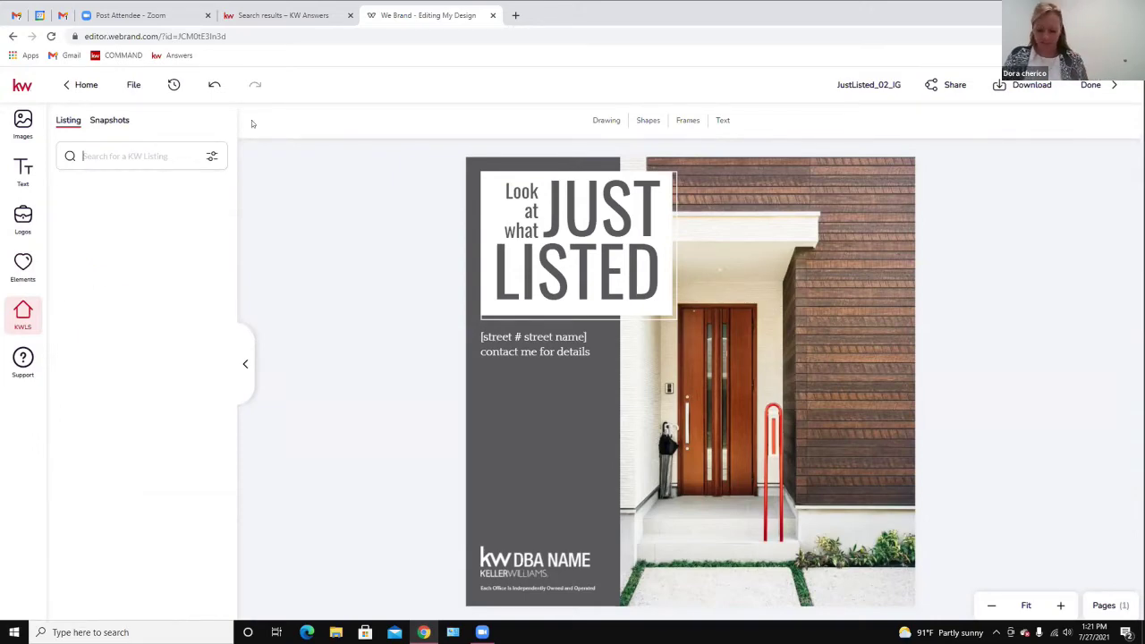
key(Return)
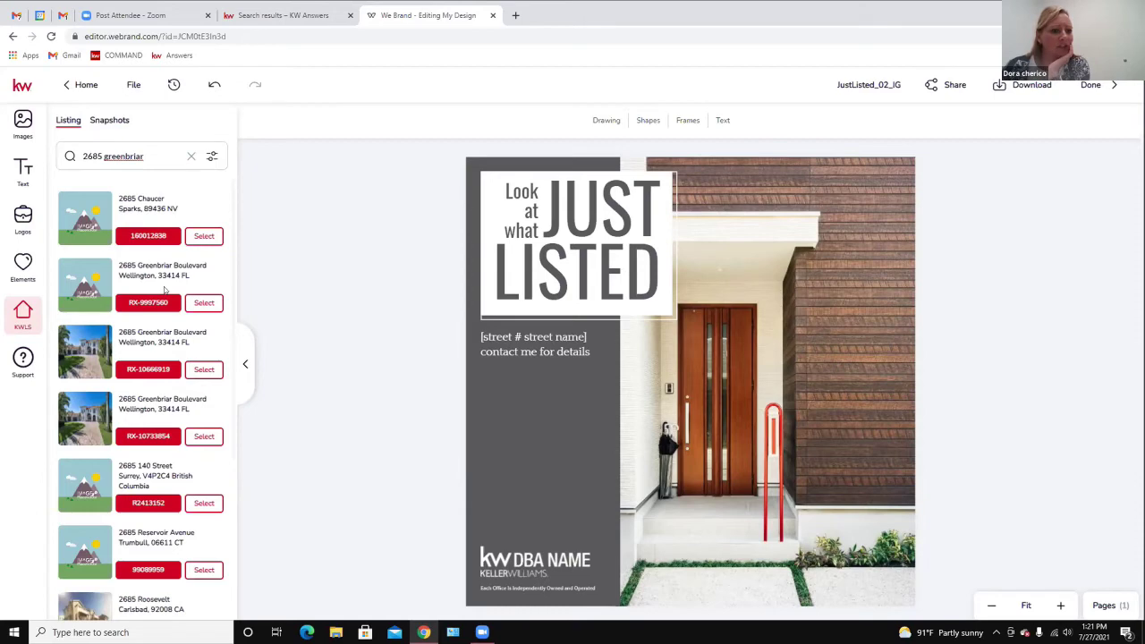
scroll(163, 288, down, 1)
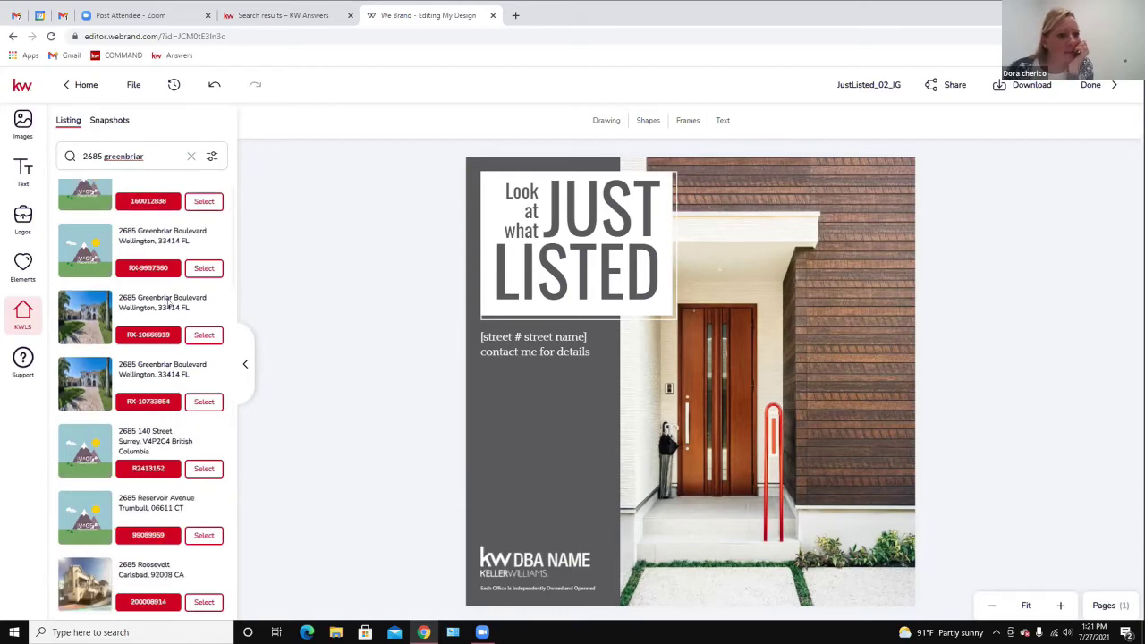
scroll(168, 304, down, 2)
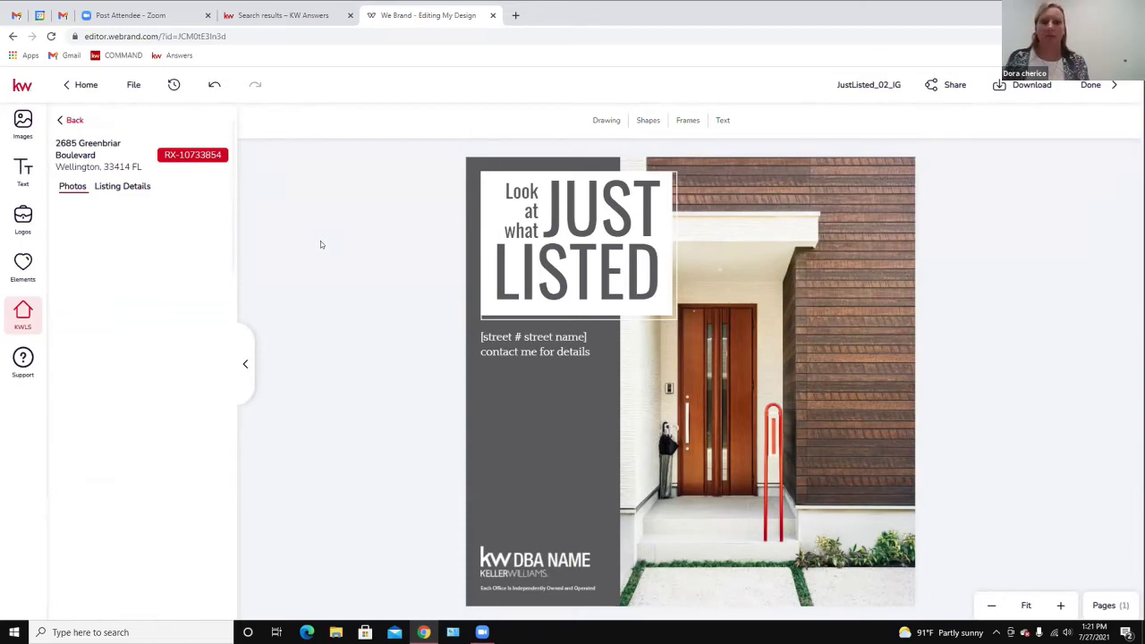
Review the Greenbriar listing's photos and details: $2,299,999, 6488 SF, 6 bedrooms, 5.1 baths.
click(72, 190)
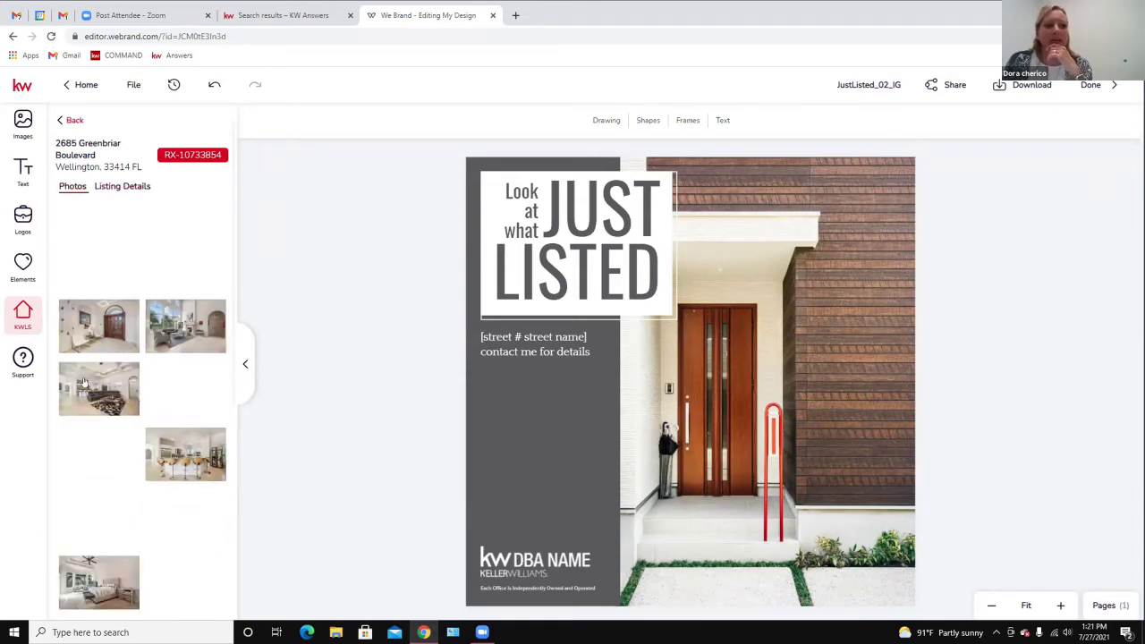
click(114, 187)
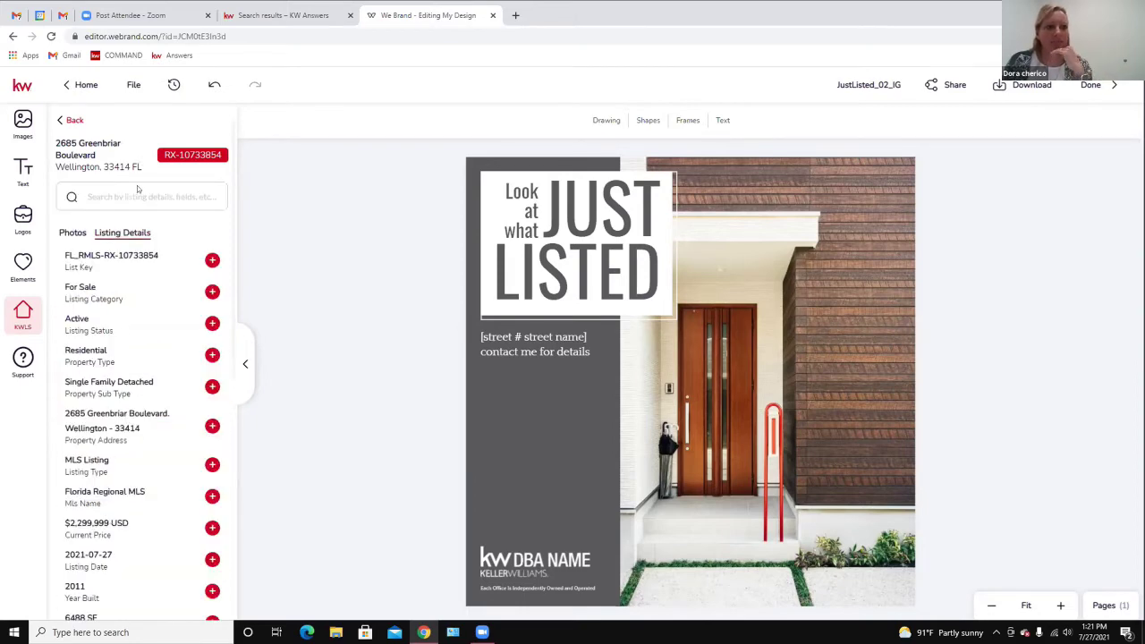
scroll(139, 188, down, 1)
scroll(136, 187, down, 2)
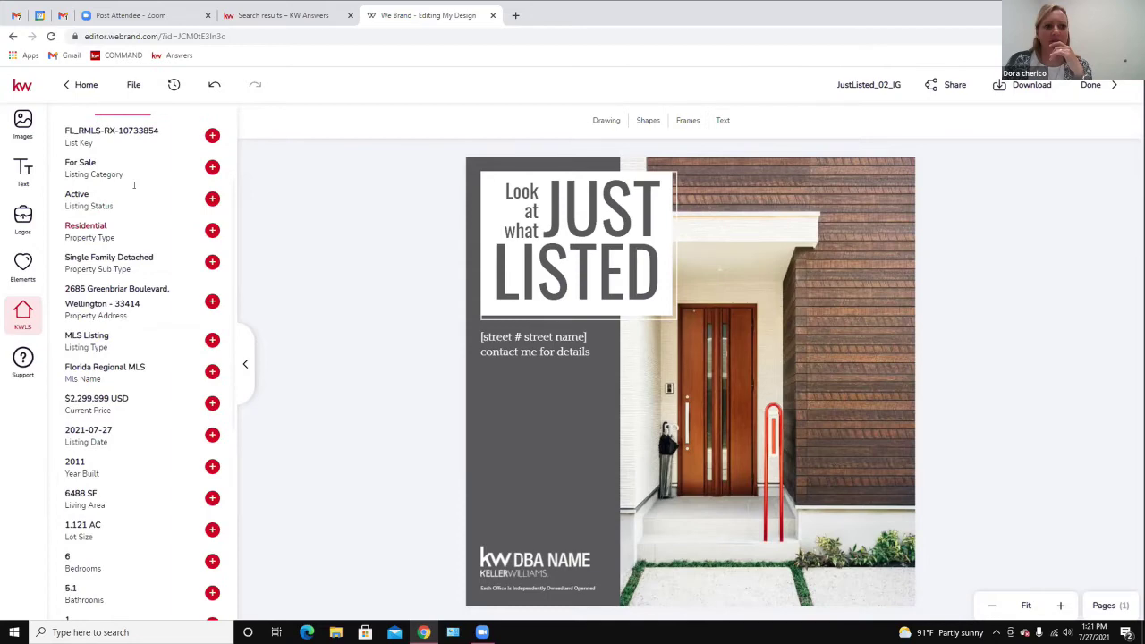
scroll(134, 186, up, 3)
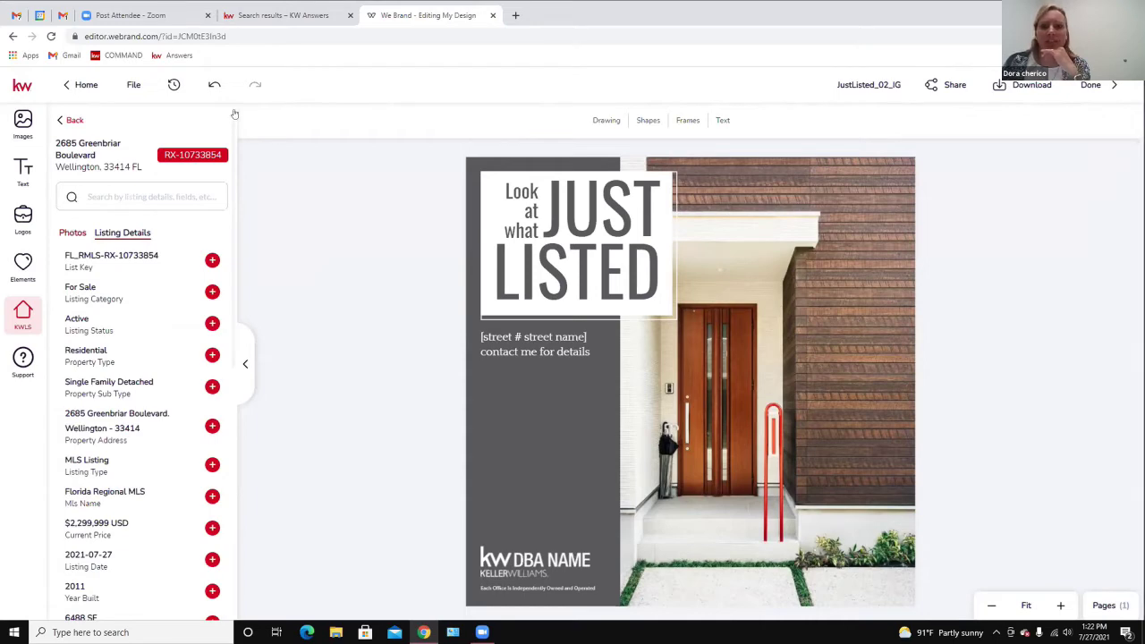
Reopen the listing photos and delete the trial interior photo, then select the original door photo.
click(64, 232)
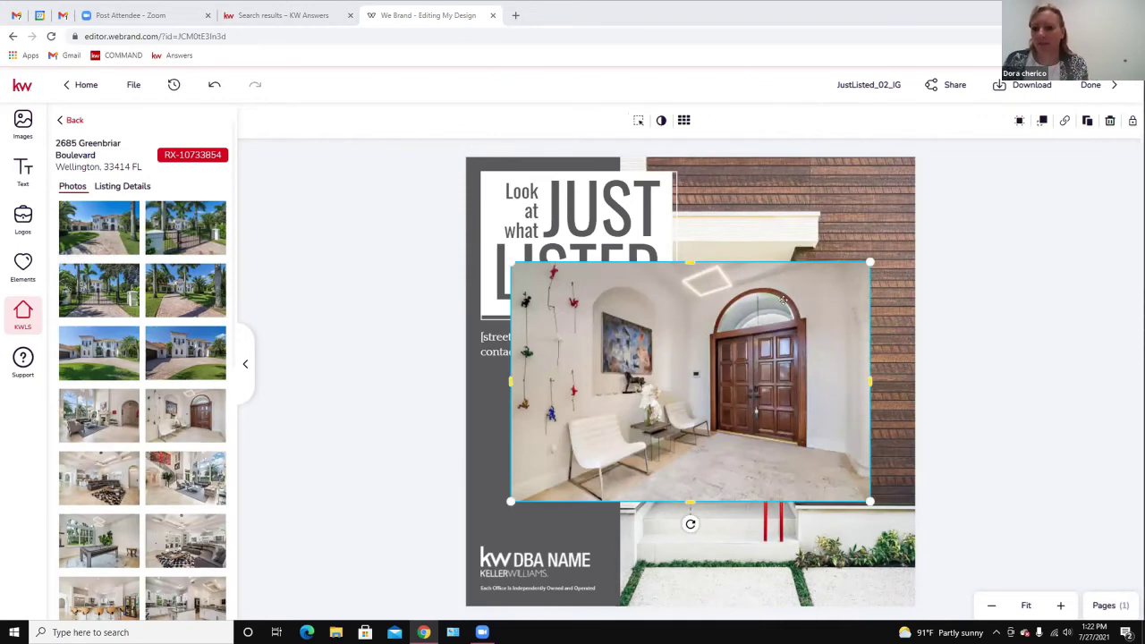
key(Escape)
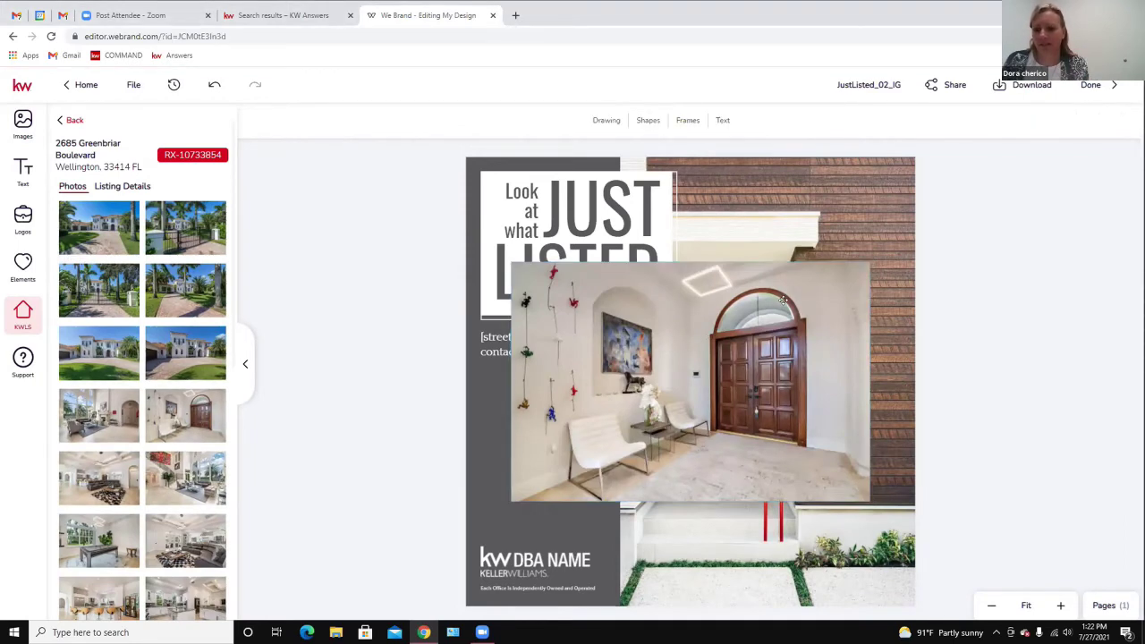
click(784, 300)
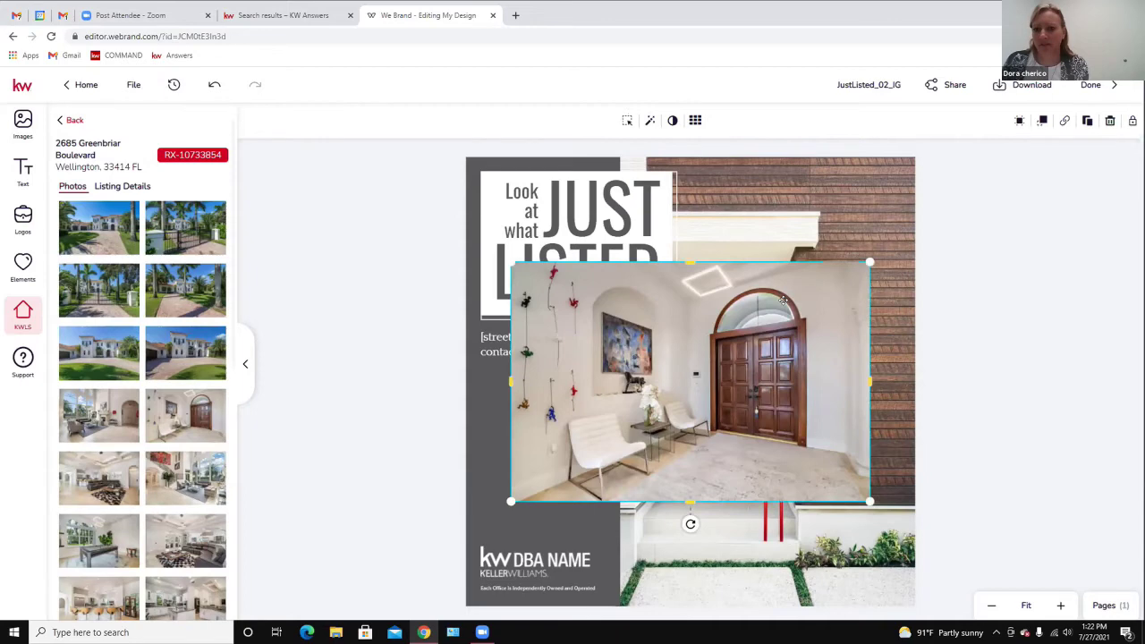
key(Delete)
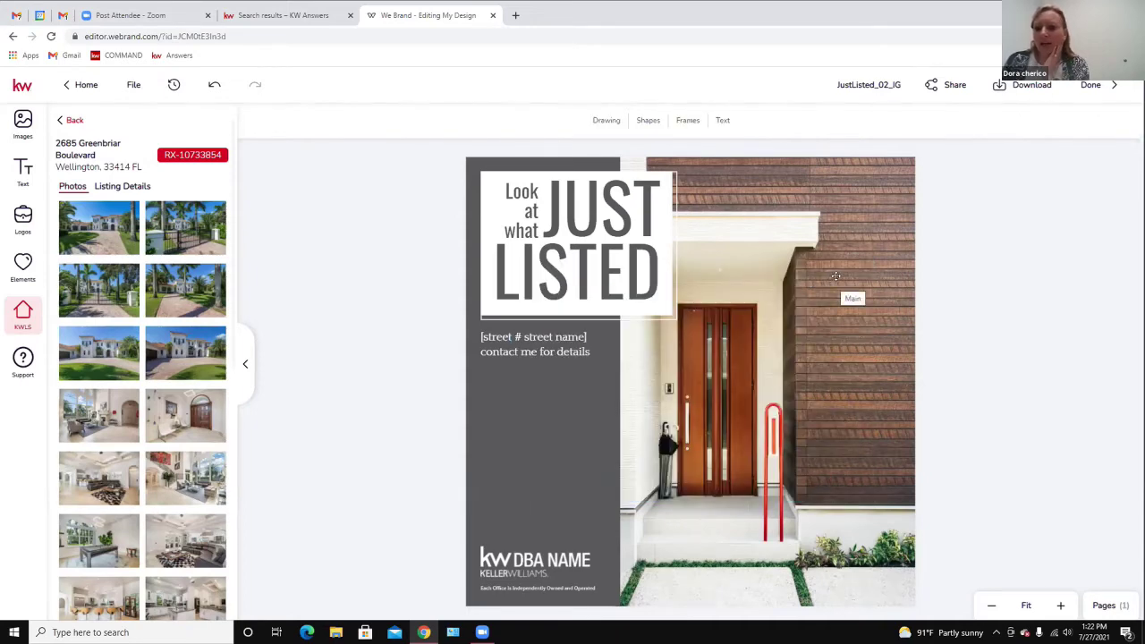
click(835, 277)
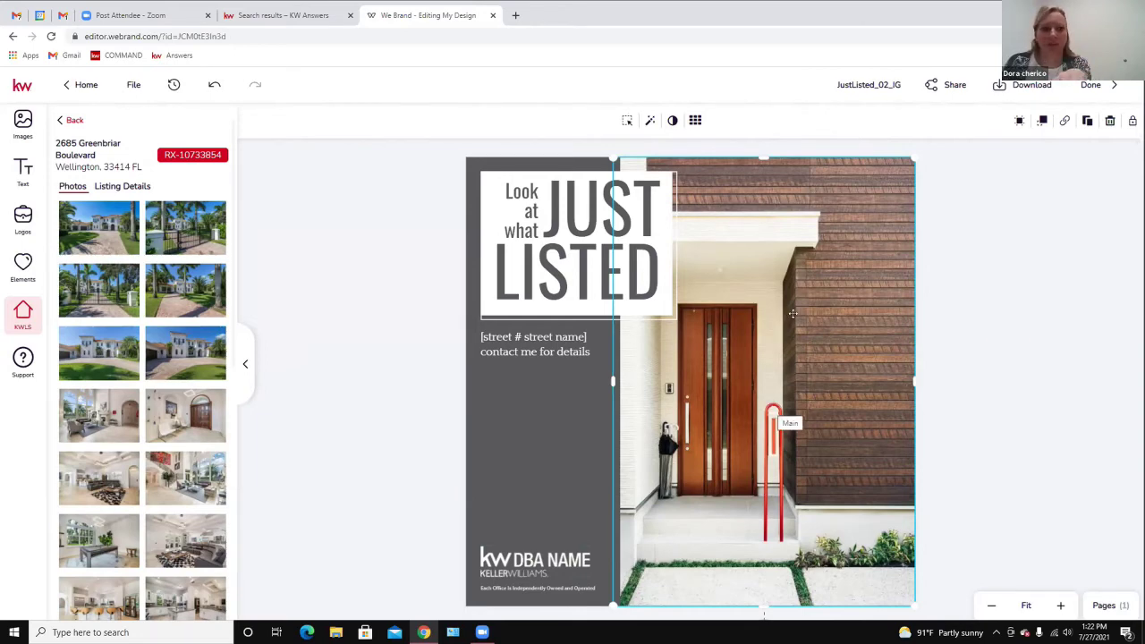
mouse_move(98, 226)
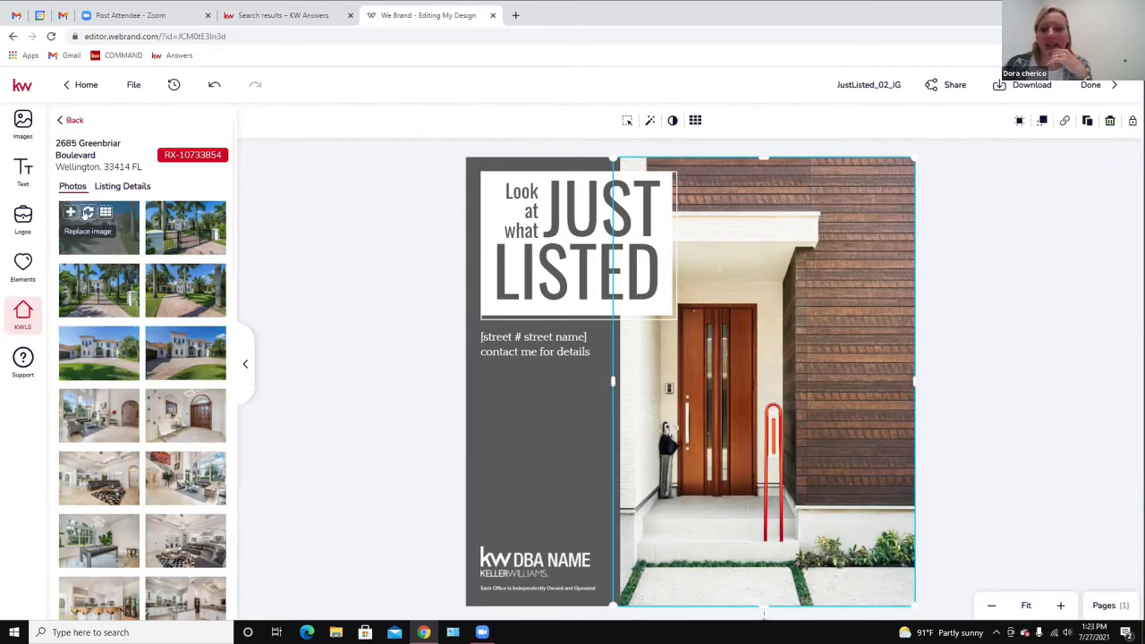
click(87, 212)
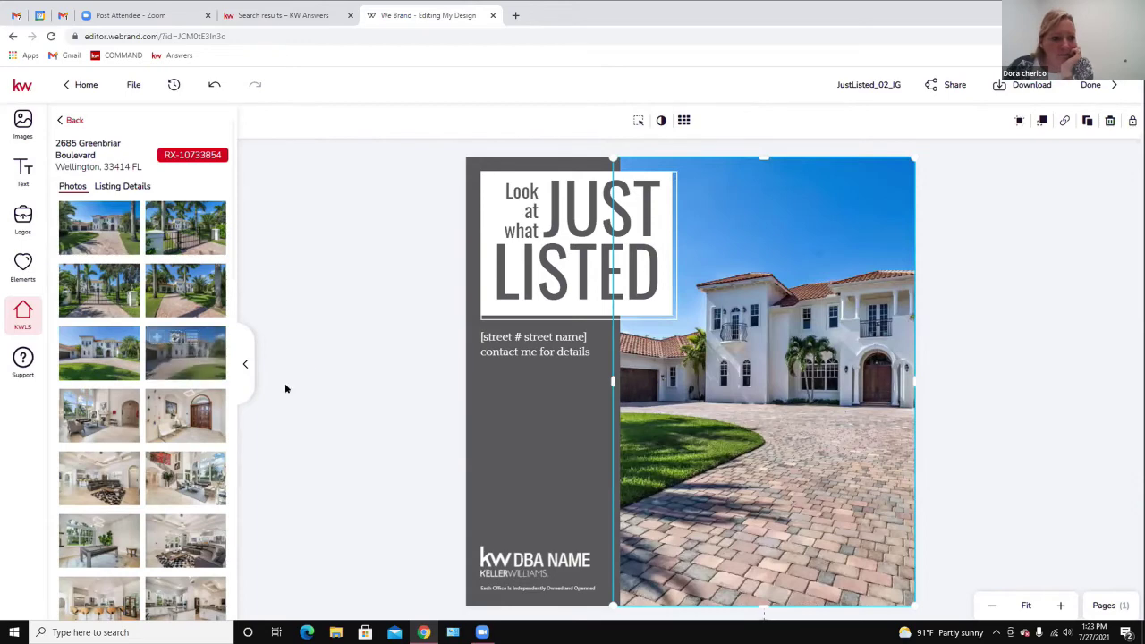
mouse_move(154, 541)
mouse_move(89, 474)
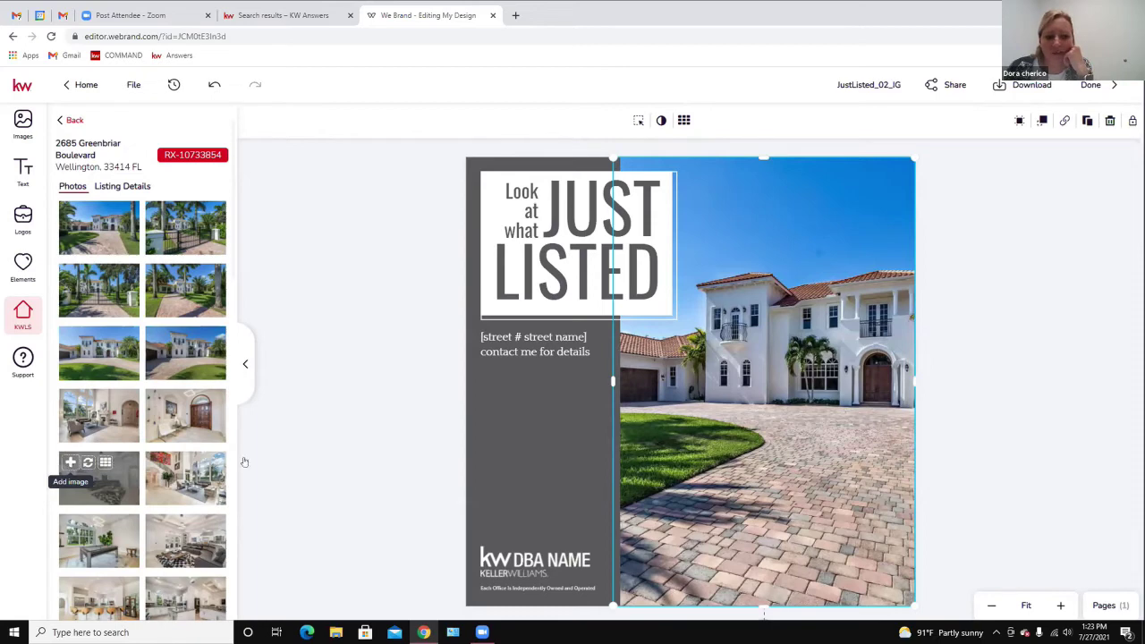
Add the living-room photo, shrink and crop it, and place it in the house photo's bottom-right corner.
click(71, 463)
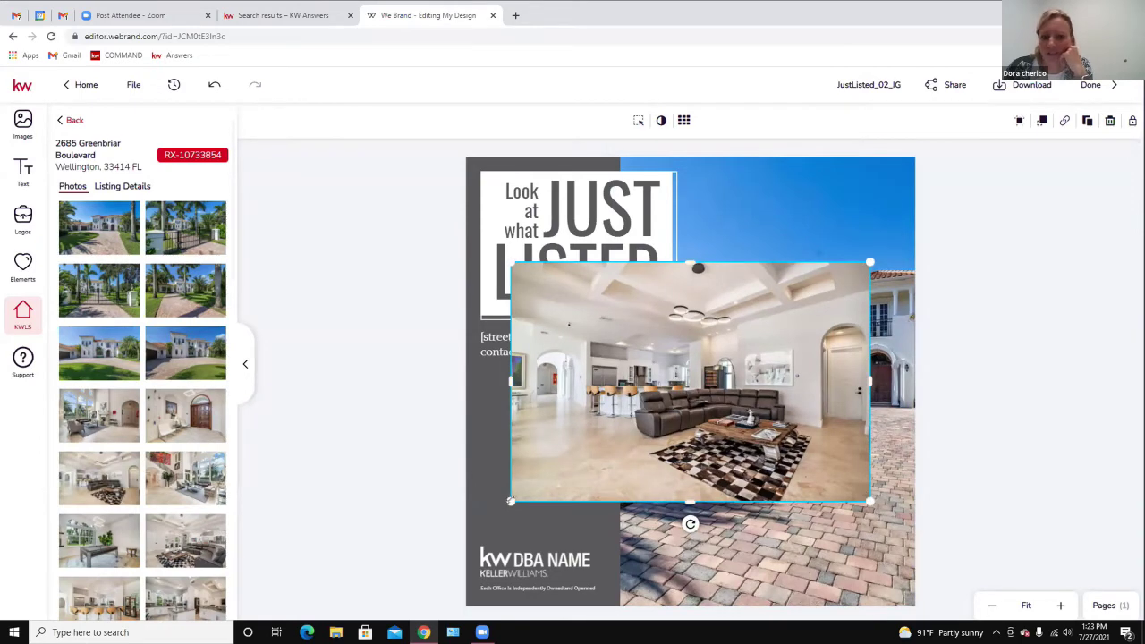
drag(510, 501, 617, 432)
drag(687, 383, 693, 381)
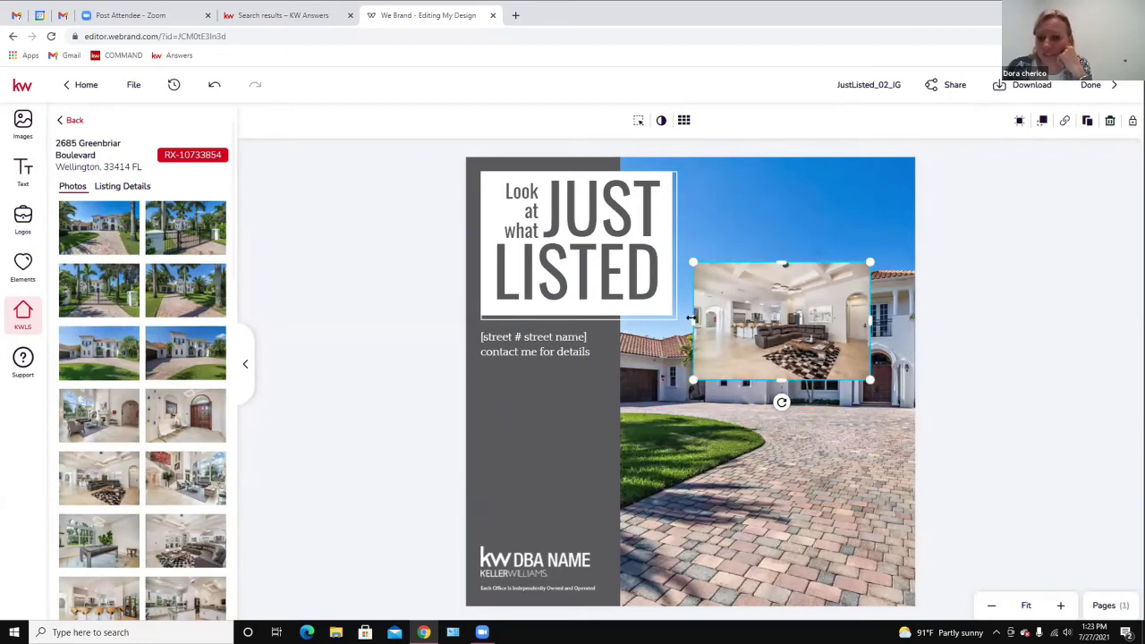
drag(713, 317, 725, 318)
drag(848, 319, 828, 319)
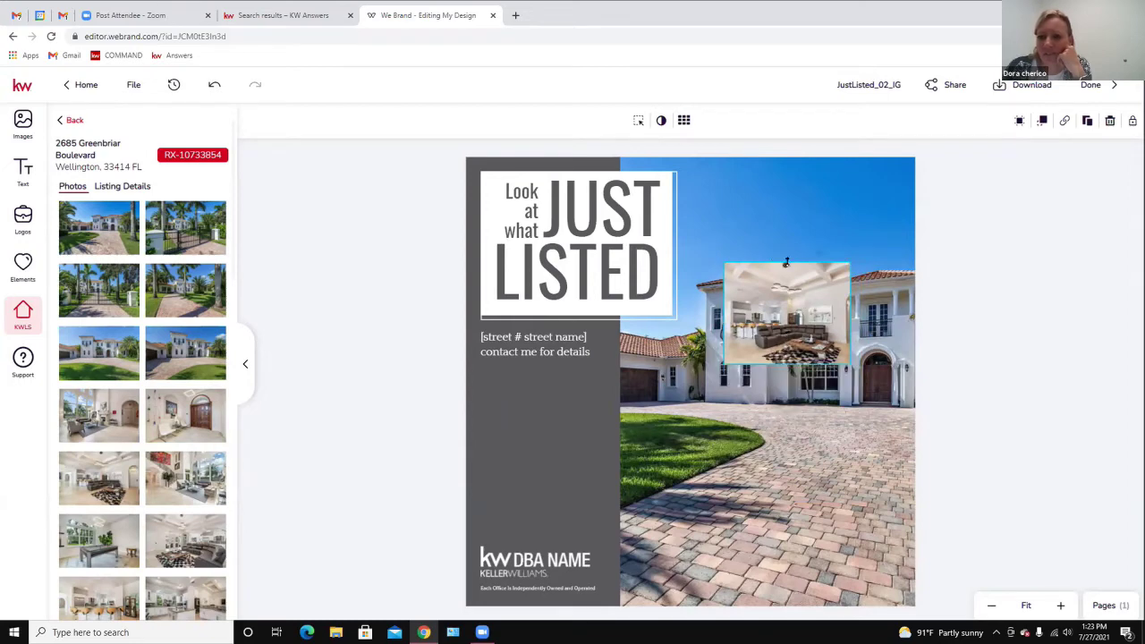
drag(705, 341, 859, 544)
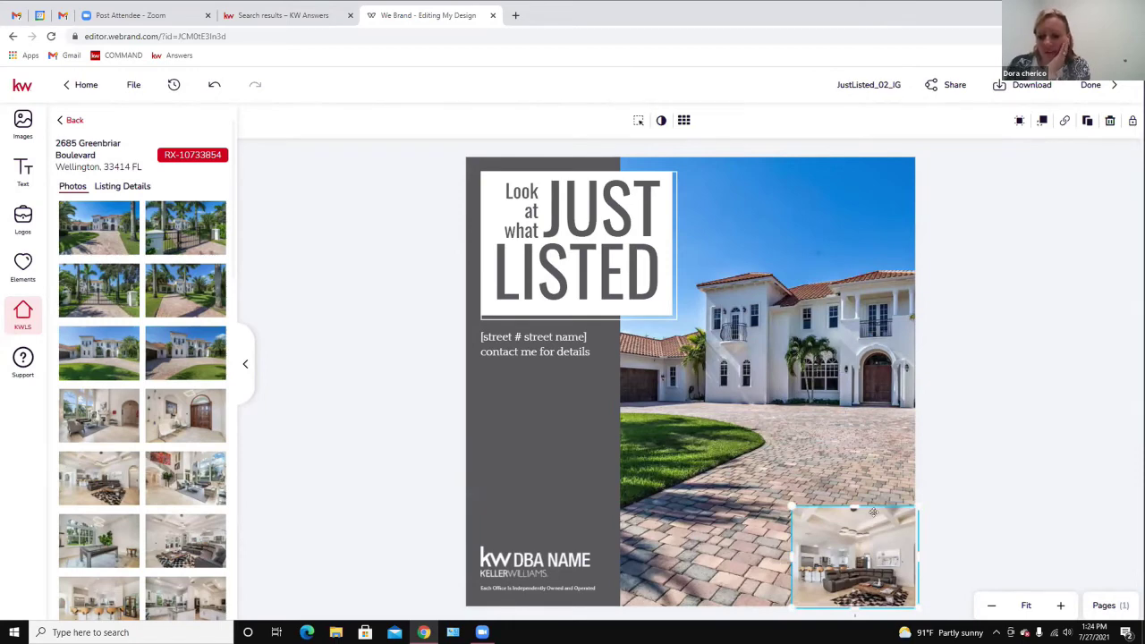
Check the house photo and inset, then select the KW DBA NAME logo for replacement.
click(810, 461)
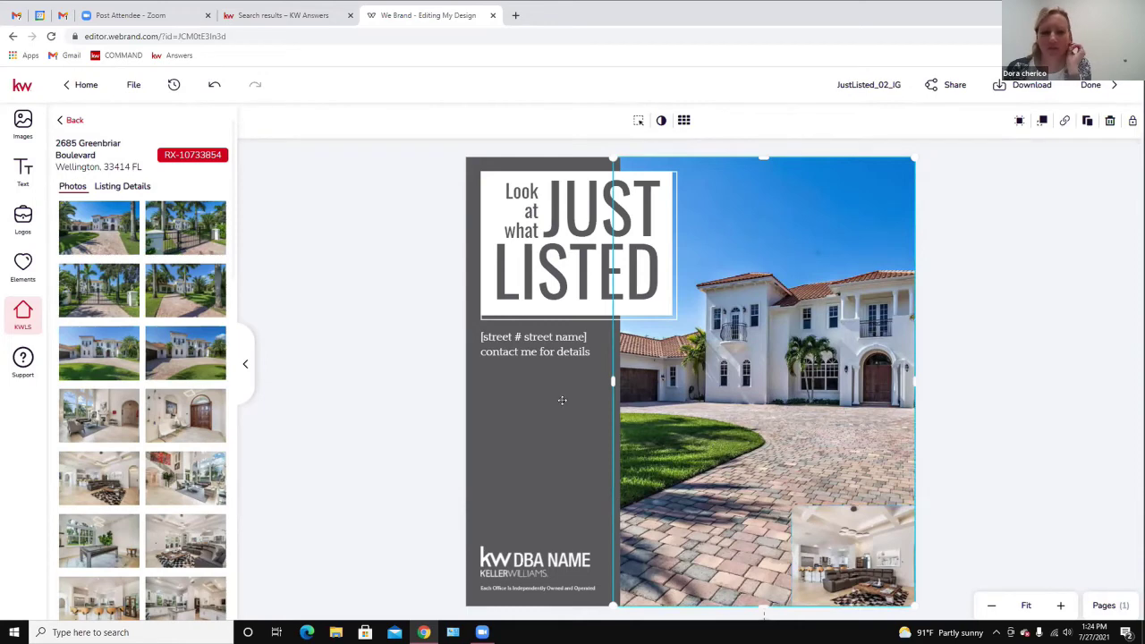
click(839, 552)
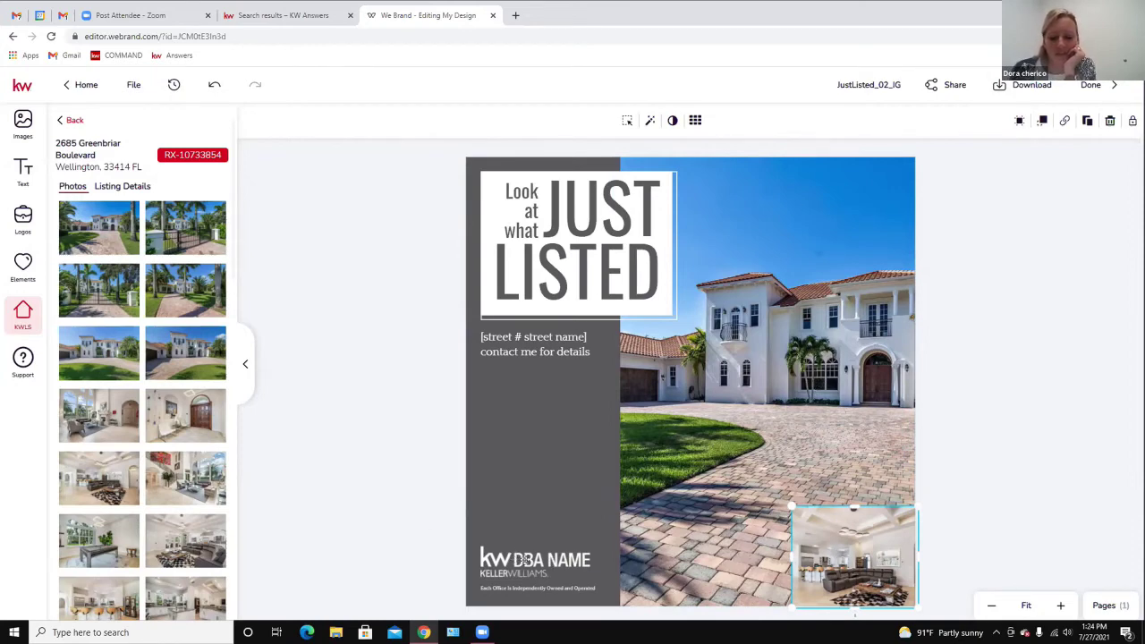
click(526, 560)
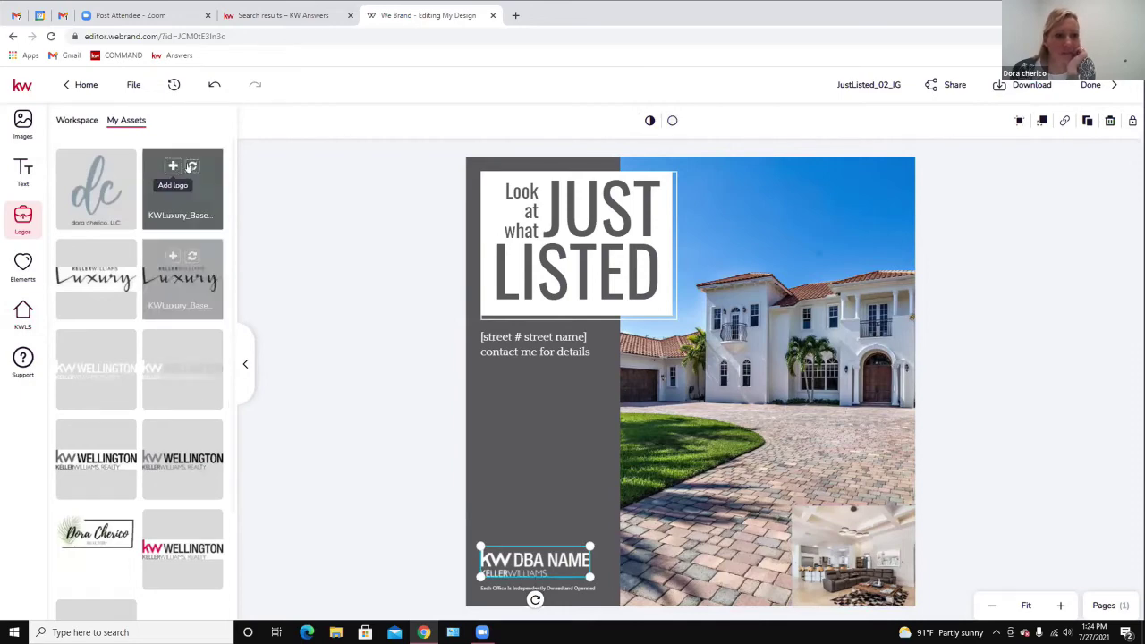
Swap the KW DBA NAME logo for the Luxury logo and remove a trial white Luxury duplicate.
click(190, 165)
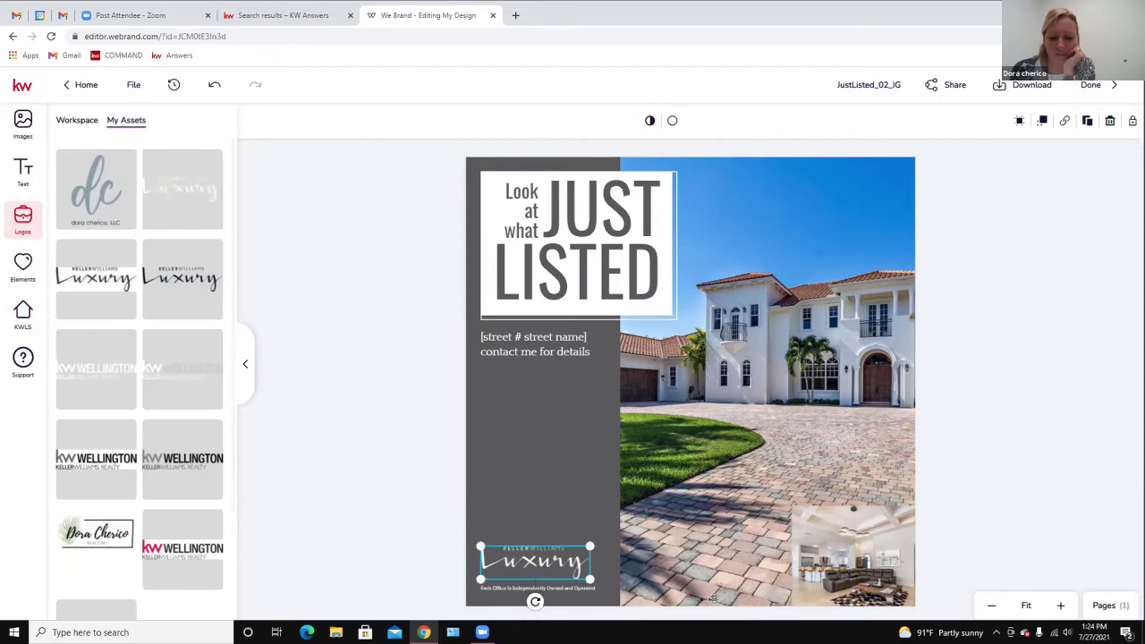
click(713, 598)
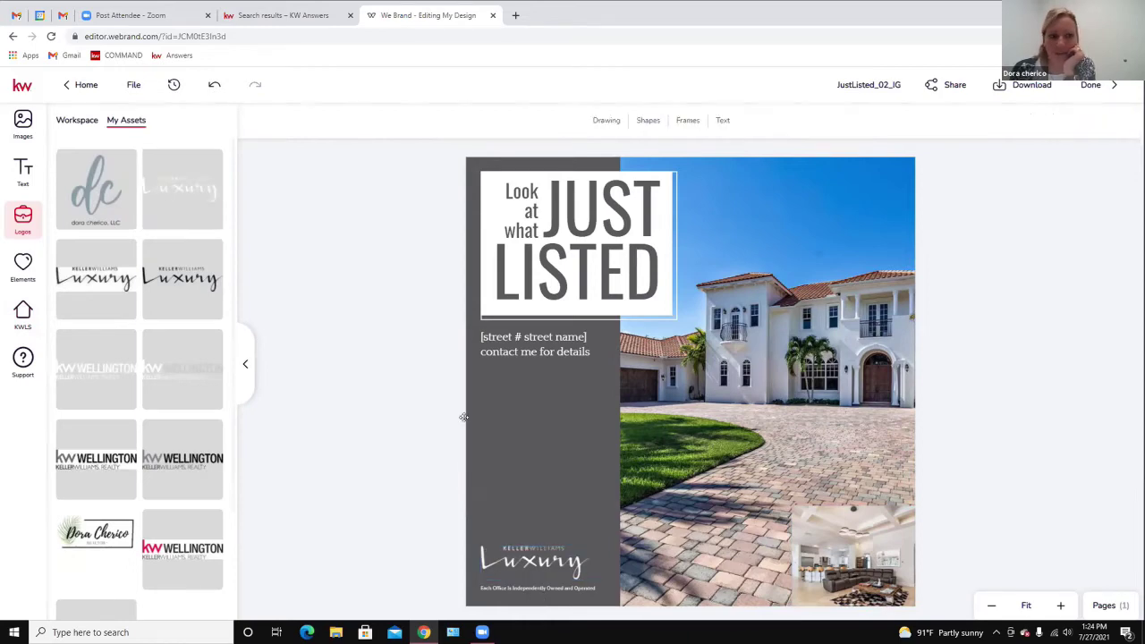
click(167, 173)
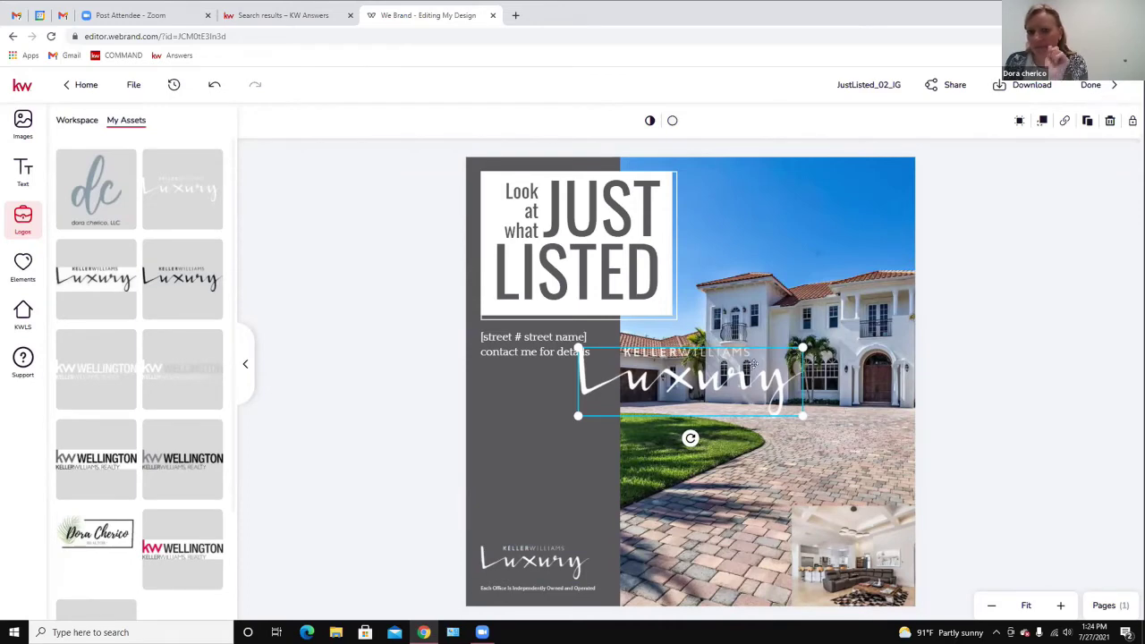
key(Delete)
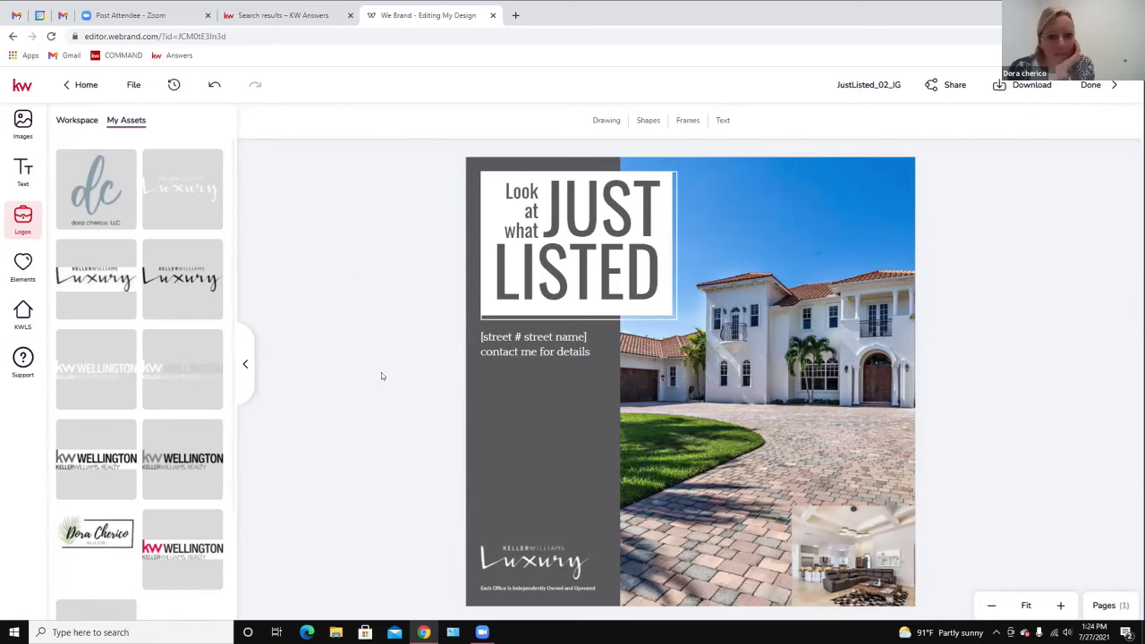
Fill the street placeholder with the listing's property address from KWLS Listing Details.
click(511, 335)
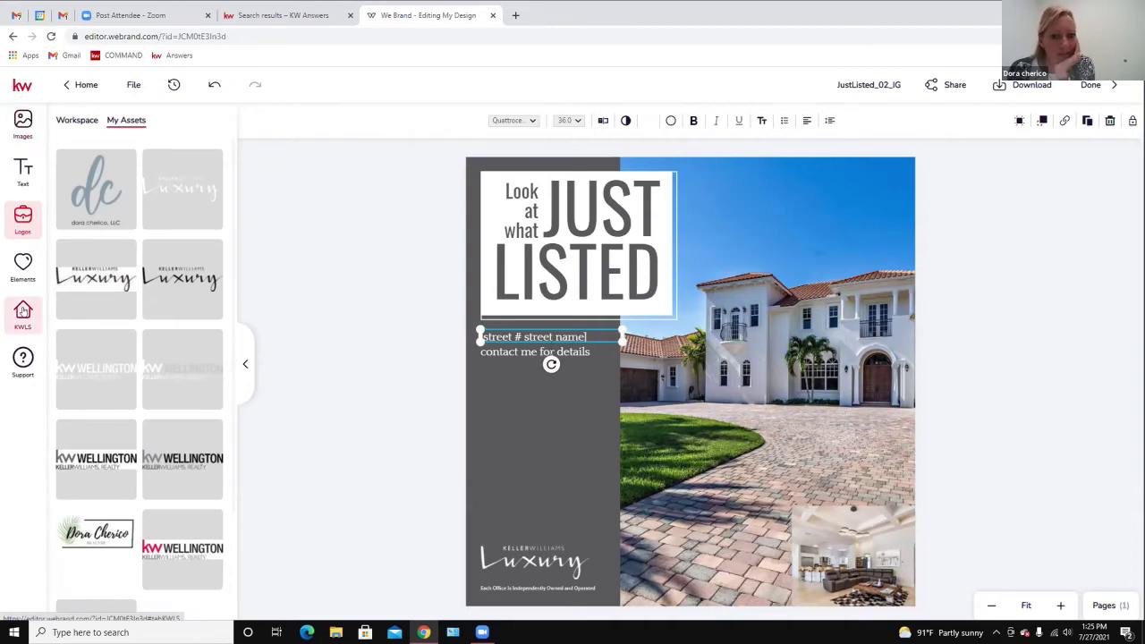
click(23, 310)
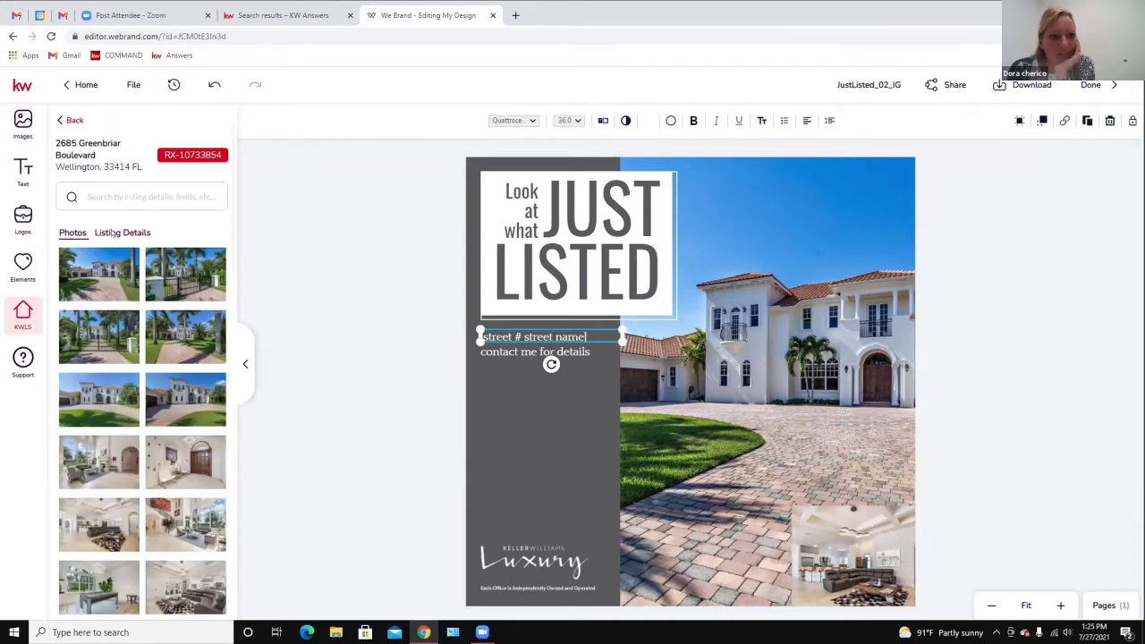
click(113, 233)
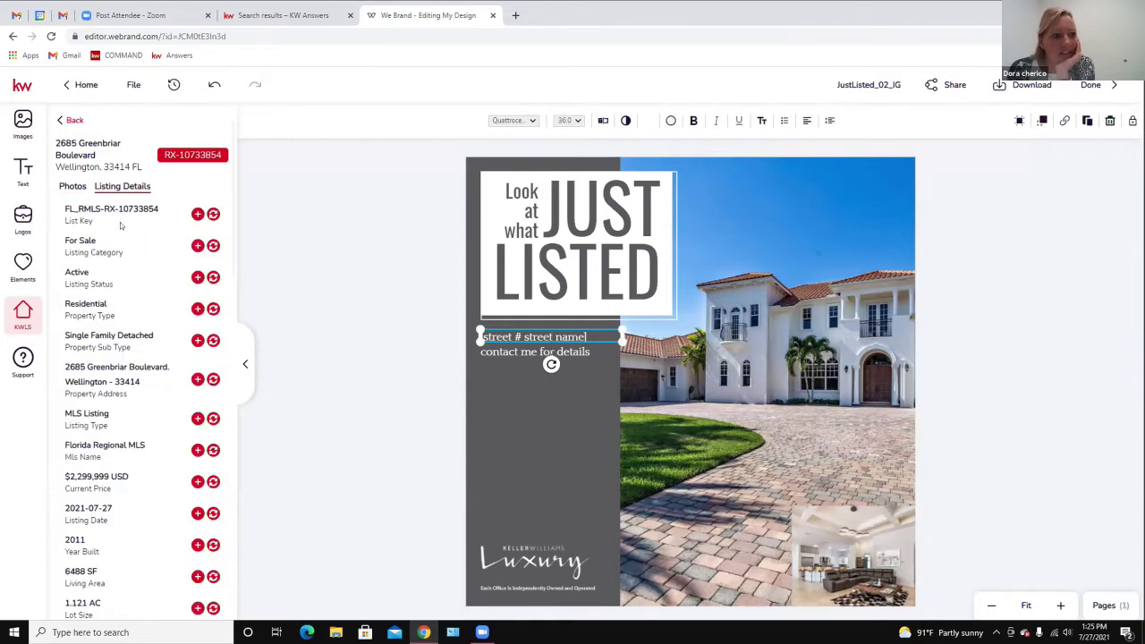
click(213, 380)
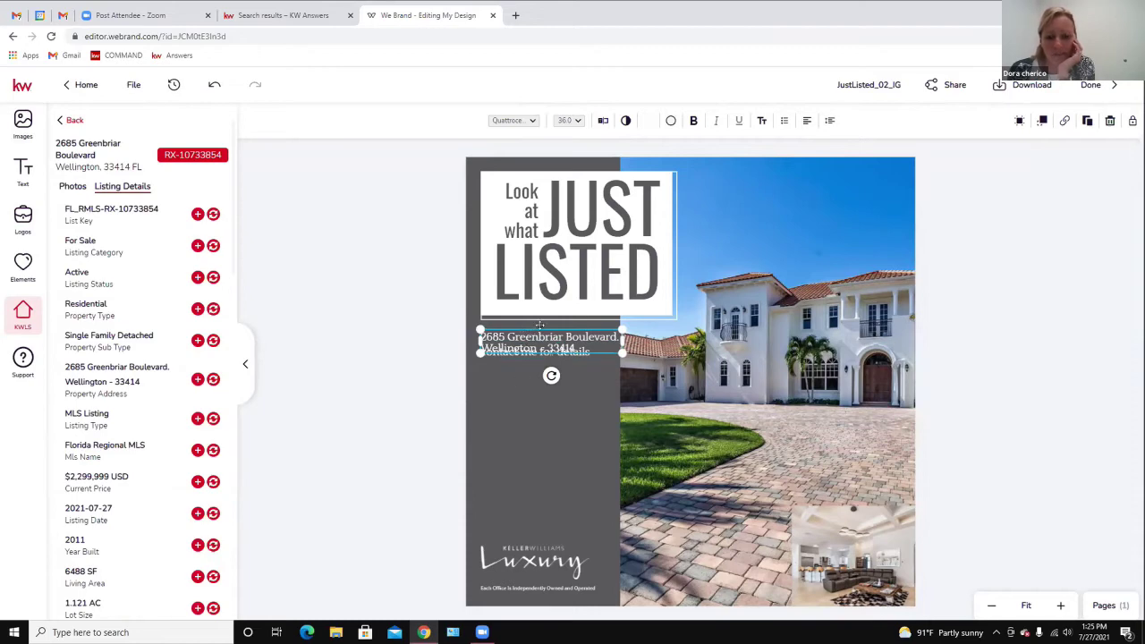
Shift the address box right off the contact line and reselect the 'contact me for details' text.
click(535, 357)
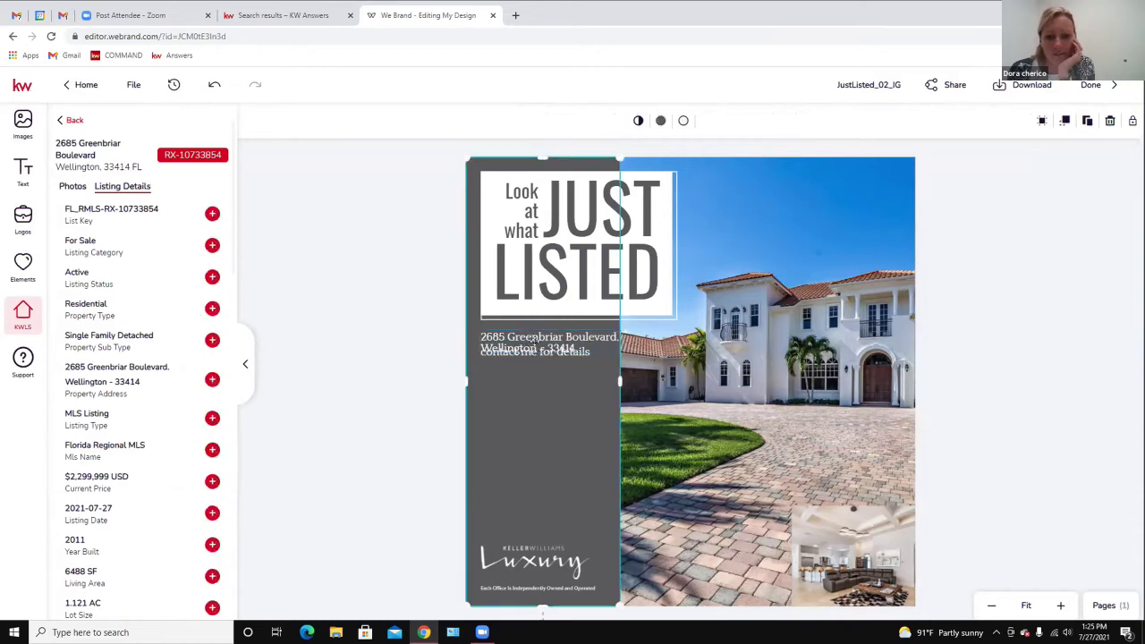
click(533, 337)
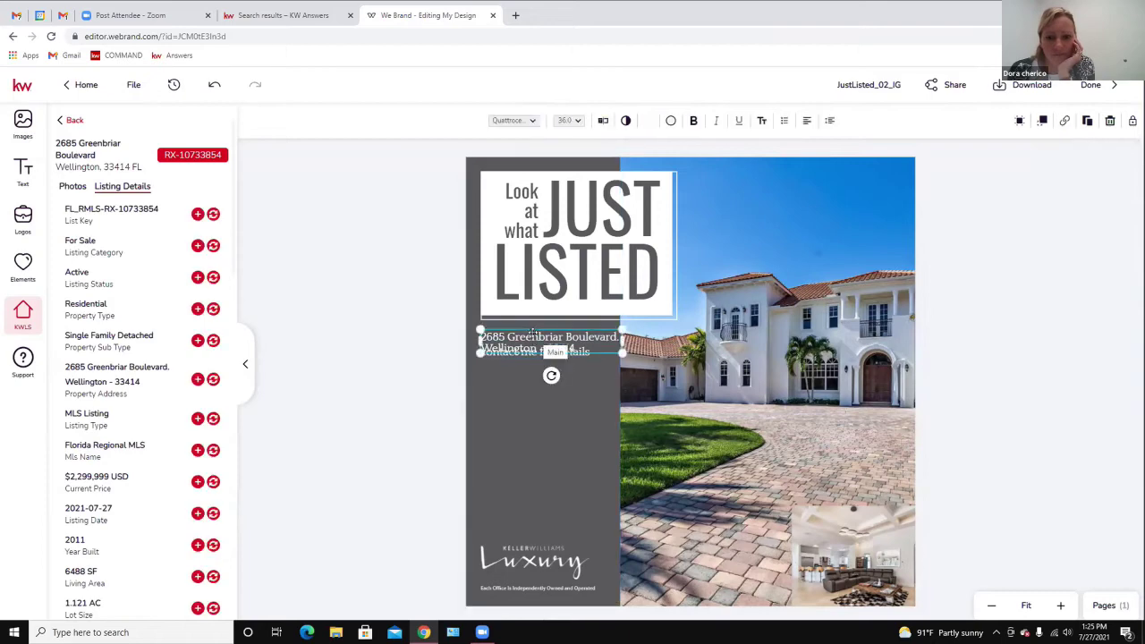
drag(608, 324, 686, 315)
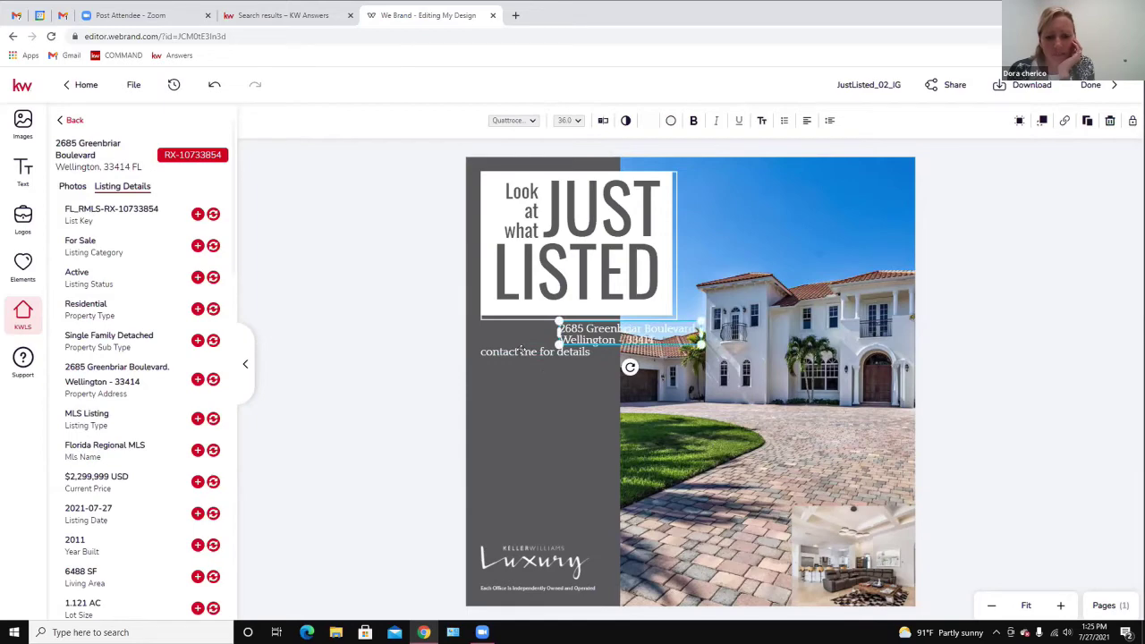
click(521, 351)
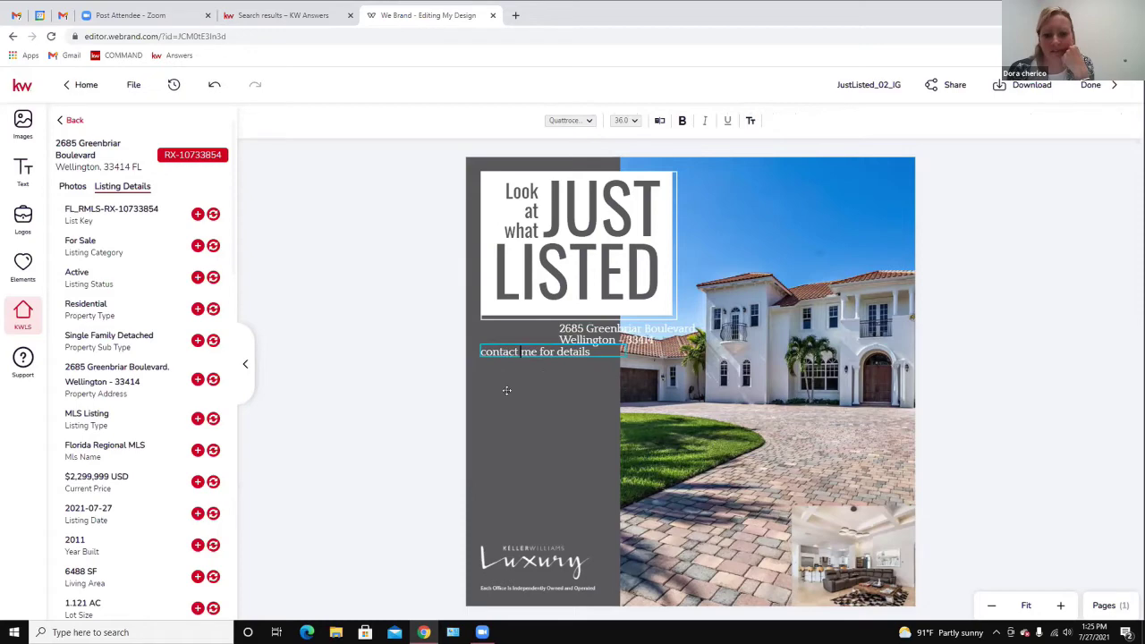
key(Escape)
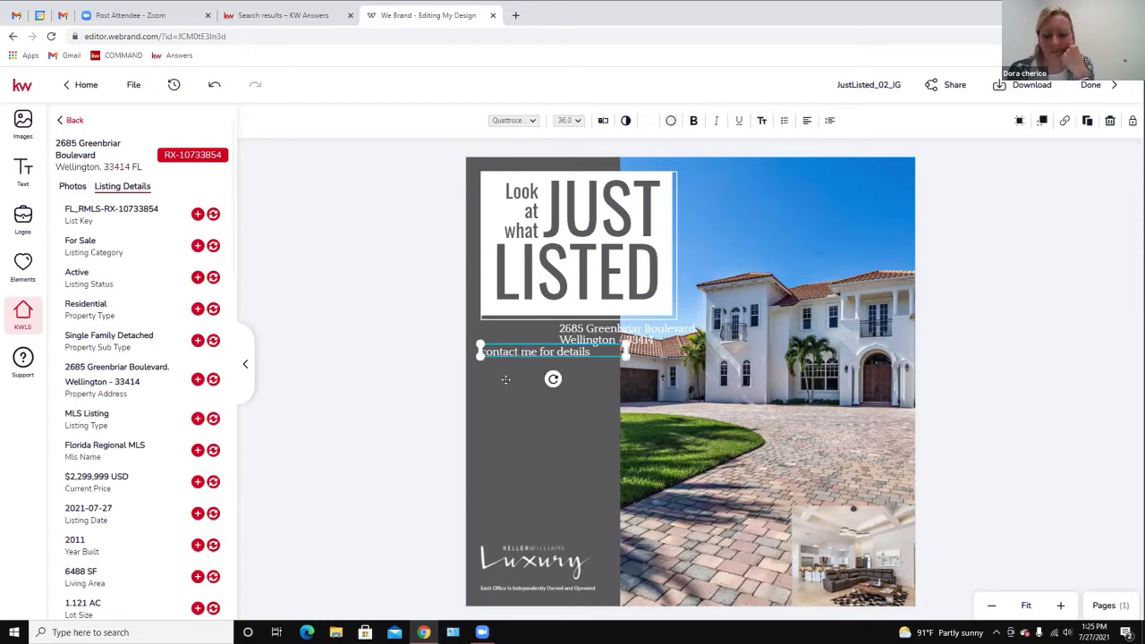
click(506, 379)
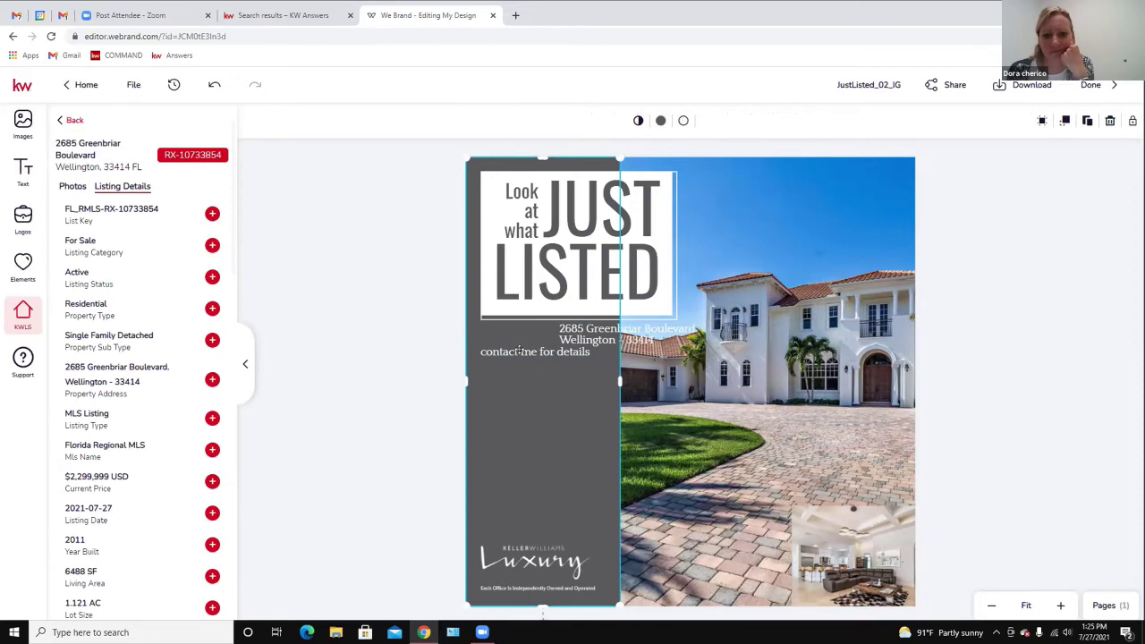
click(519, 351)
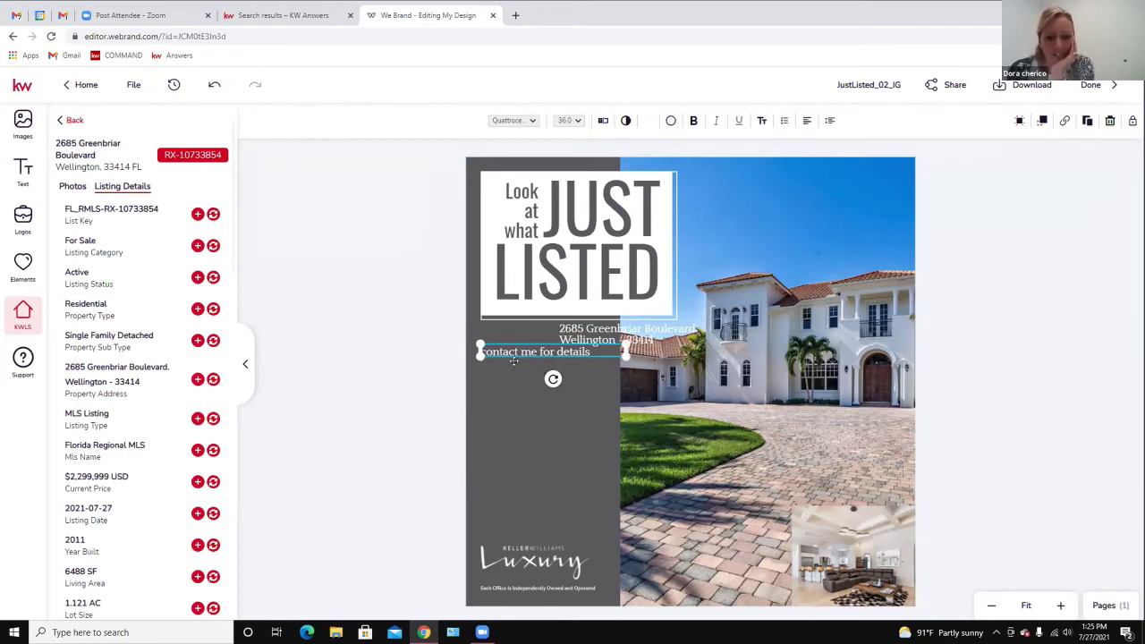
Lower the contact line on the grey panel and nudge the panel slightly right.
drag(520, 343, 508, 386)
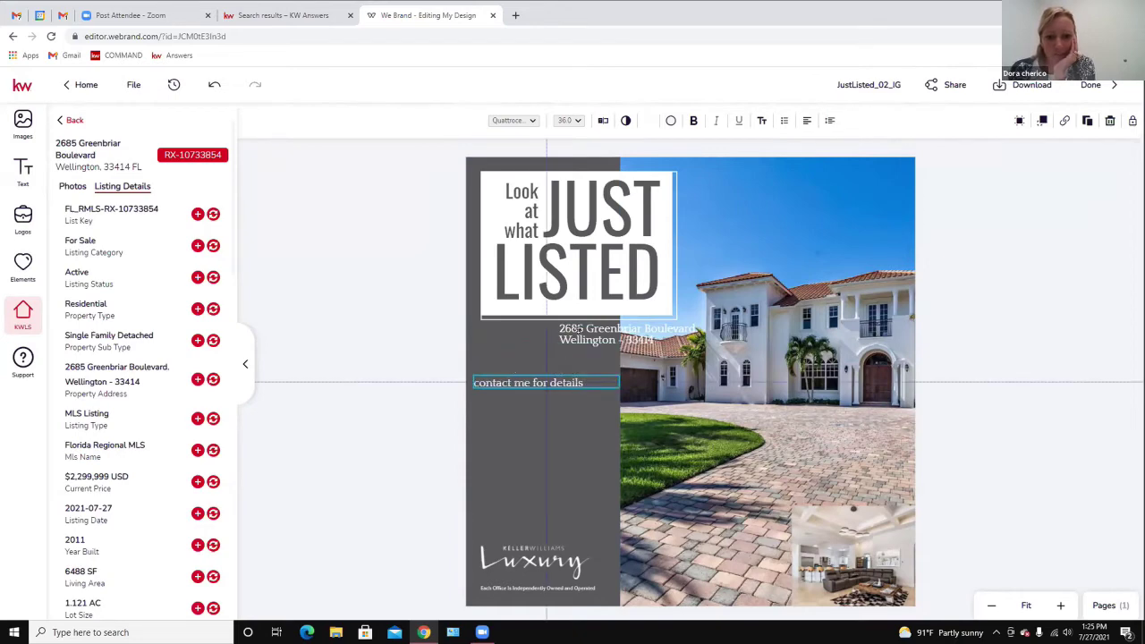
click(577, 333)
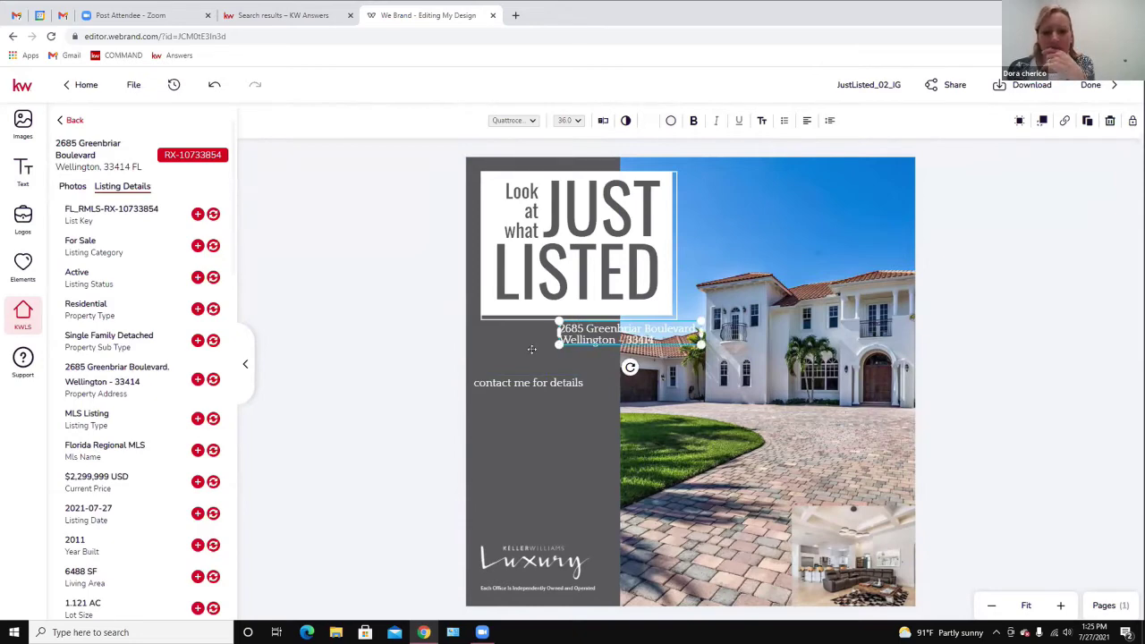
click(532, 349)
drag(597, 341, 664, 364)
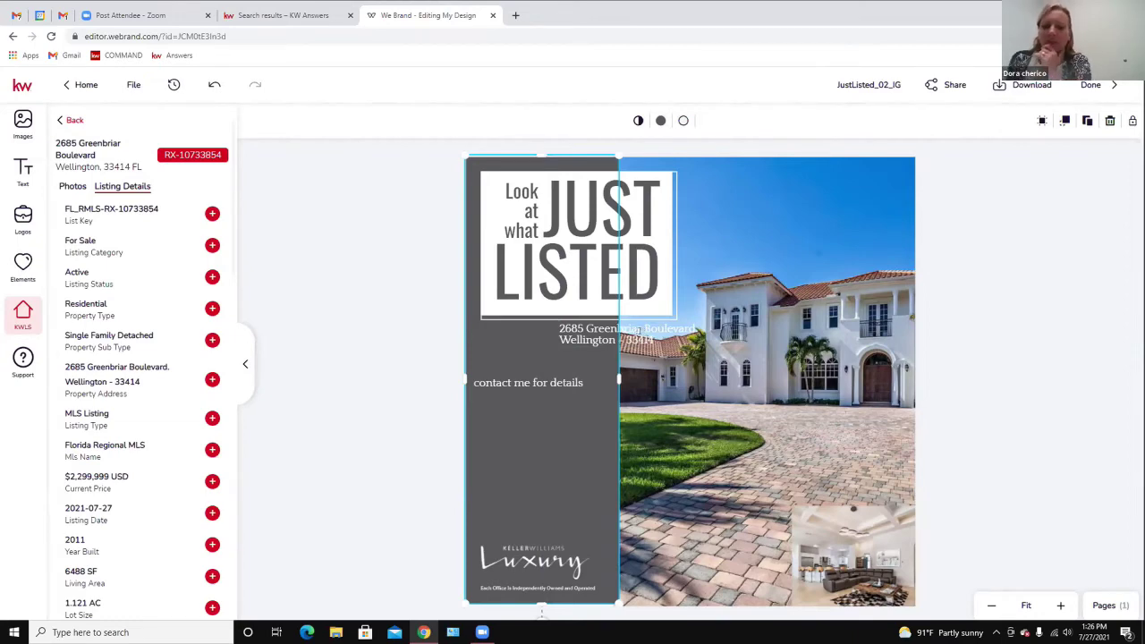
Move the two-line address text left into the grey side panel below the Just Listed box.
double_click(627, 334)
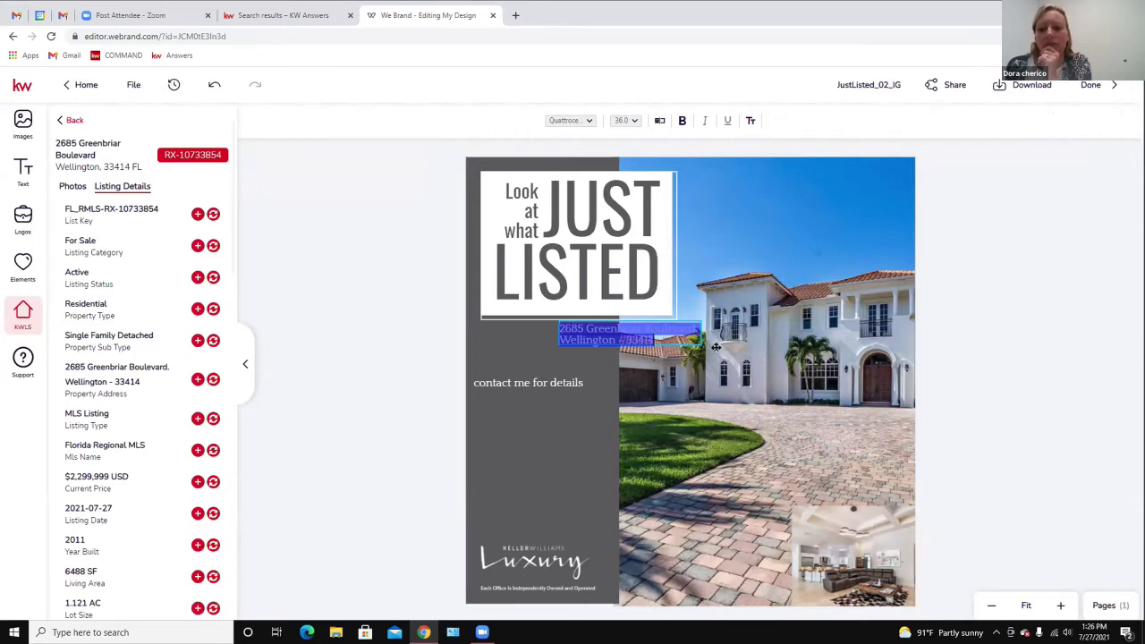
key(Escape)
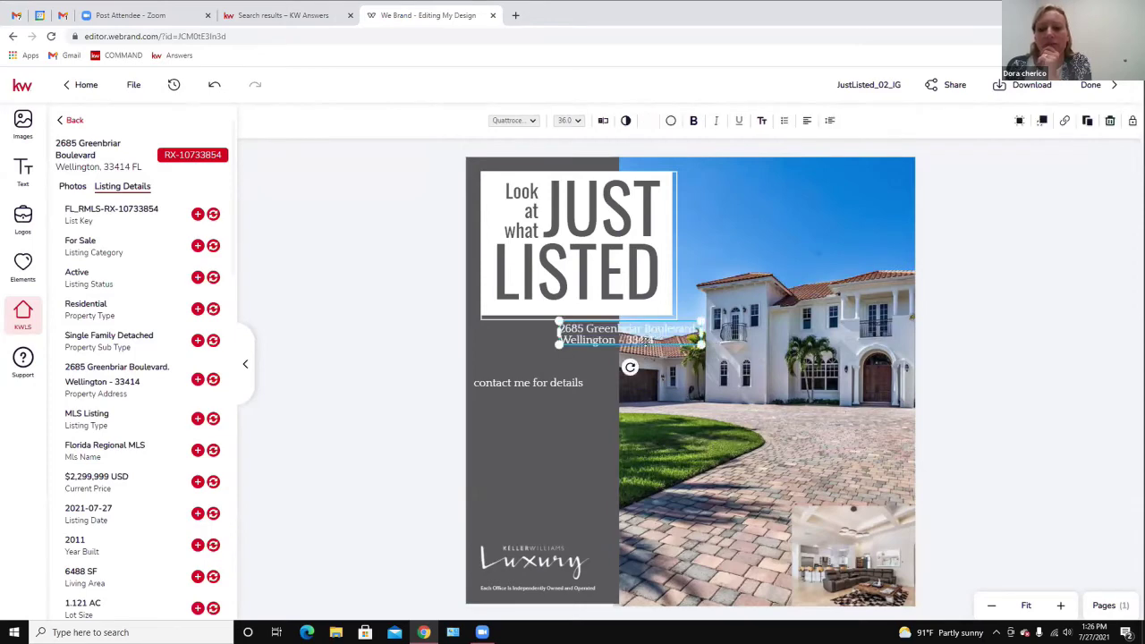
drag(580, 344, 507, 349)
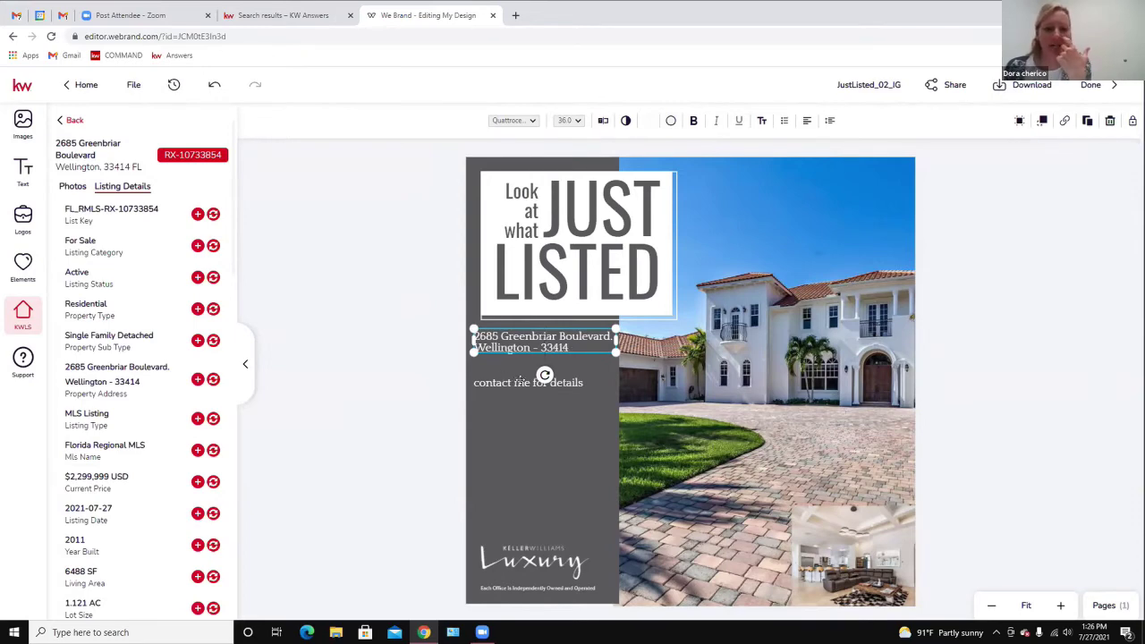
click(526, 382)
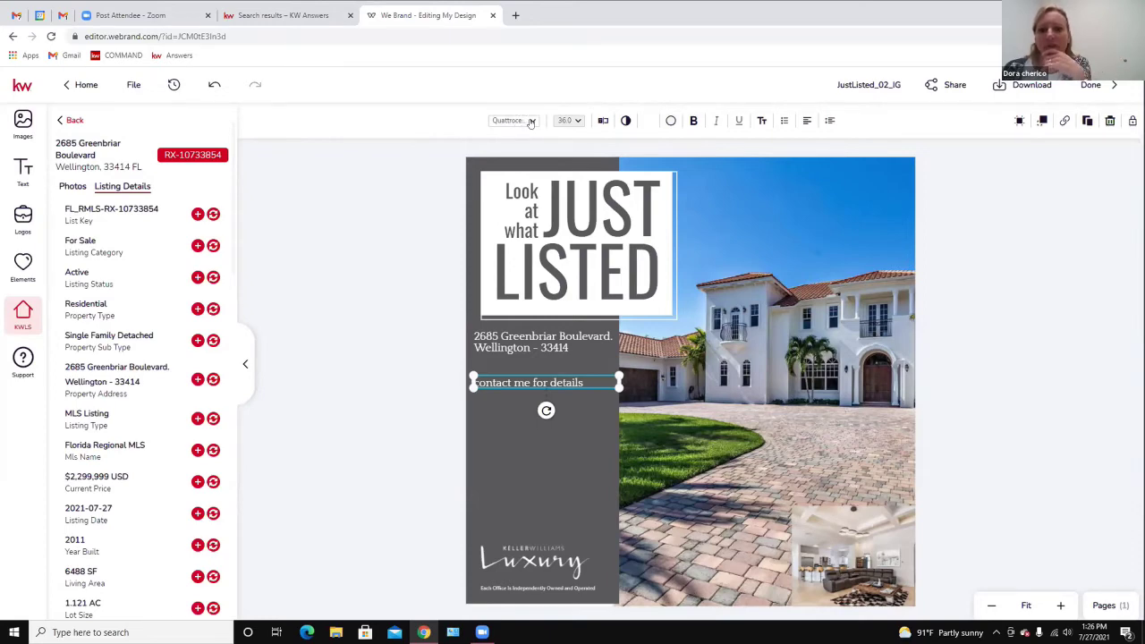
Change the 'contact me for details' line from Quattrocento to the About Love library font.
click(531, 122)
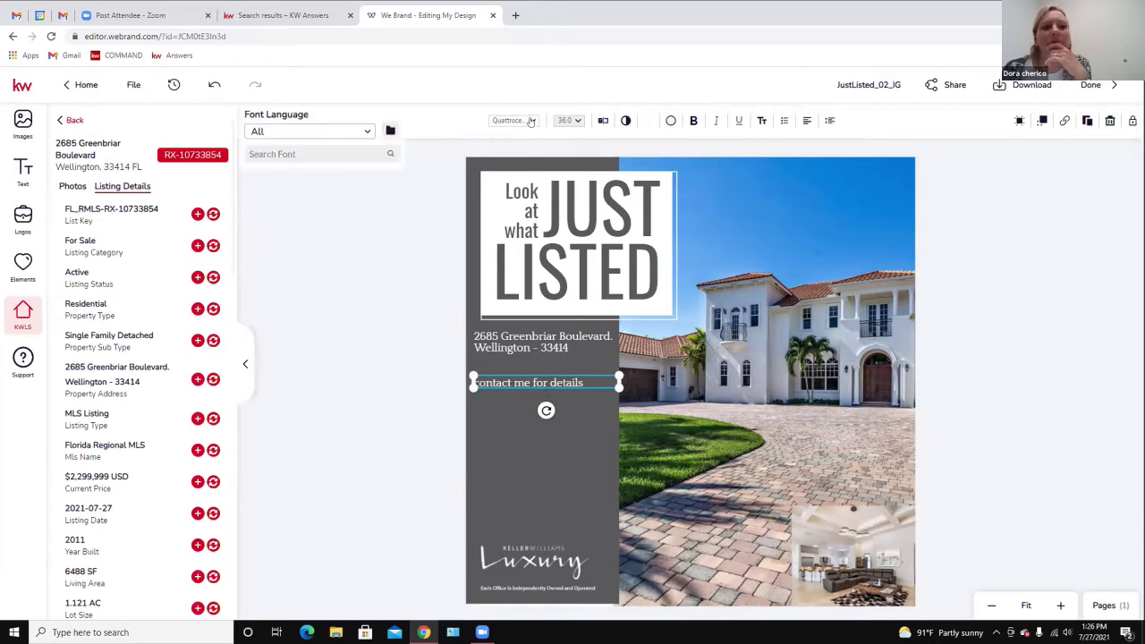
click(531, 121)
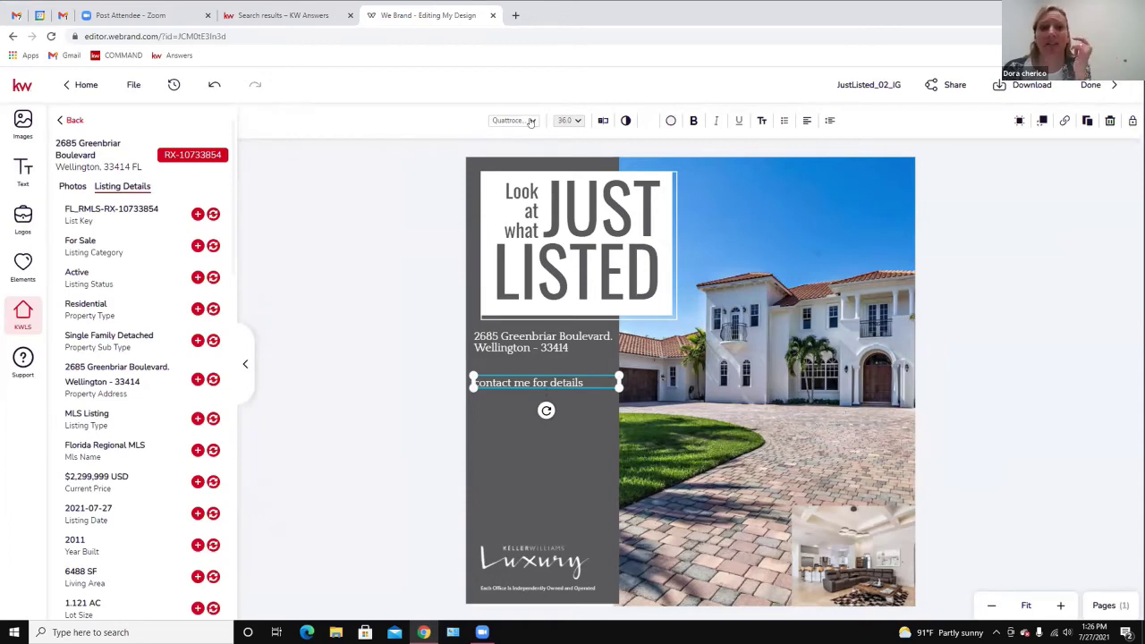
click(531, 121)
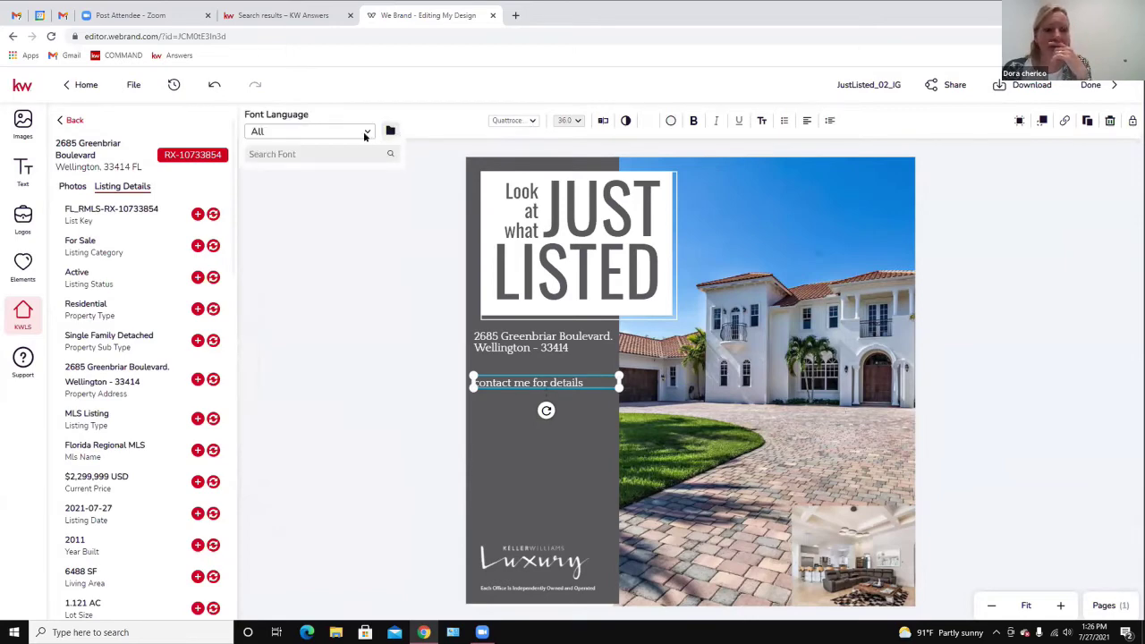
click(366, 131)
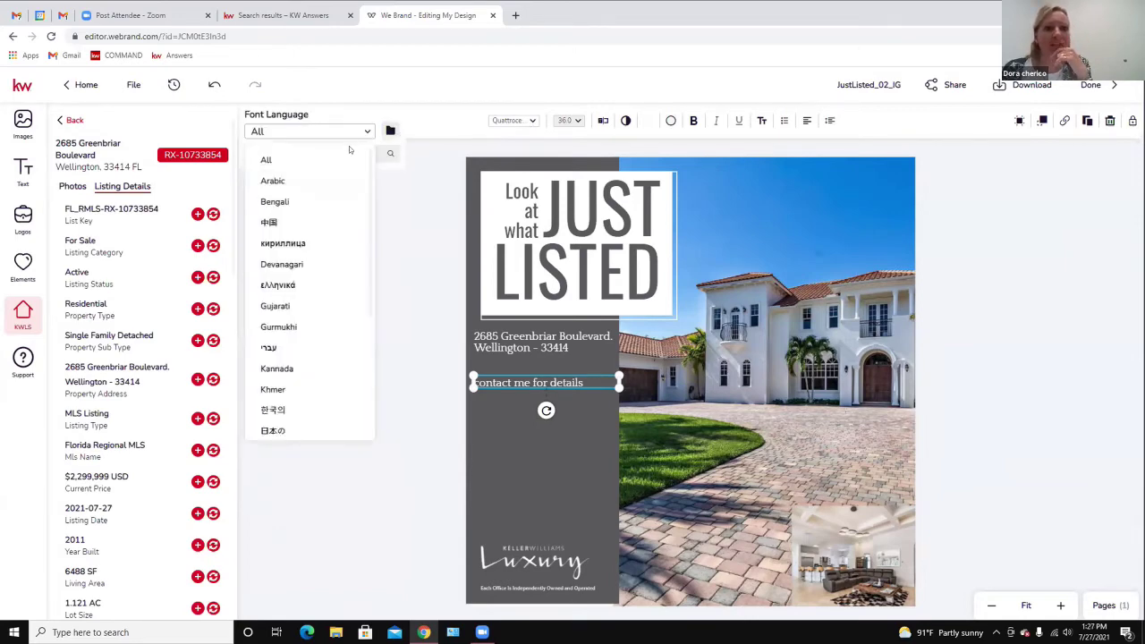
scroll(344, 223, down, 3)
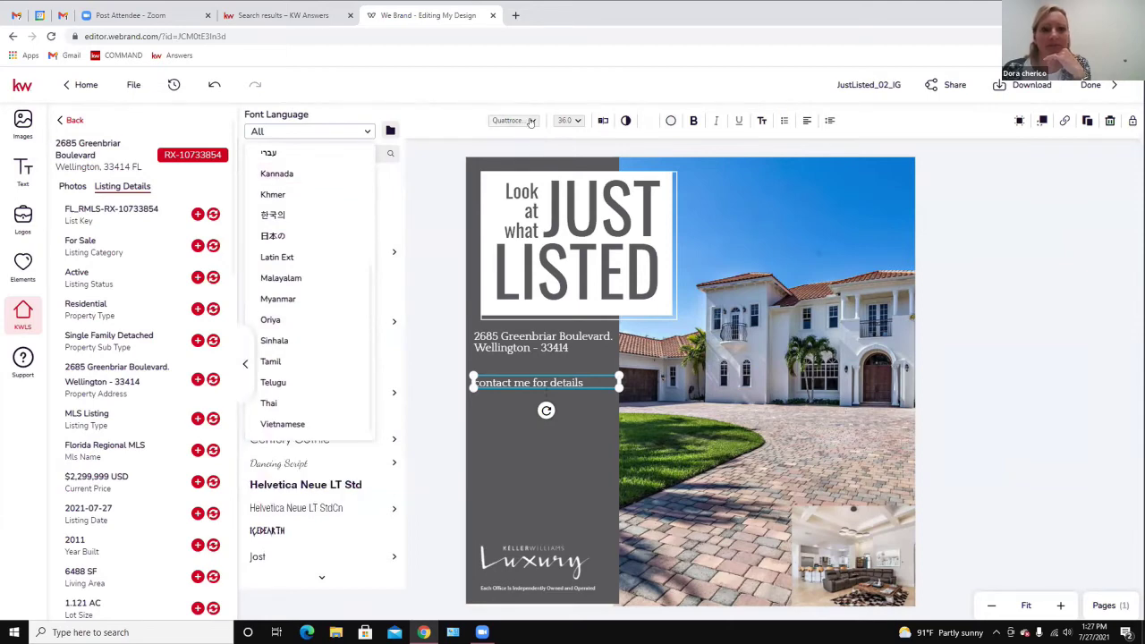
click(531, 120)
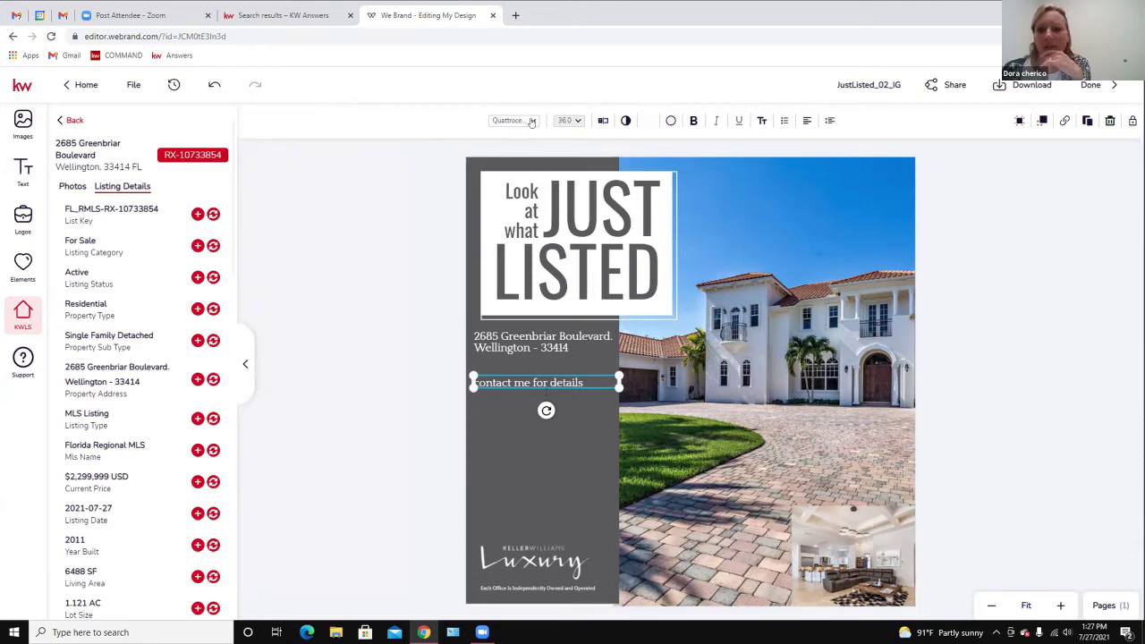
click(531, 121)
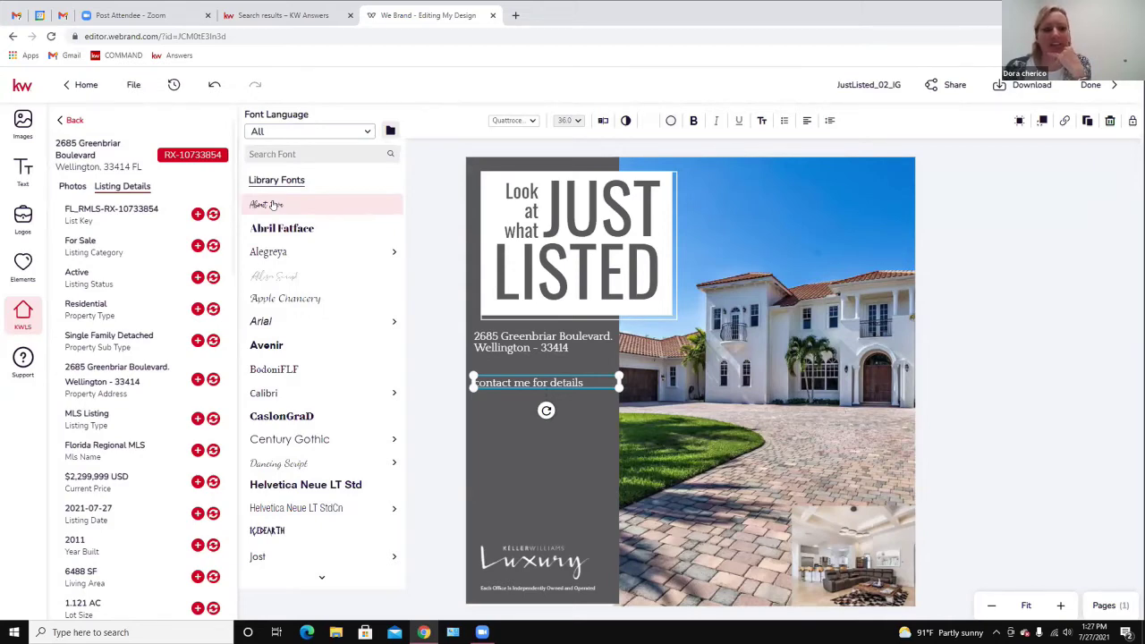
click(272, 205)
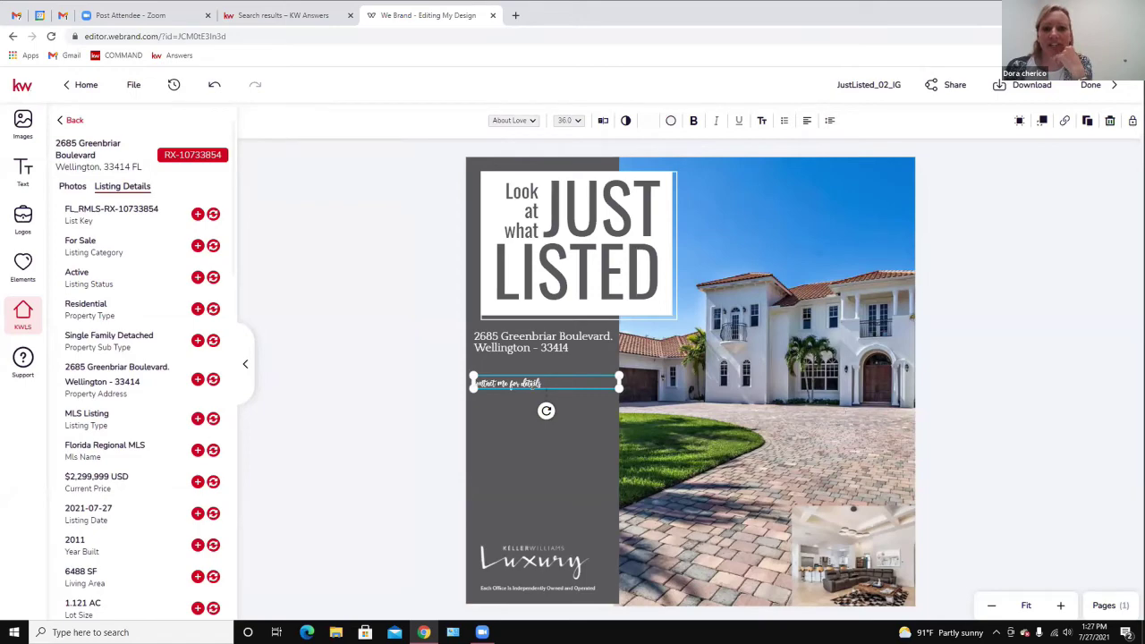
Enlarge the About Love 'contact me for details' line to 50 pt.
double_click(548, 378)
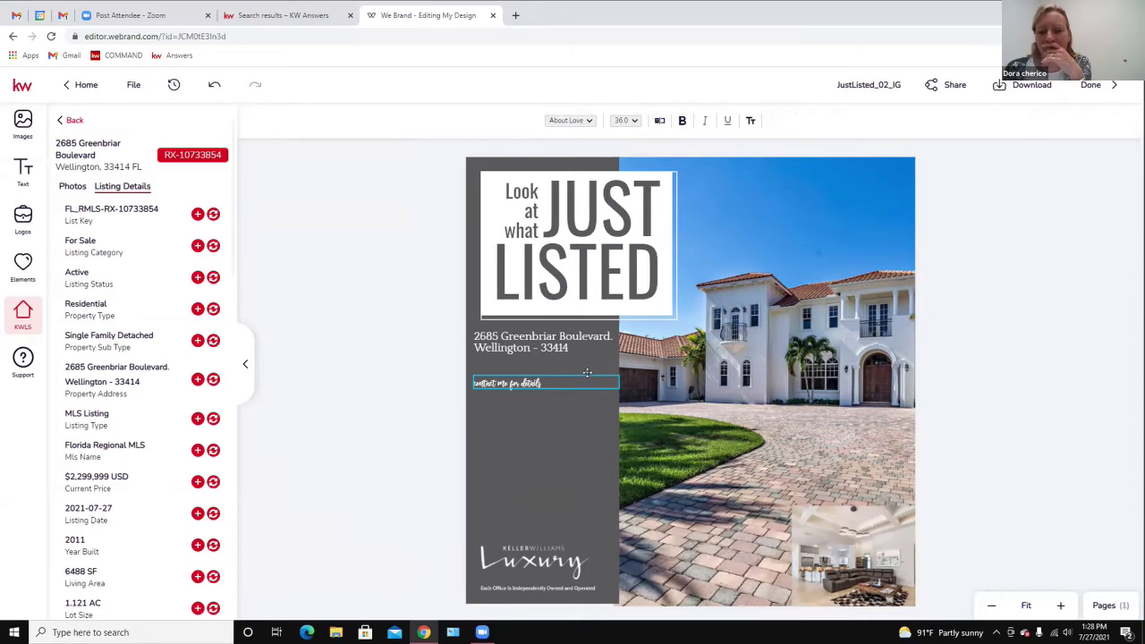
click(587, 372)
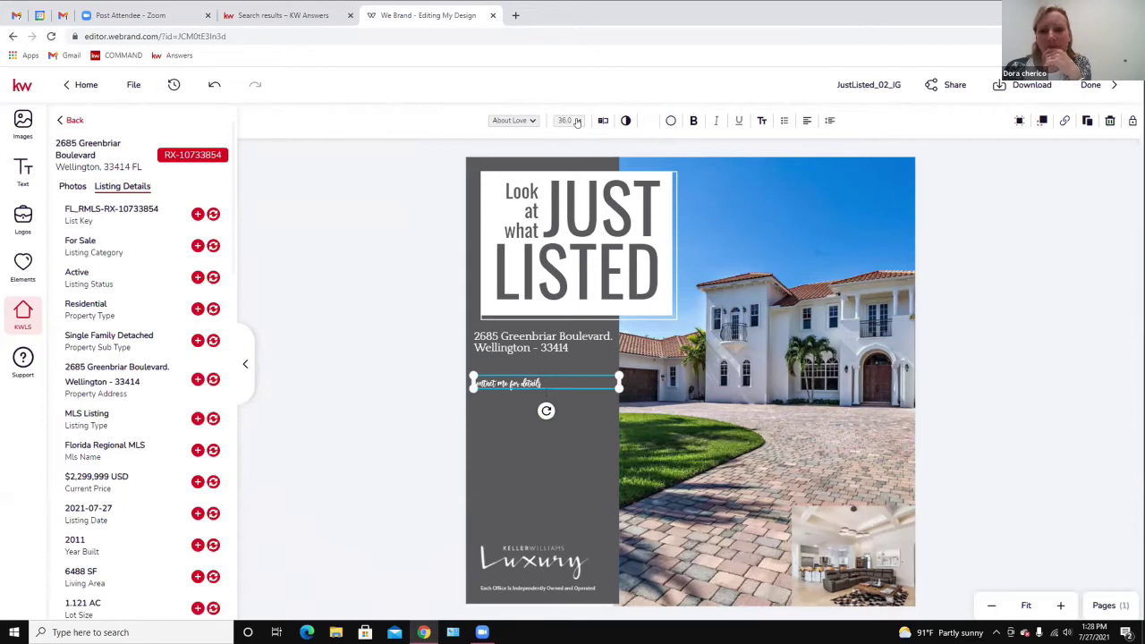
click(577, 122)
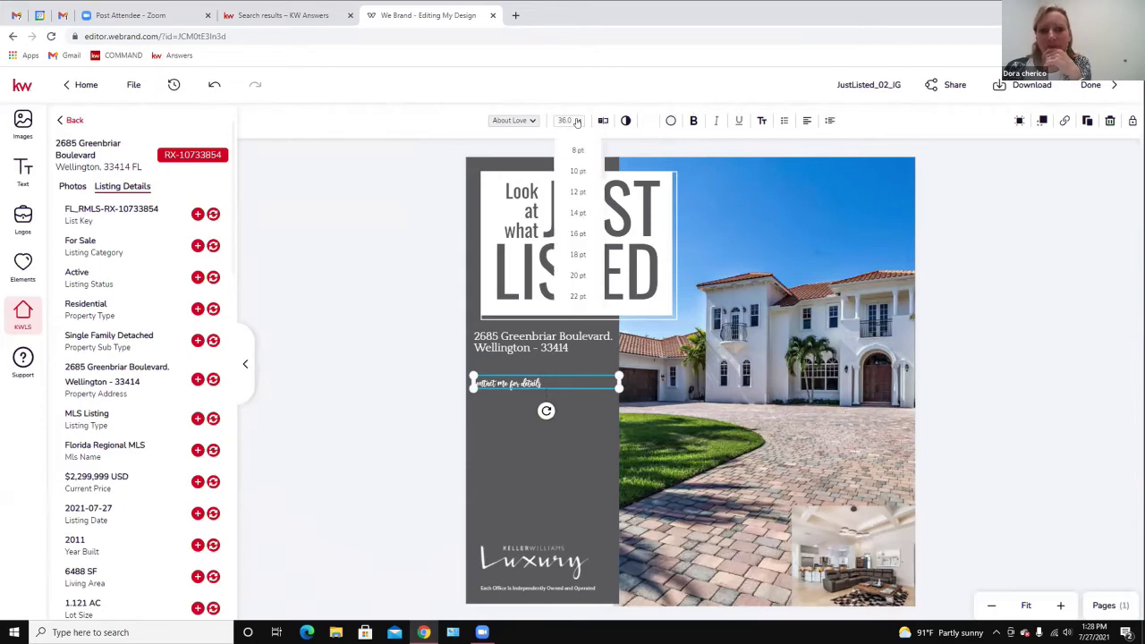
scroll(578, 207, down, 3)
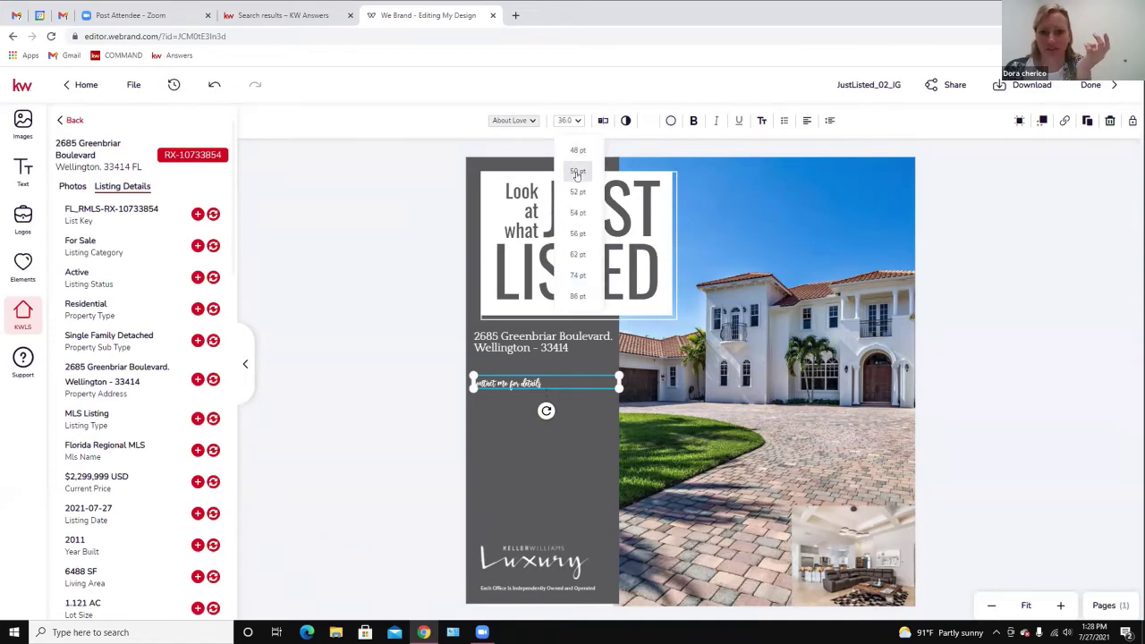
click(577, 172)
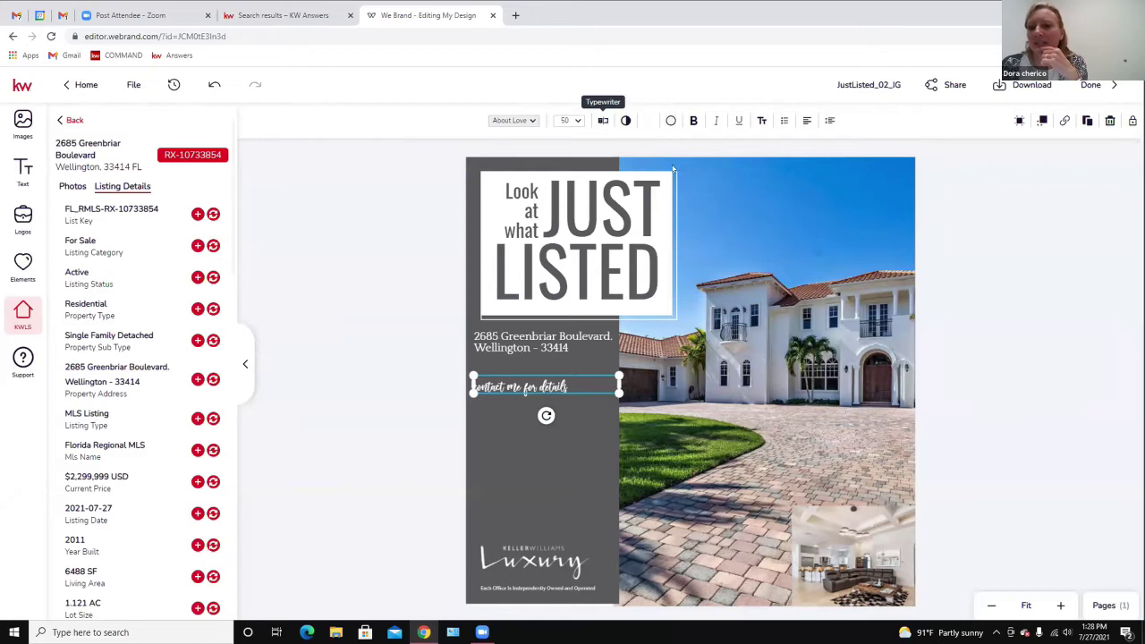
Add the agent's name and phone number as lines under 'contact me for details' and save.
click(603, 120)
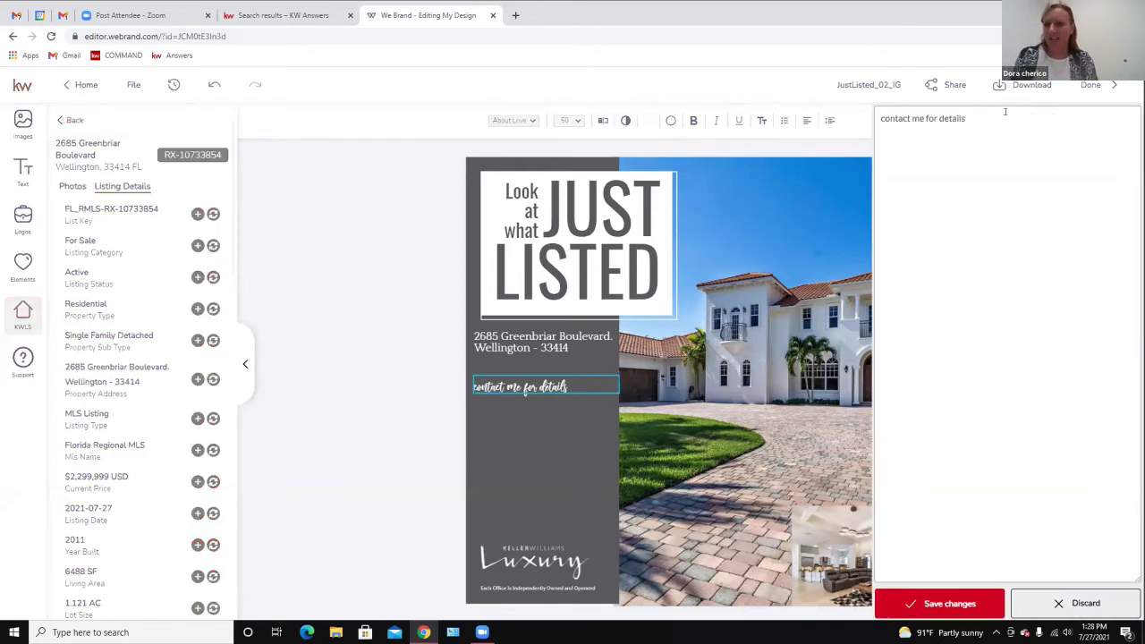
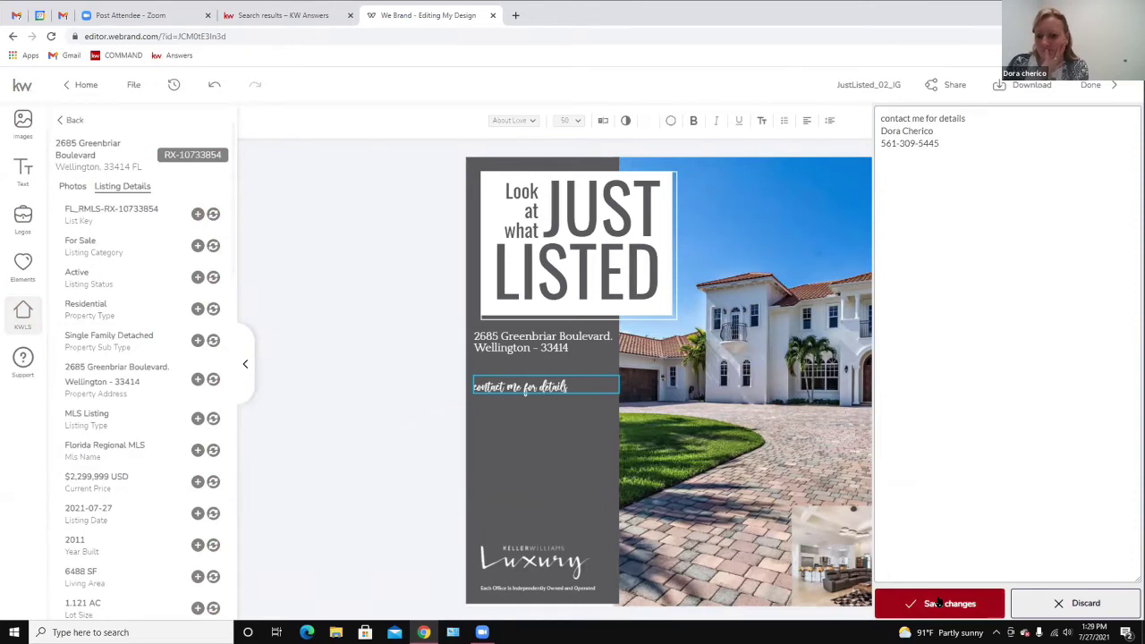
click(938, 604)
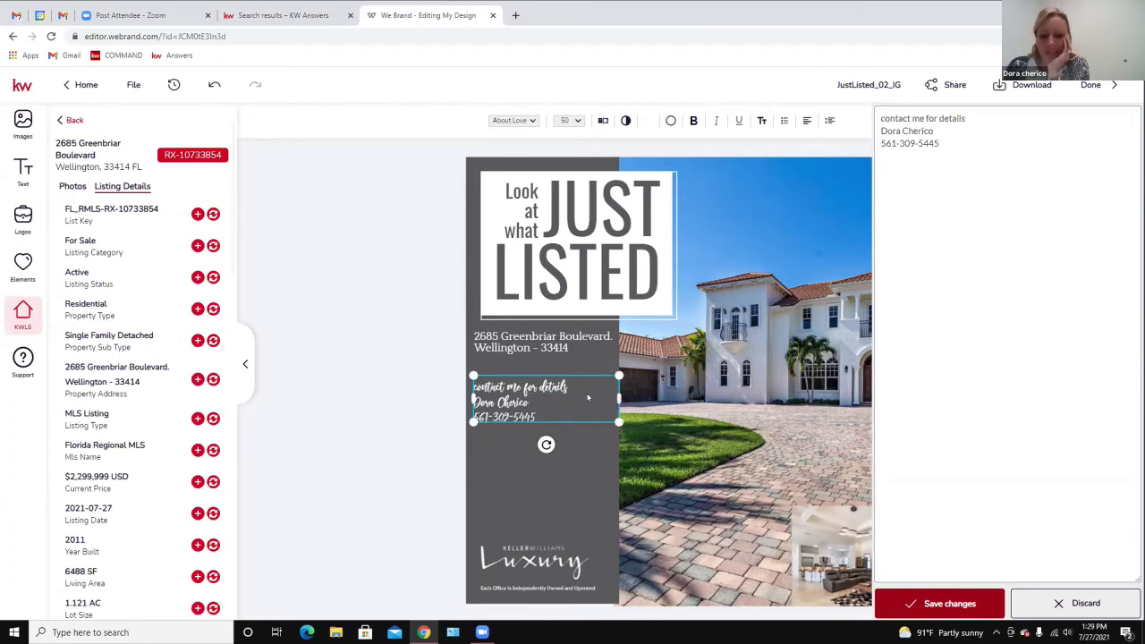
click(617, 398)
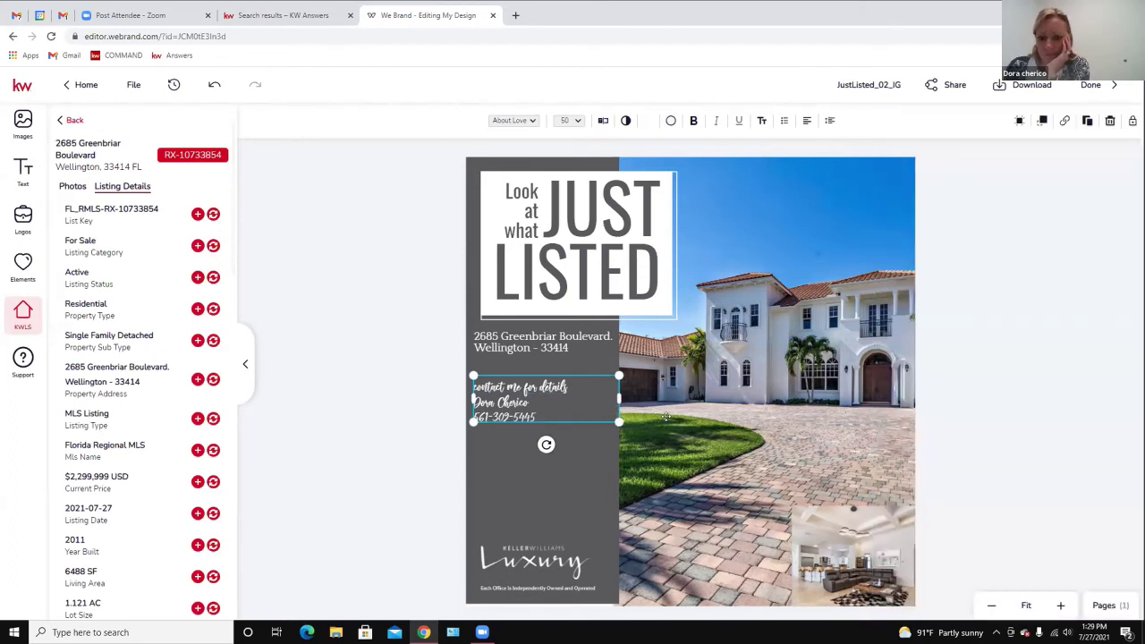
Narrow the three-line contact text box so it fits within the grey side panel.
drag(618, 398, 589, 394)
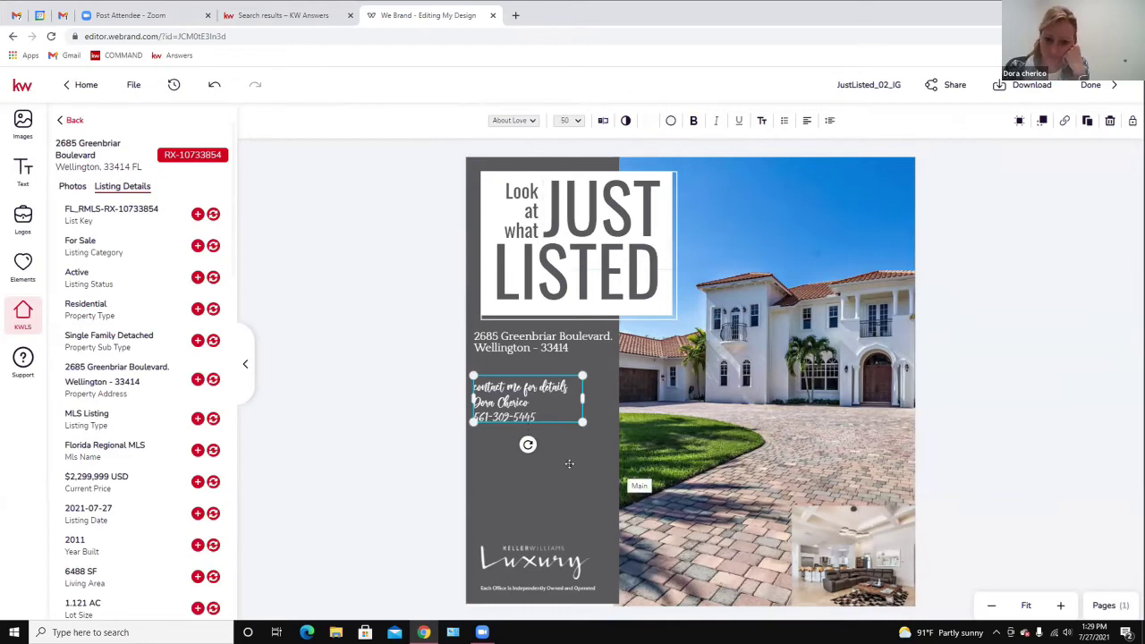
click(626, 122)
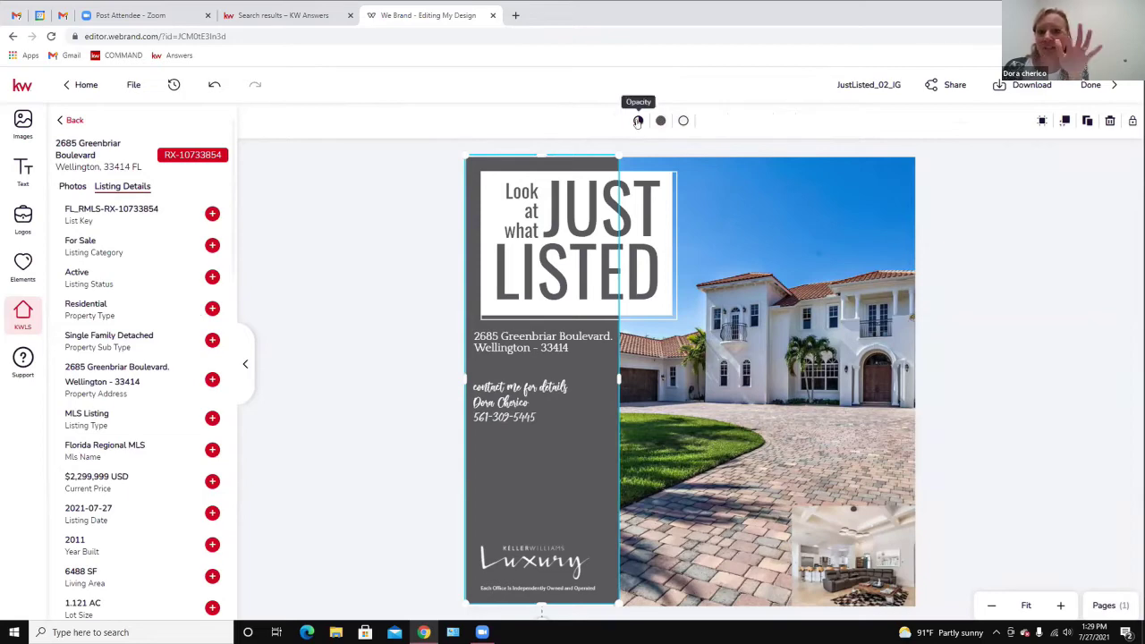
Fill the side panel with the red template swatch at 100% opacity.
click(638, 121)
drag(710, 149, 704, 150)
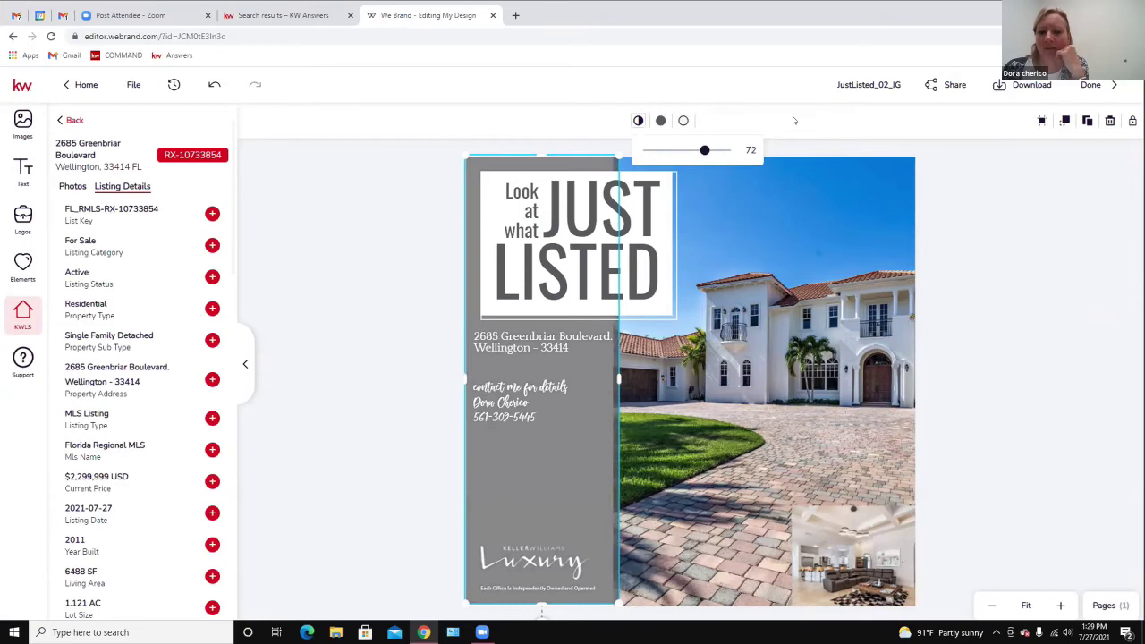
click(659, 122)
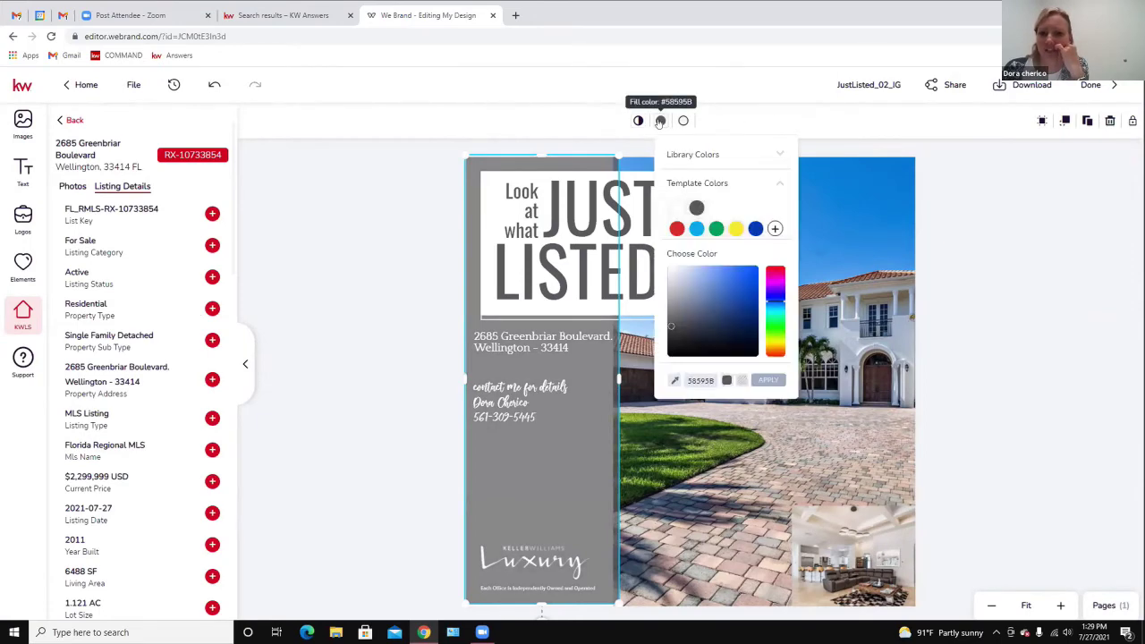
click(675, 227)
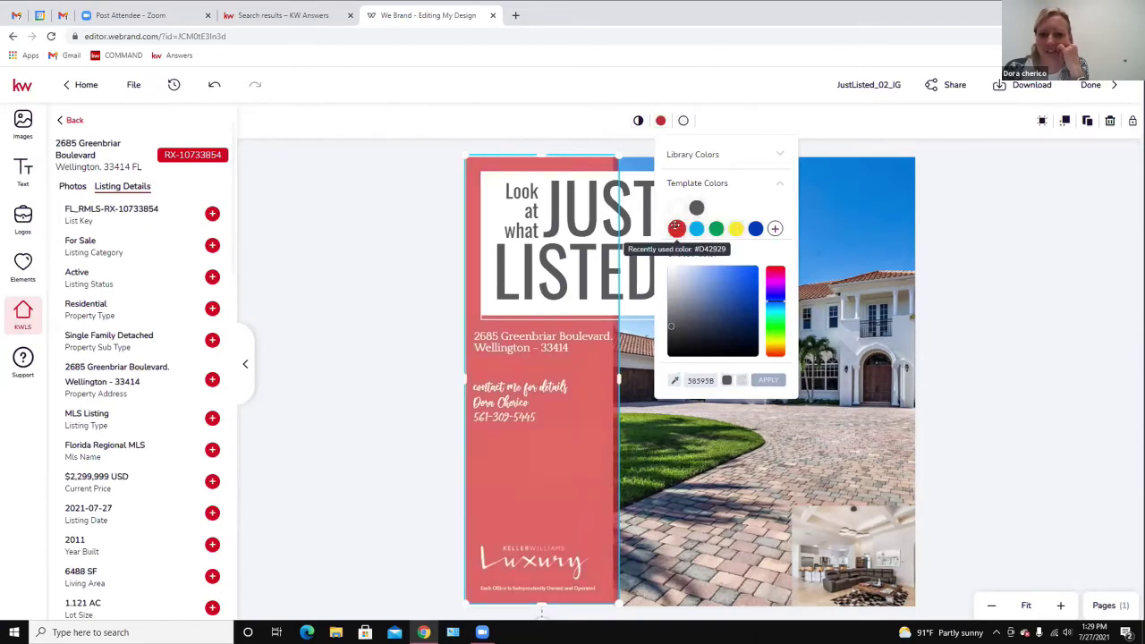
click(659, 122)
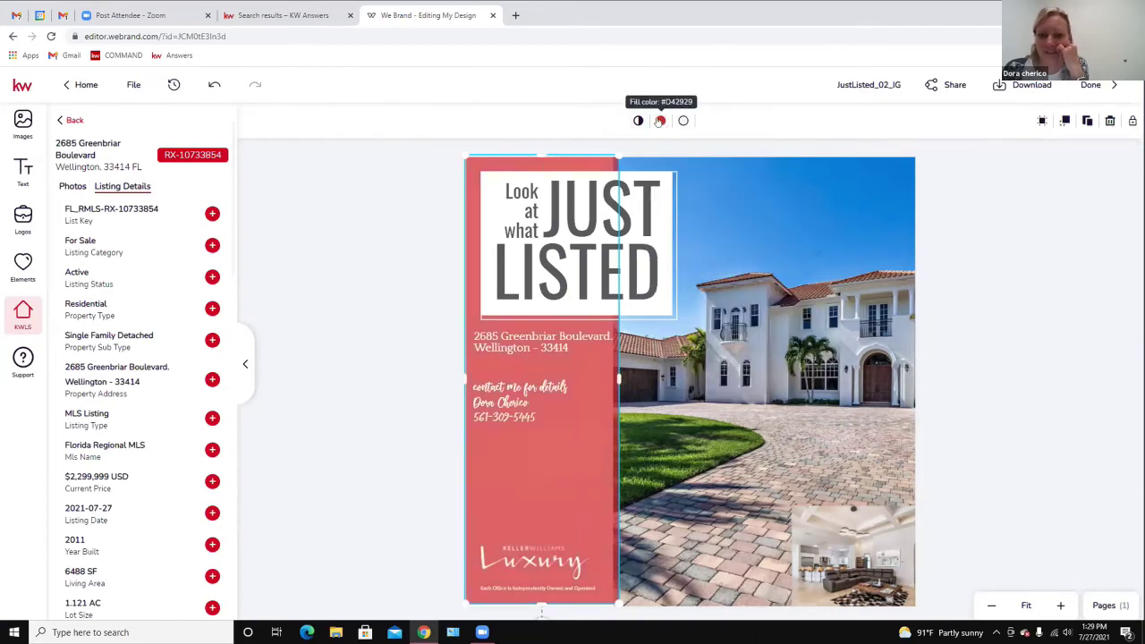
click(659, 122)
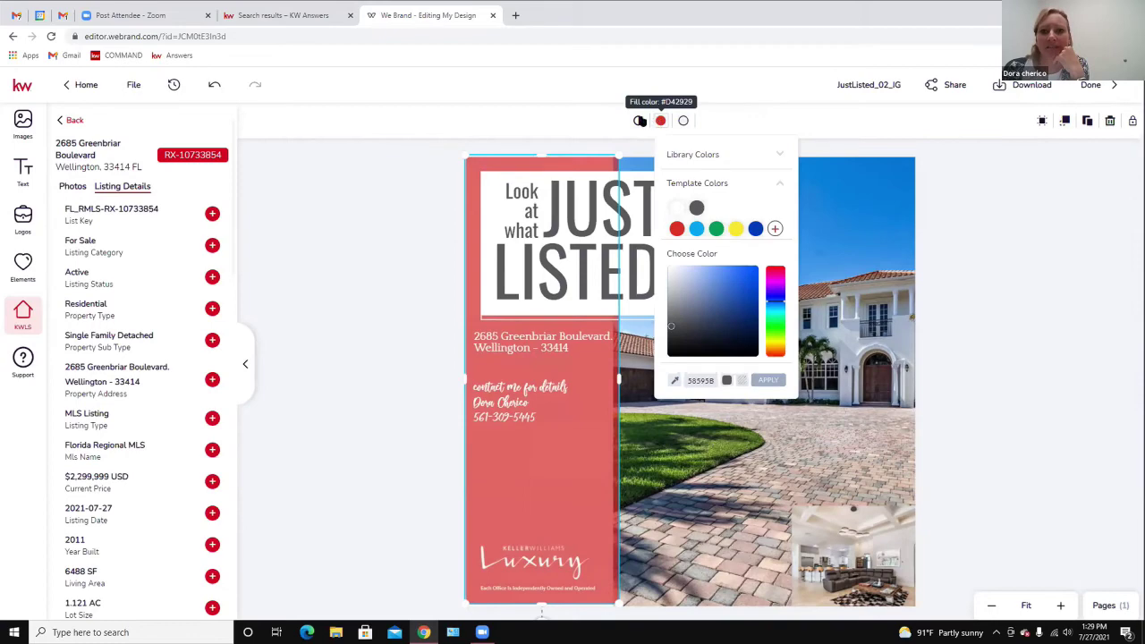
click(637, 121)
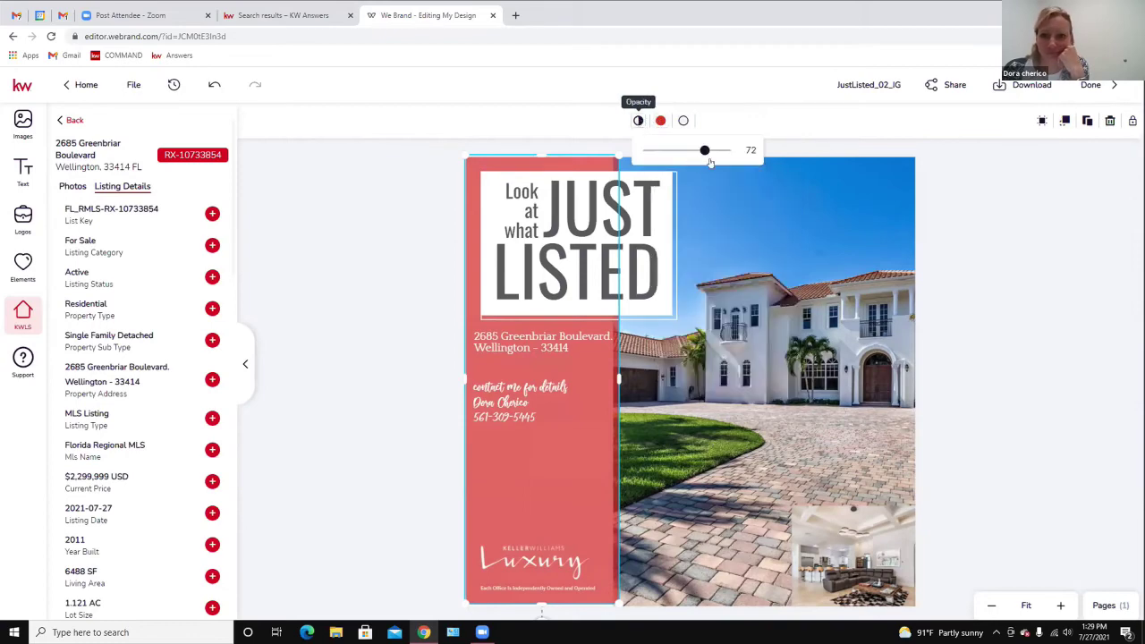
click(730, 149)
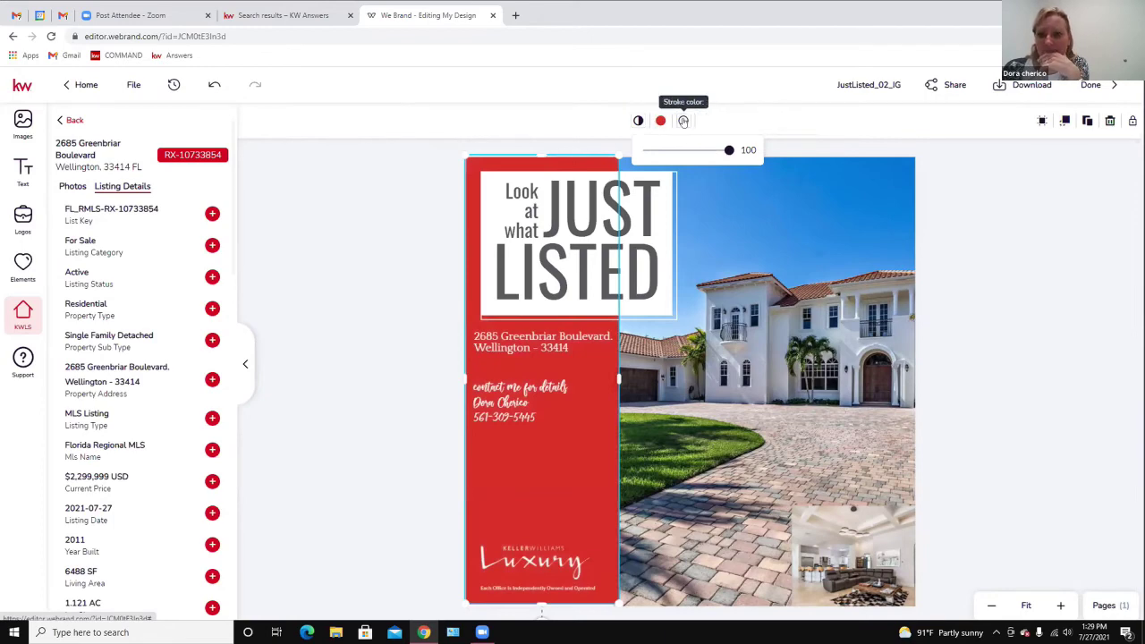
Give the side panel a blue stroke colour.
click(683, 120)
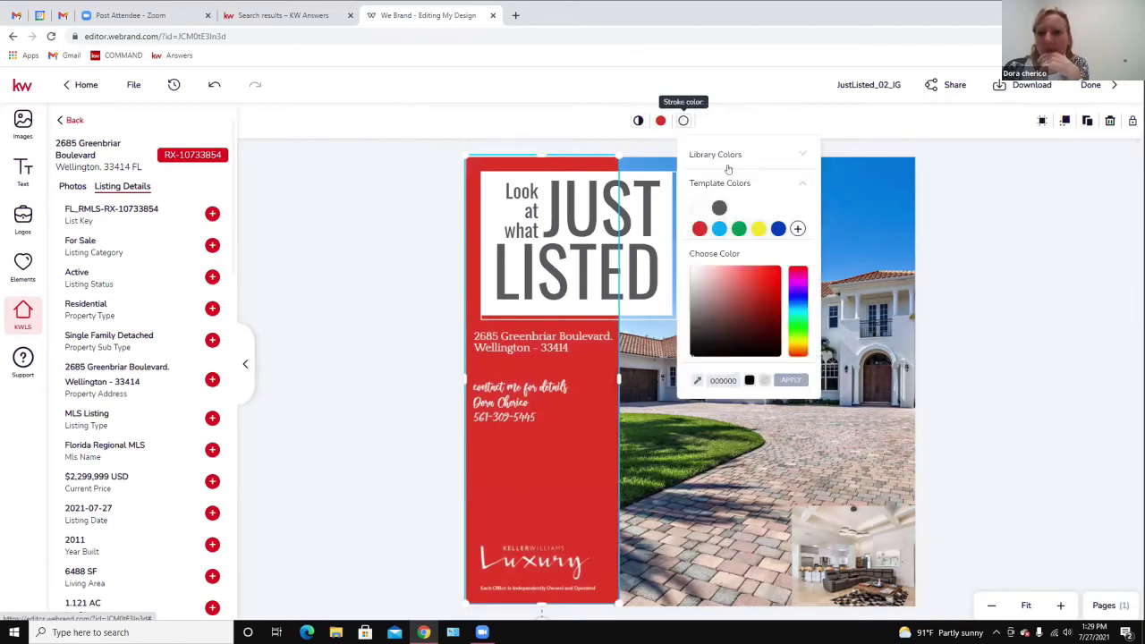
click(778, 229)
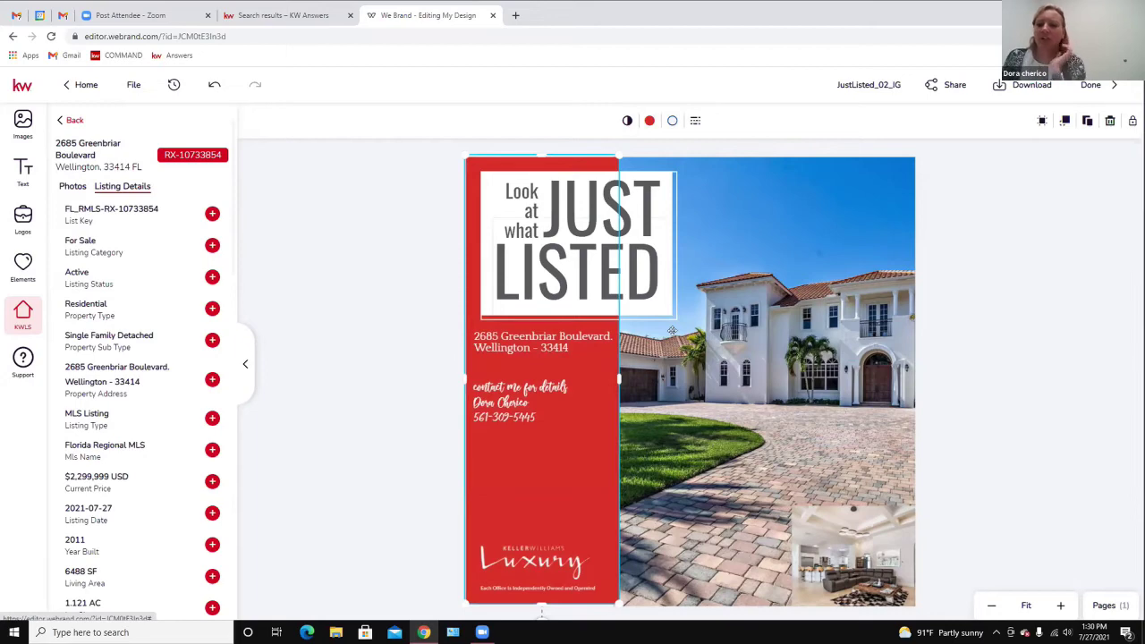
click(763, 189)
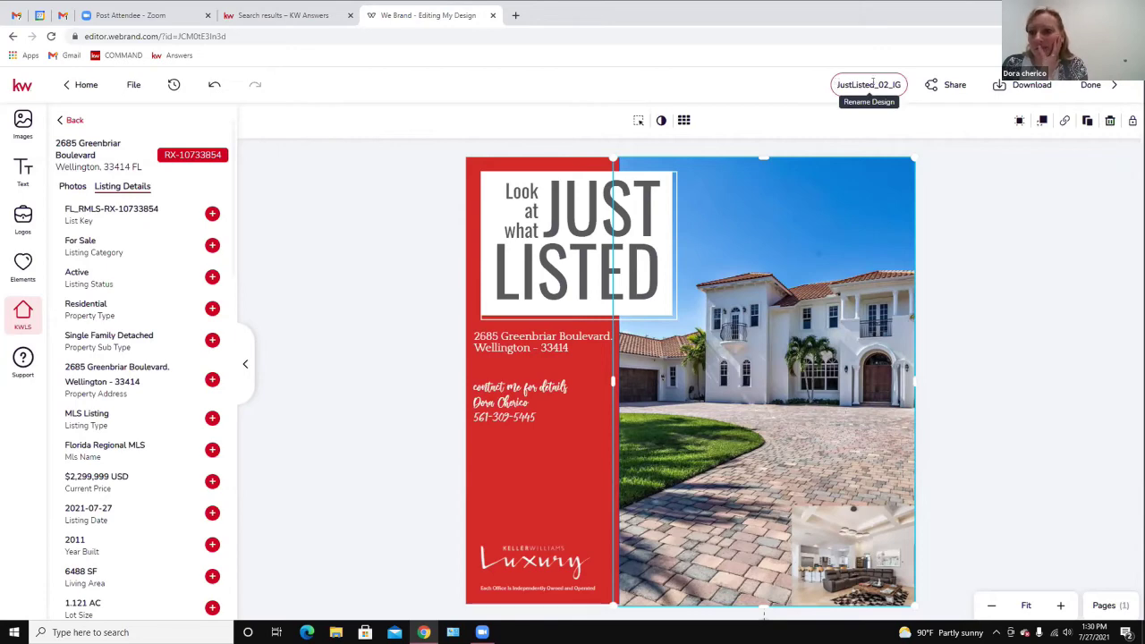
click(836, 85)
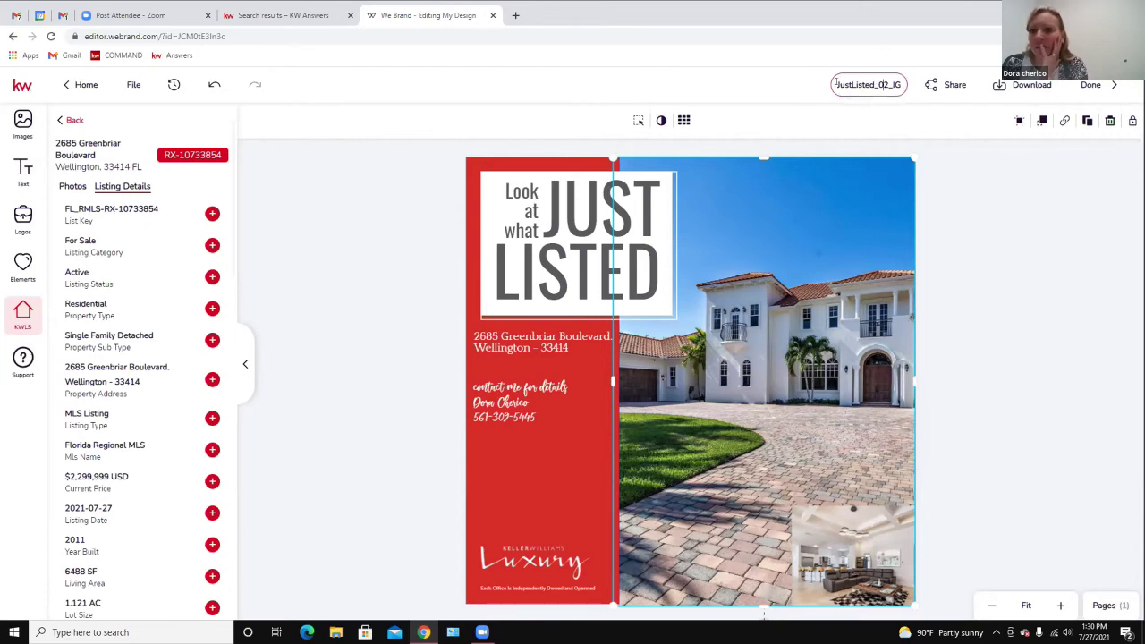
drag(837, 84, 900, 86)
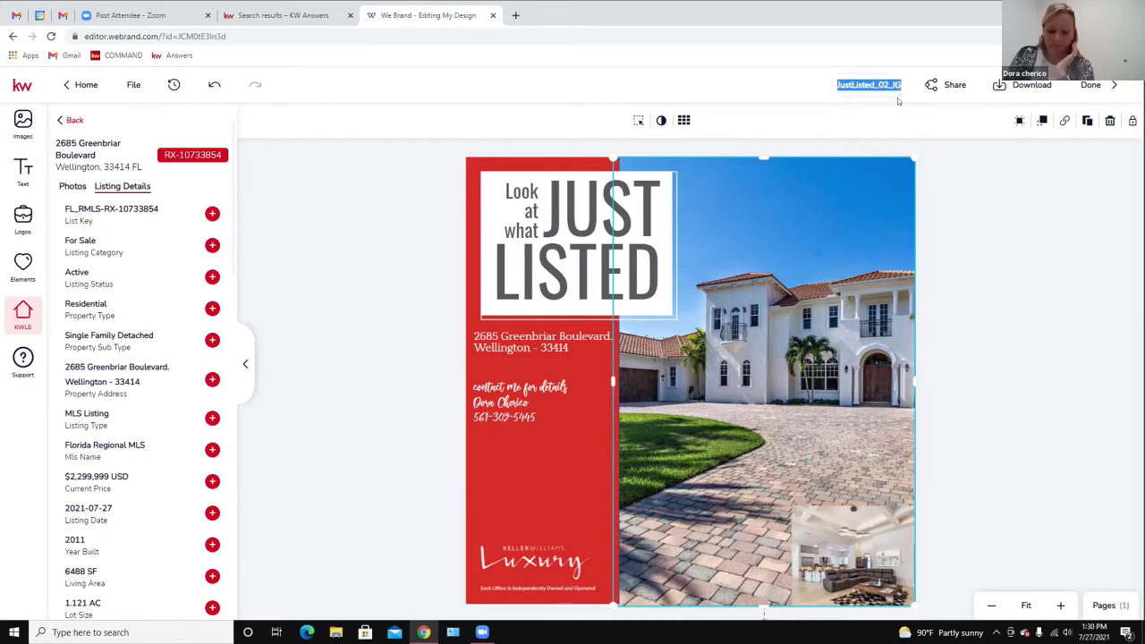
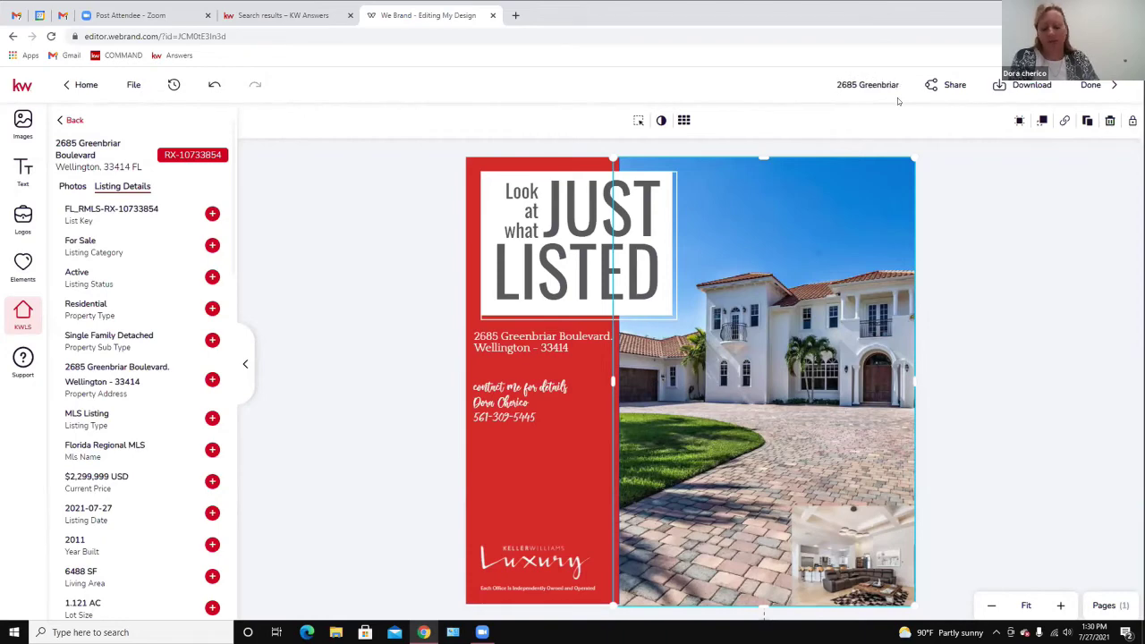
text( social)
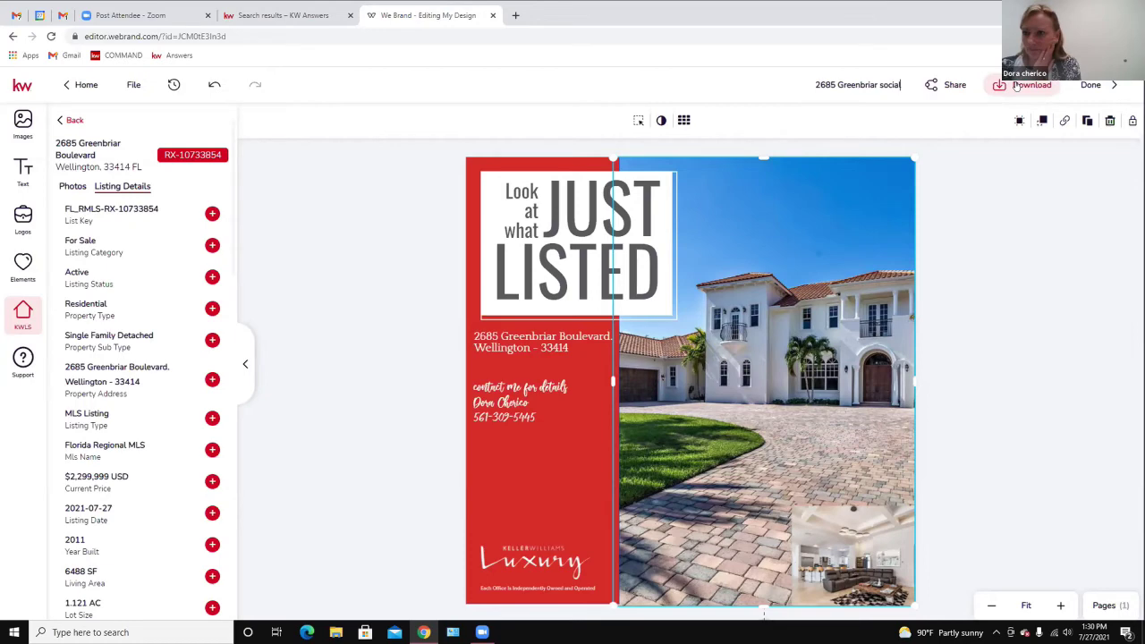
click(1016, 85)
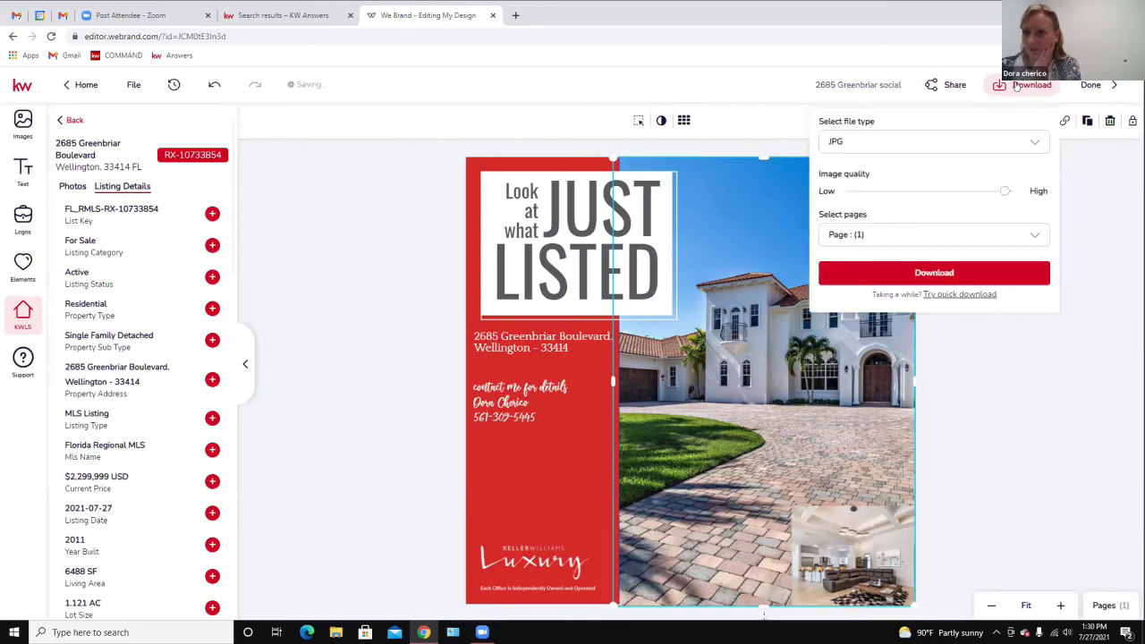
click(1000, 142)
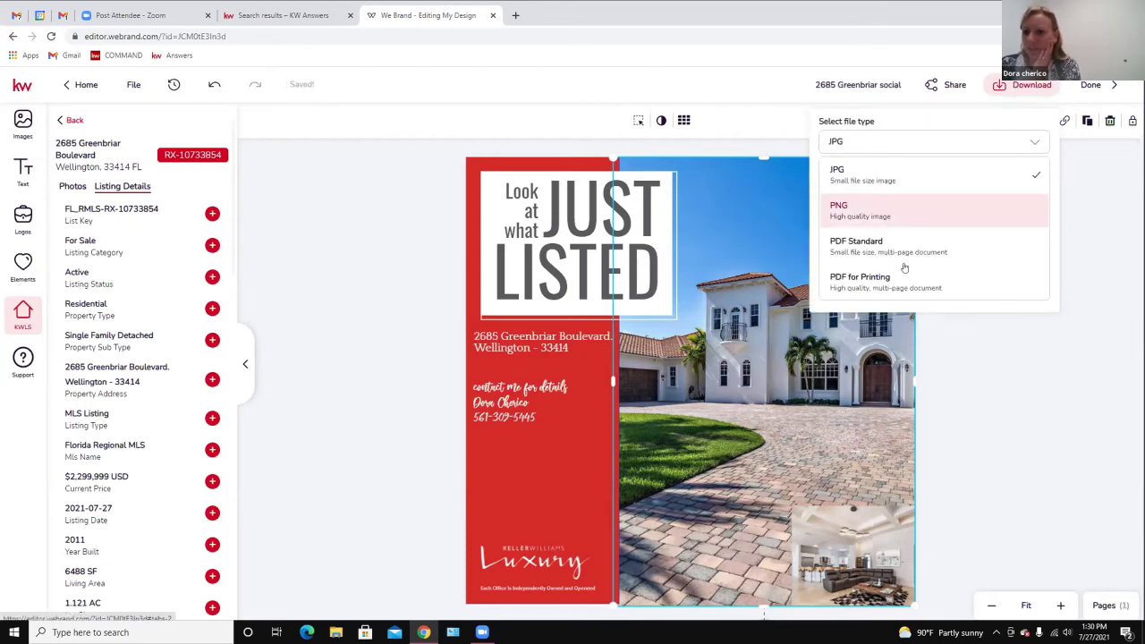
click(1005, 147)
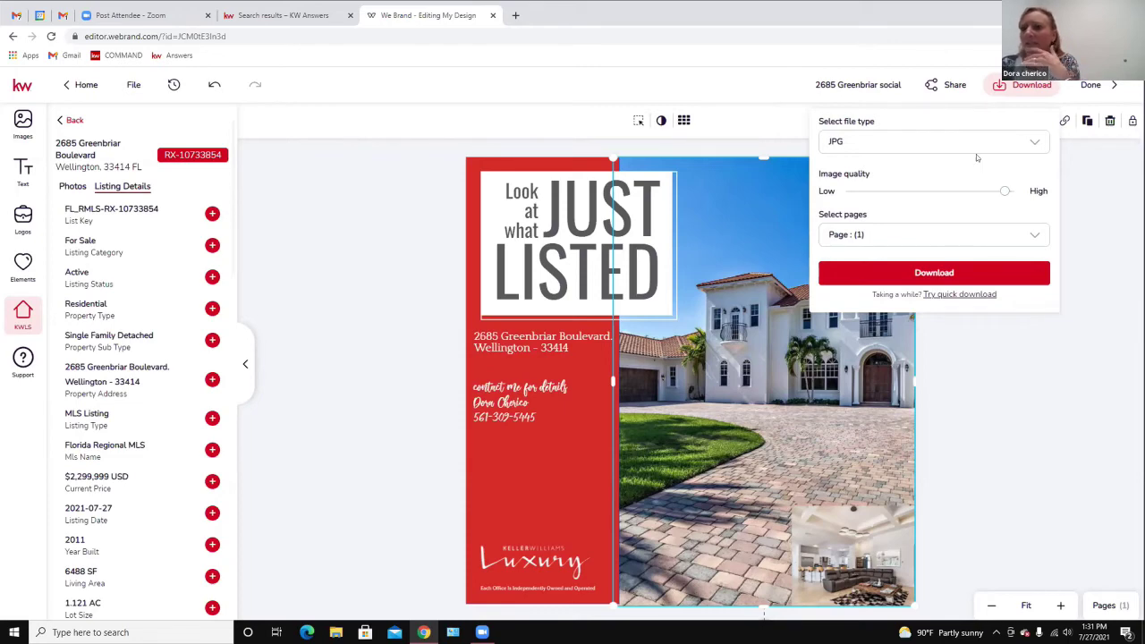
click(950, 86)
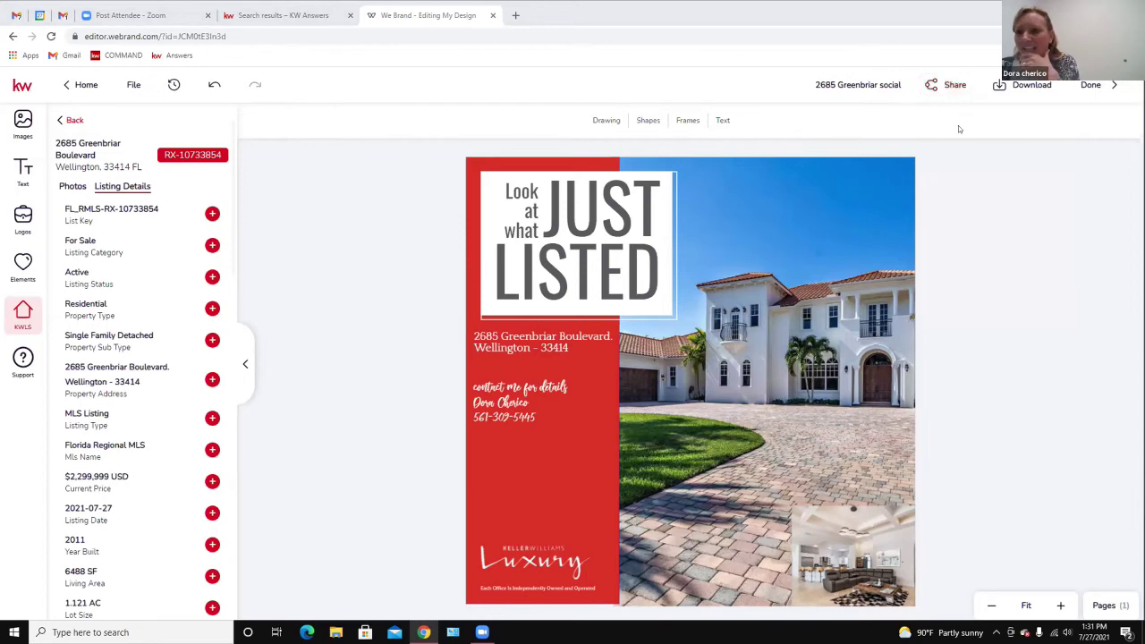
click(1029, 85)
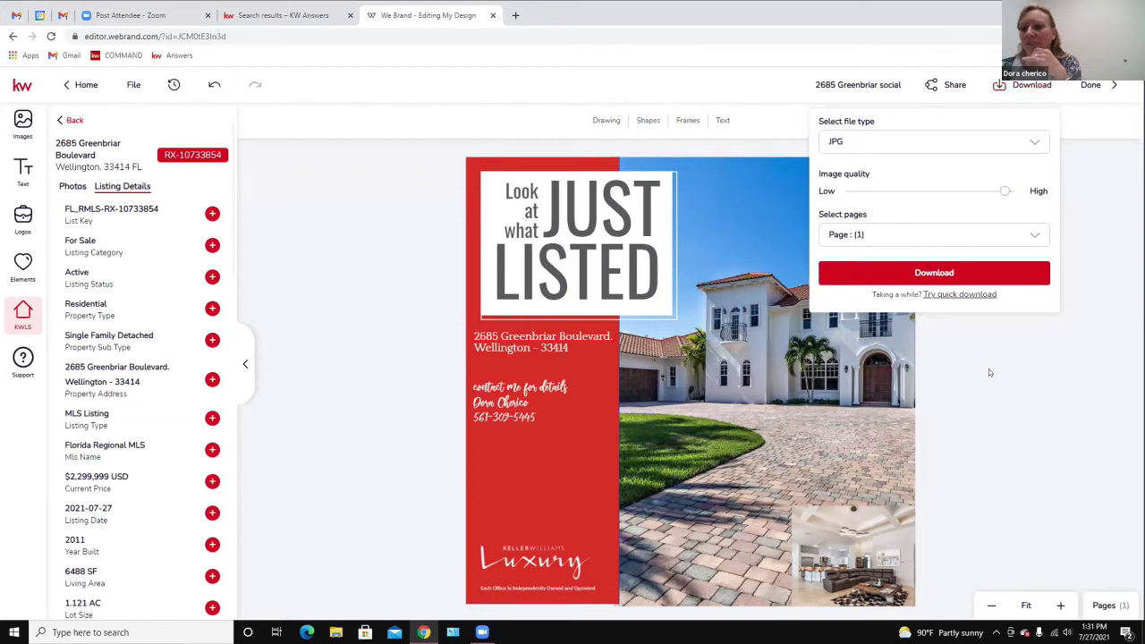
click(441, 136)
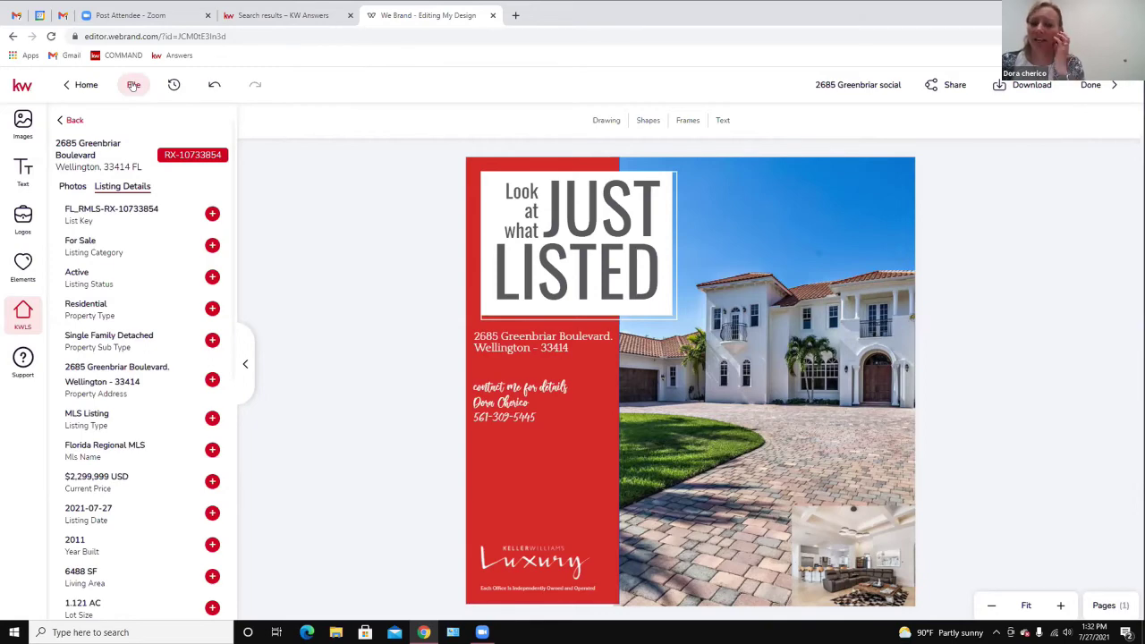
click(134, 85)
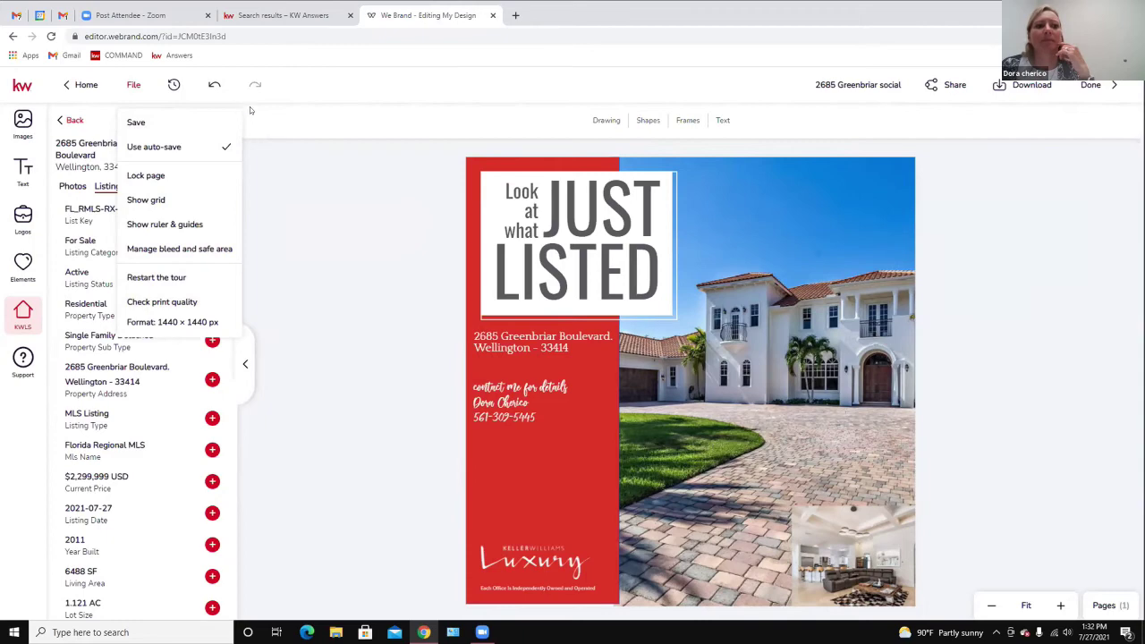
click(213, 85)
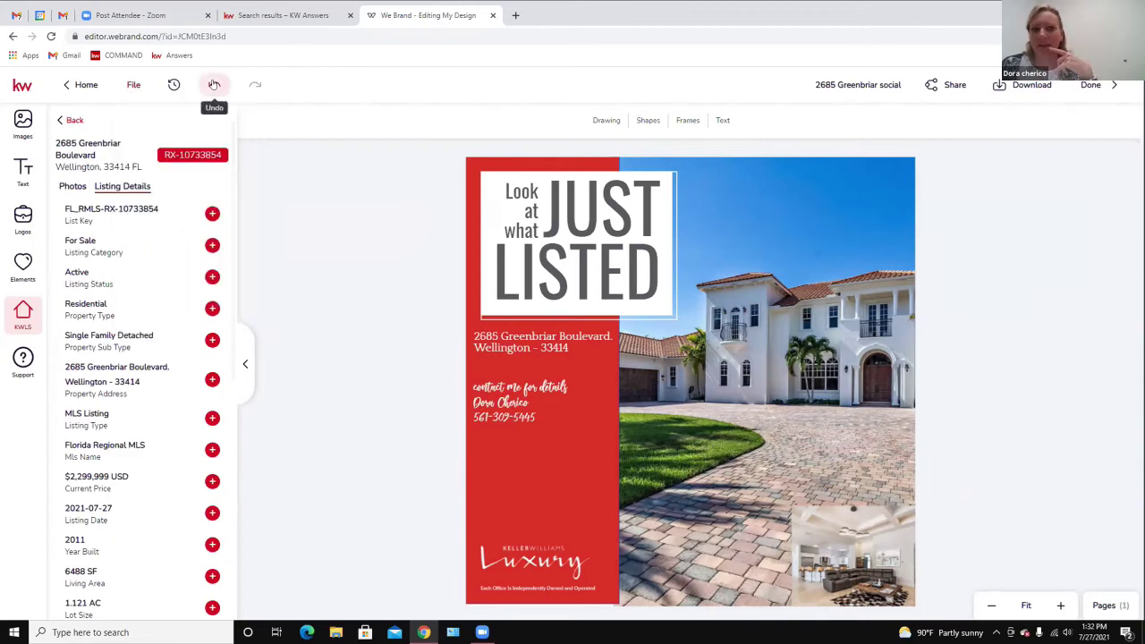
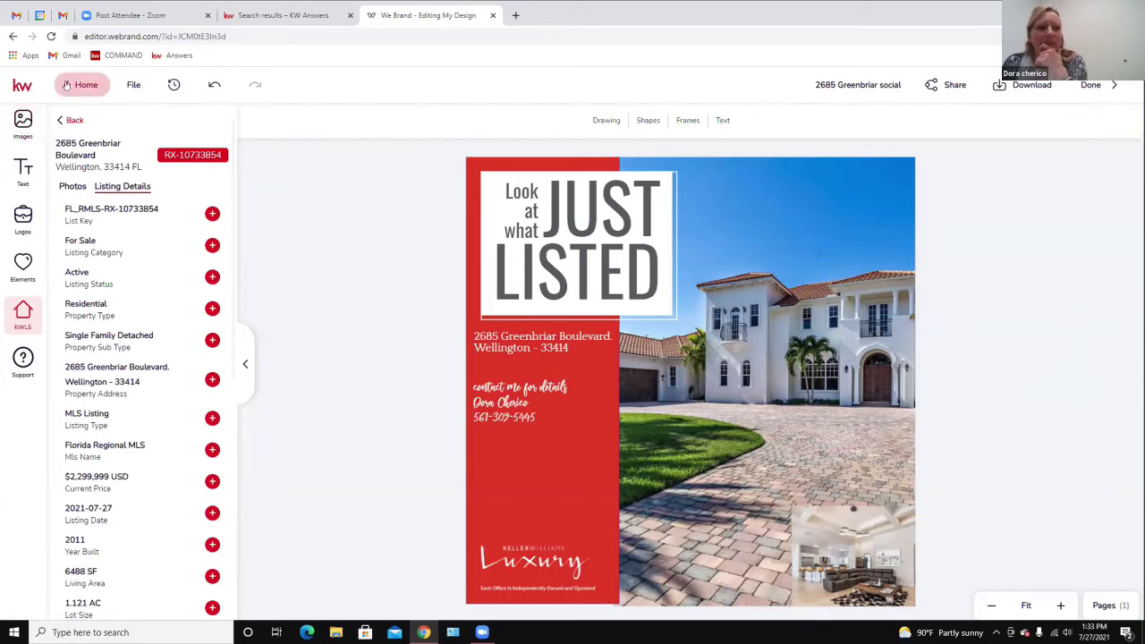
Close the listing design's editor without saving its changes.
click(67, 85)
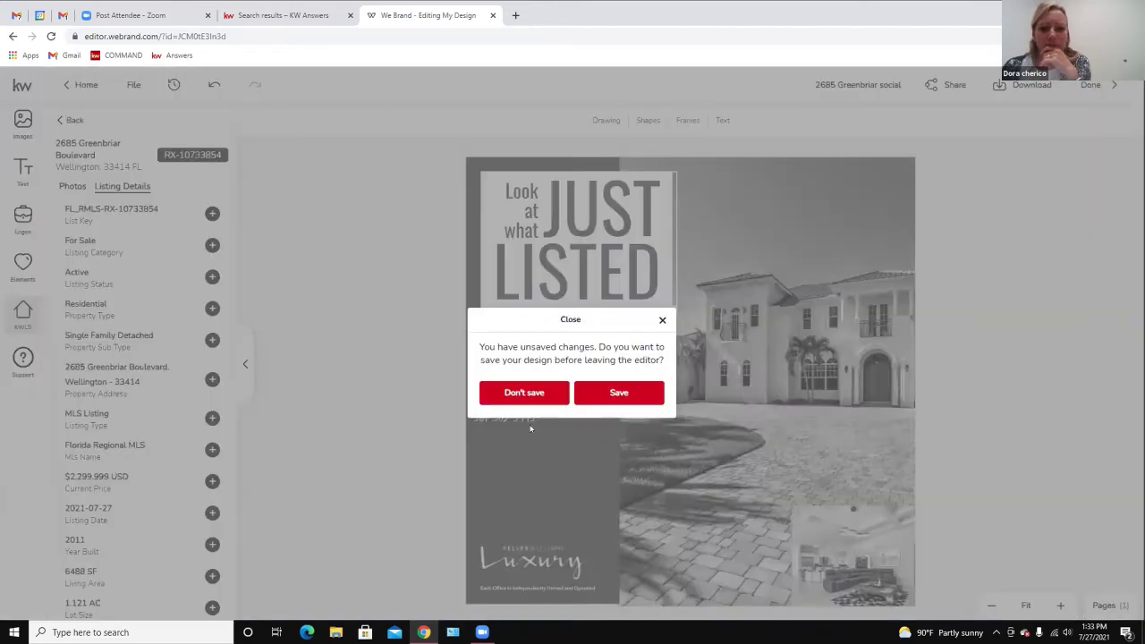
click(524, 393)
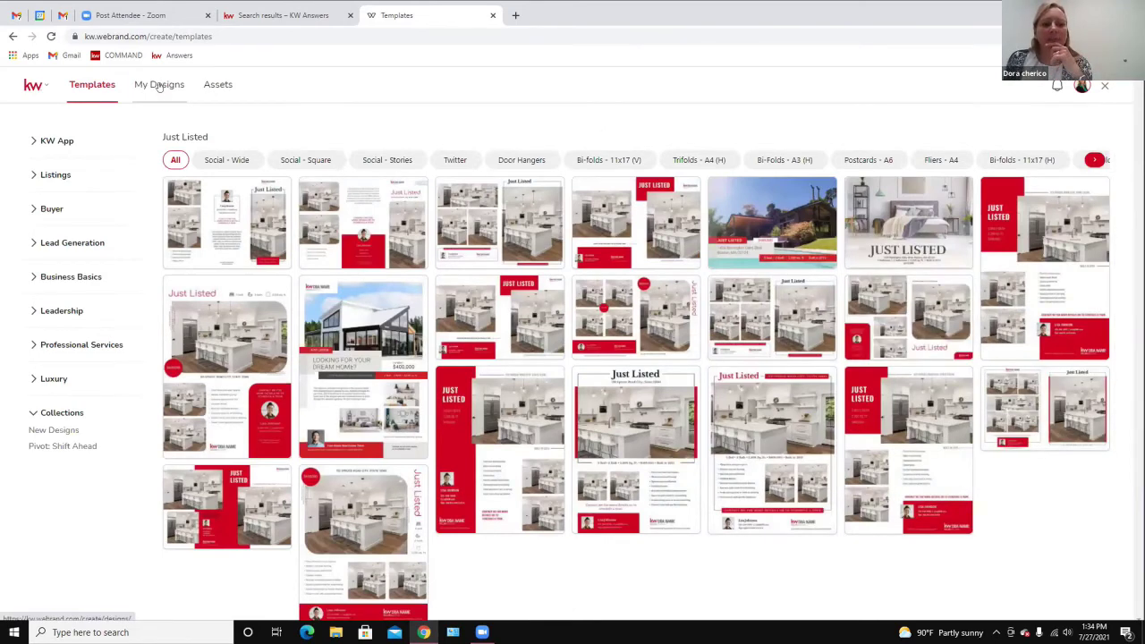
Open the Just Listed-FB folder in My Designs.
click(160, 85)
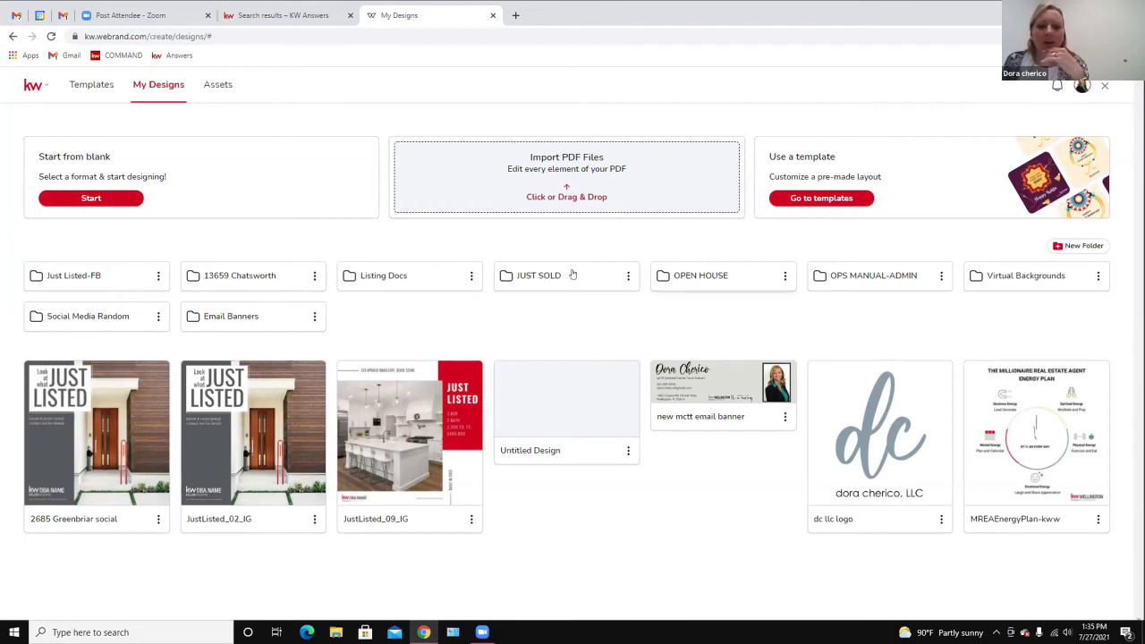
click(94, 275)
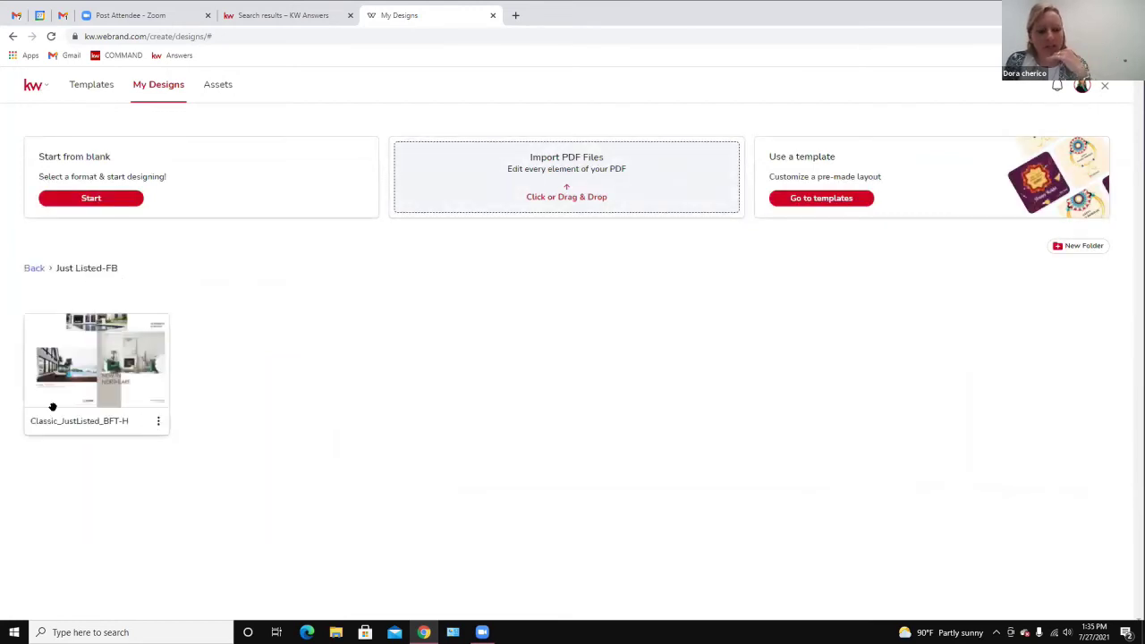
Duplicate Classic_JustListed_BFT-H, rename the copy to the listing's street address, and go back.
click(157, 422)
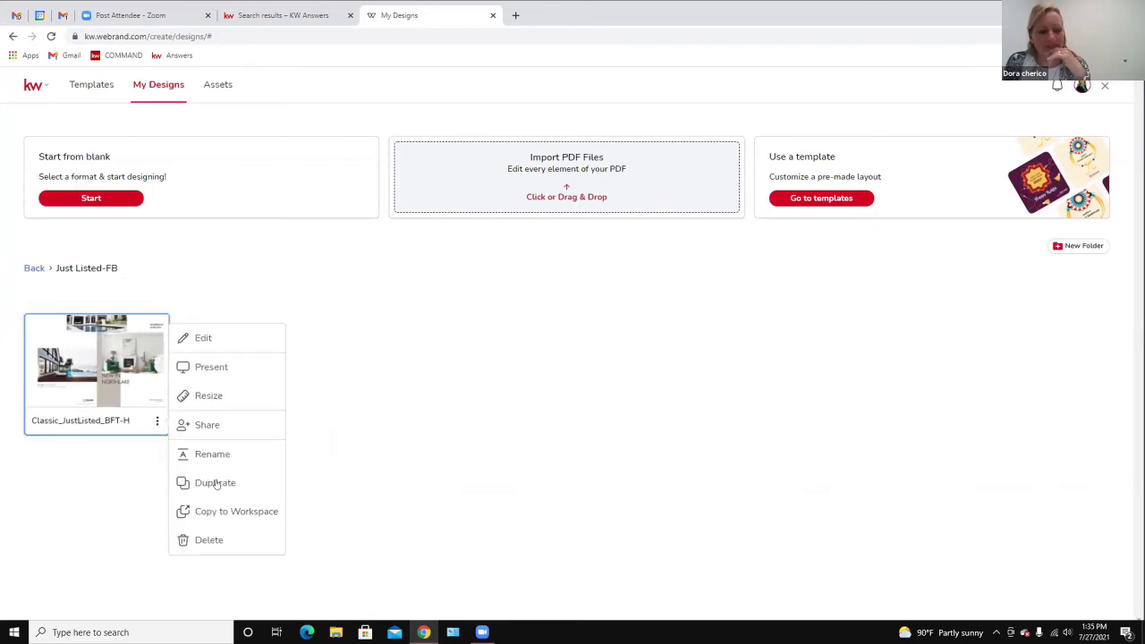
click(216, 483)
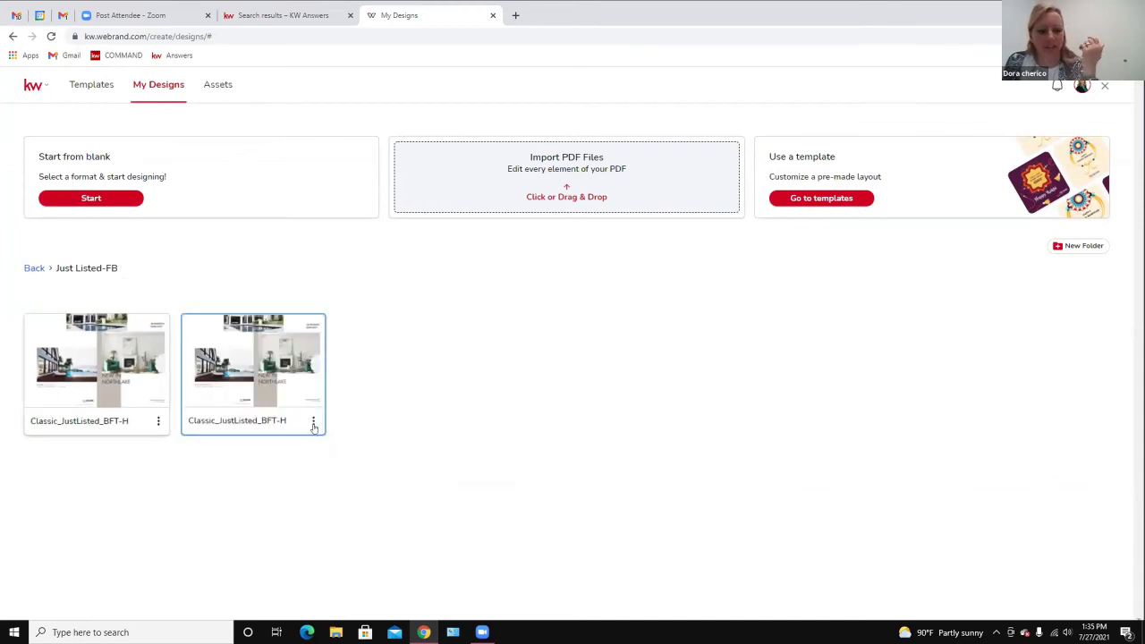
click(313, 421)
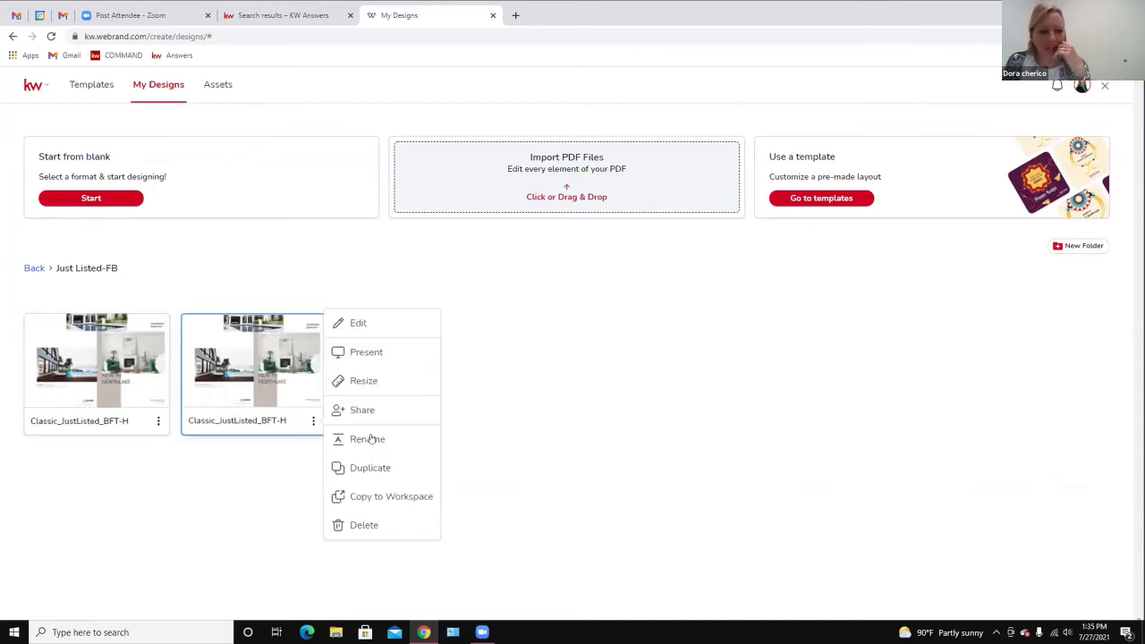
click(244, 425)
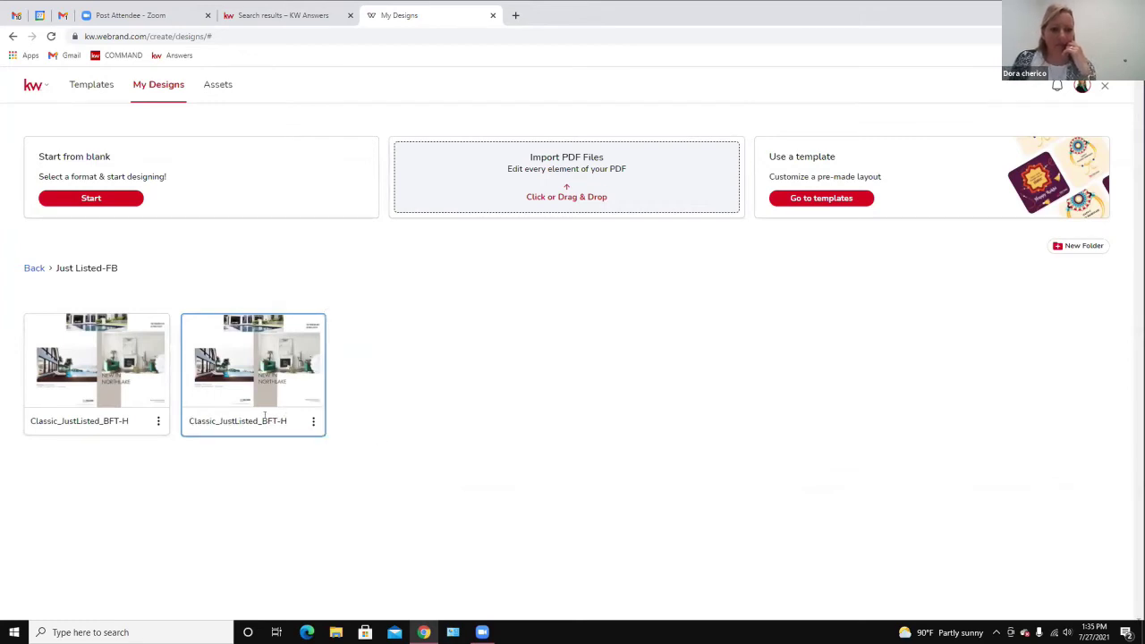
drag(205, 410, 256, 399)
key(BackSpace)
key(BackSpace)
key(BackSpace)
key(BackSpace)
key(BackSpace)
key(BackSpace)
key(BackSpace)
key(BackSpace)
key(BackSpace)
key(BackSpace)
key(BackSpace)
key(BackSpace)
key(BackSpace)
key(BackSpace)
key(BackSpace)
key(BackSpace)
key(BackSpace)
key(BackSpace)
key(BackSpace)
key(BackSpace)
key(BackSpace)
key(BackSpace)
key(BackSpace)
key(Delete)
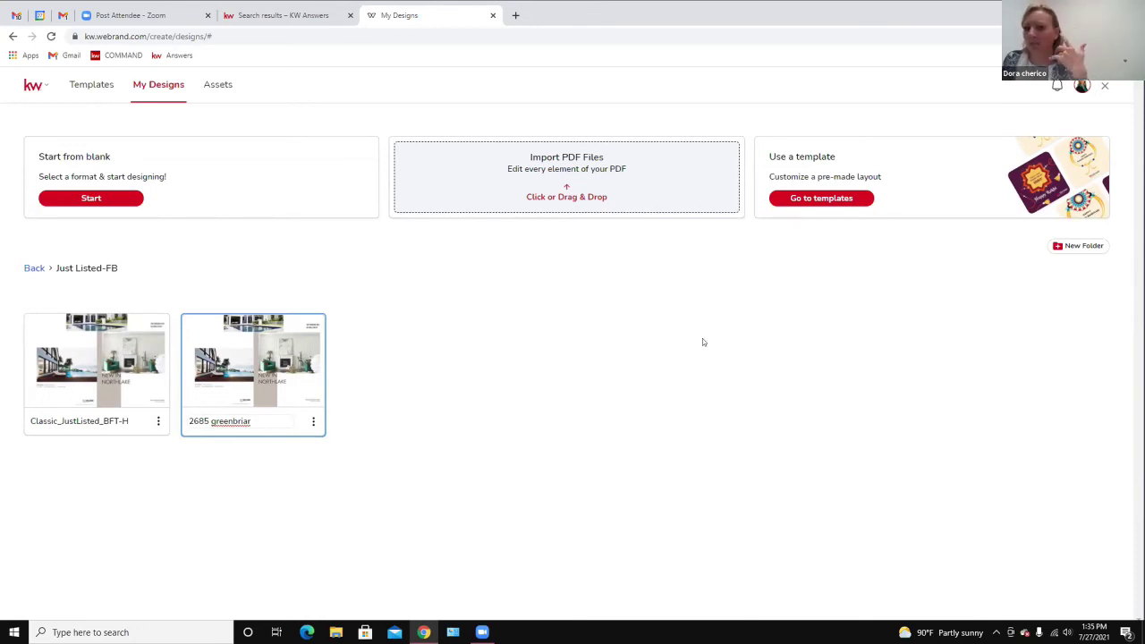
click(26, 268)
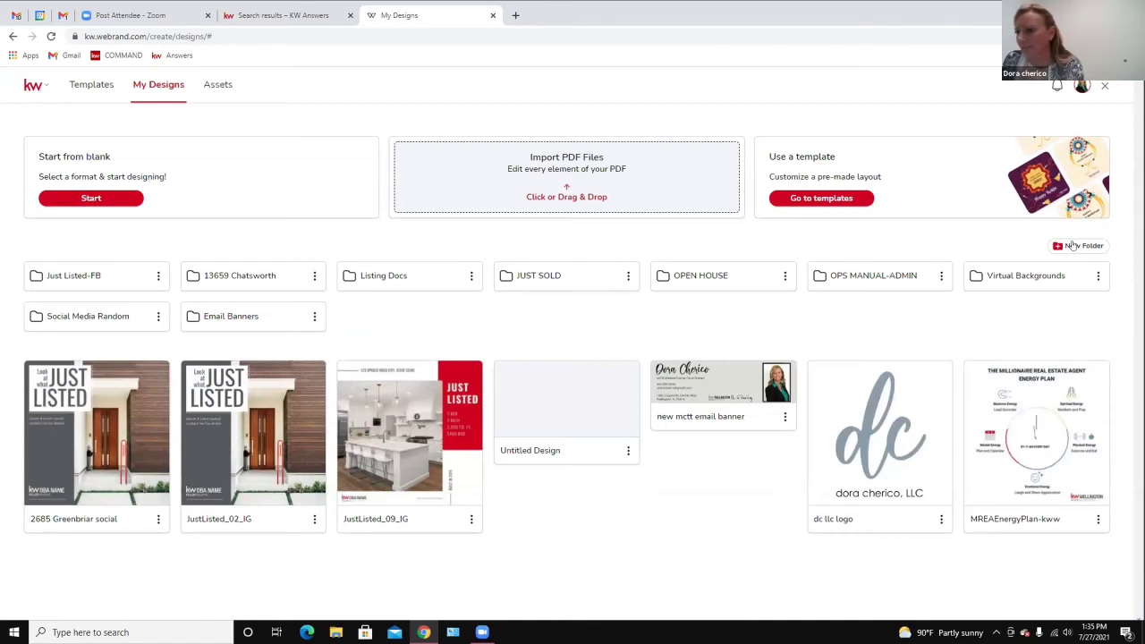
Create a folder named 'test' and move the Untitled Design into it.
click(1072, 245)
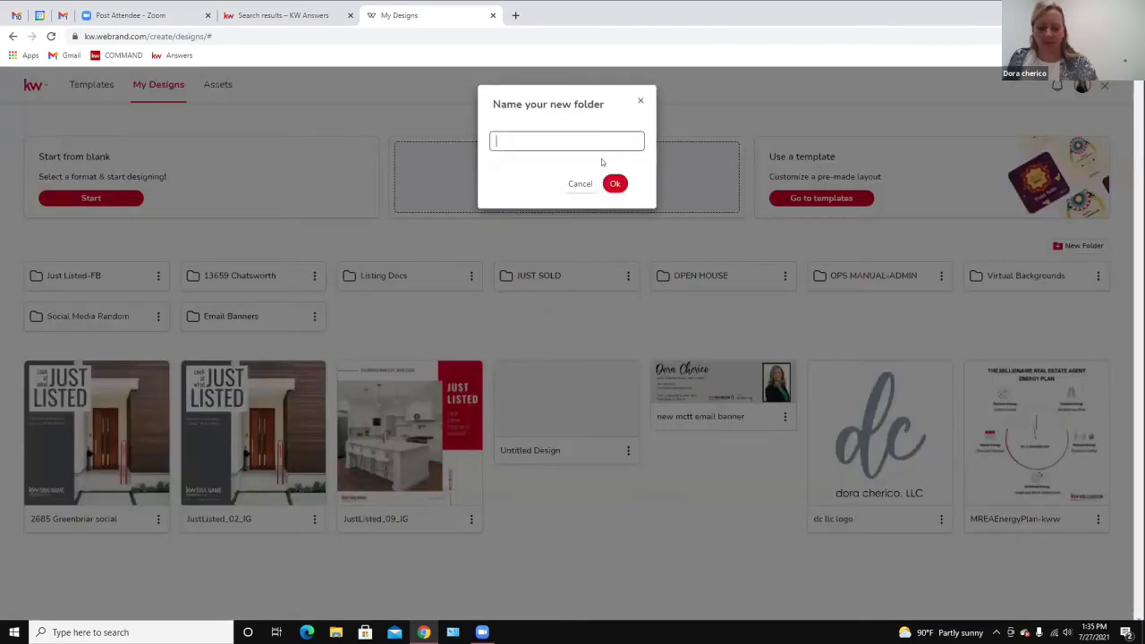
text(test)
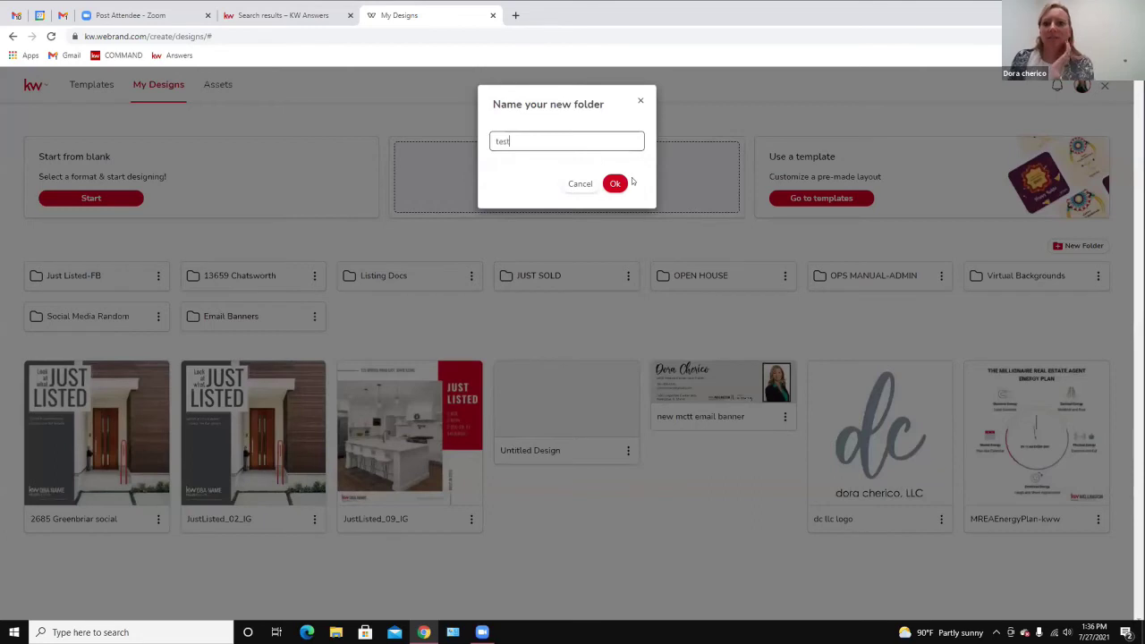
key(Return)
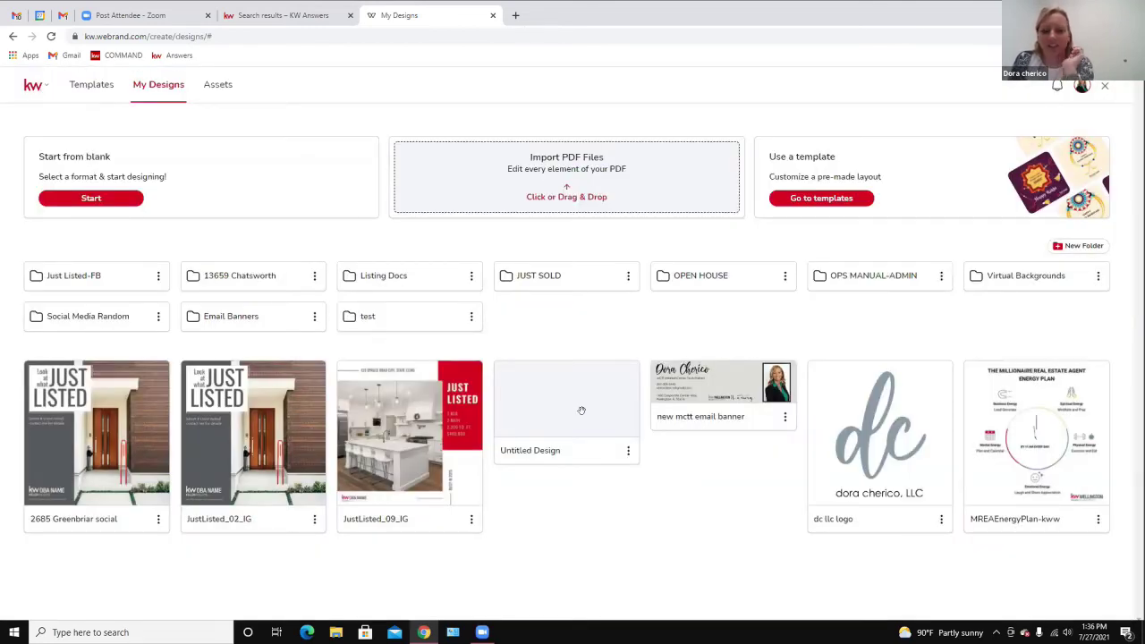
drag(494, 351, 414, 310)
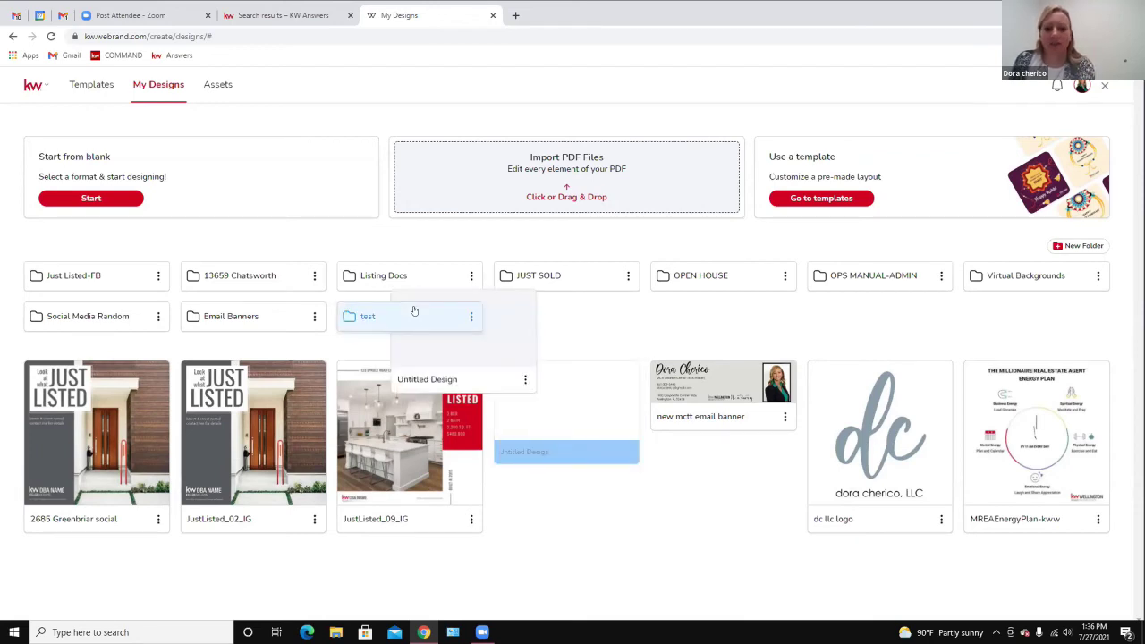
drag(414, 311, 415, 311)
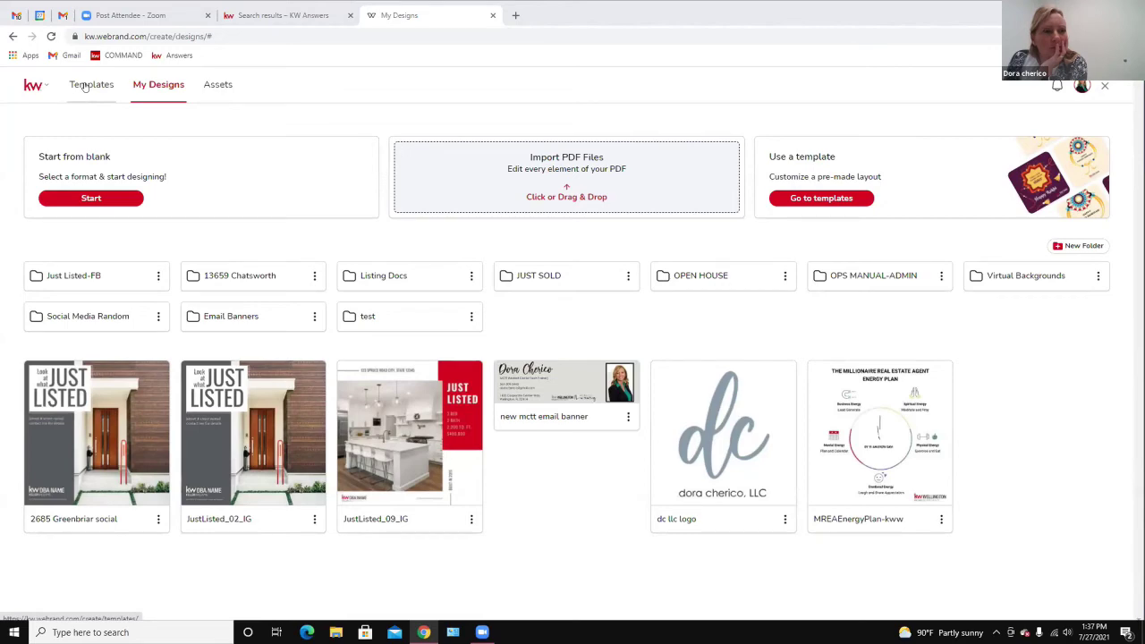
In Templates, browse the categories and open Lead Generation's Personally-Branded Zine templates.
click(85, 86)
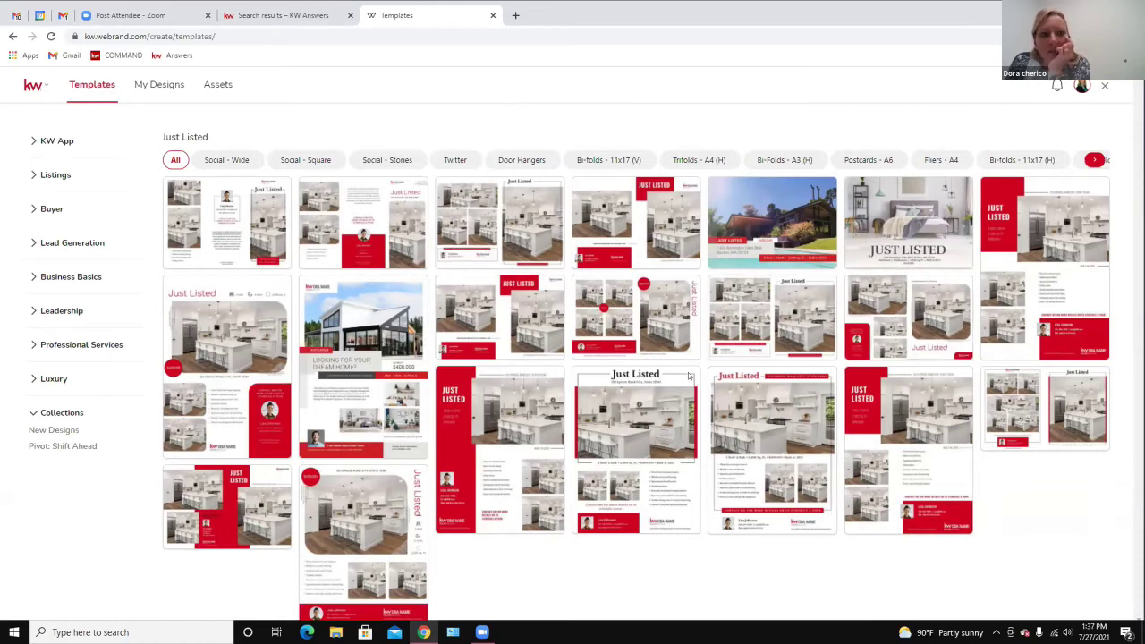
mouse_move(688, 262)
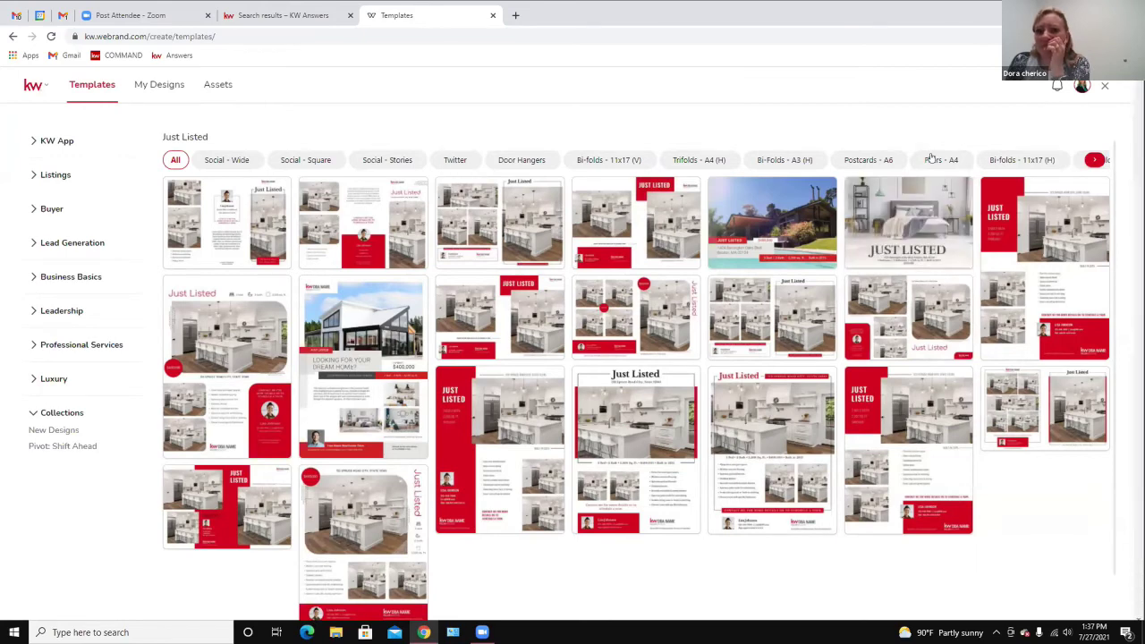
click(1095, 161)
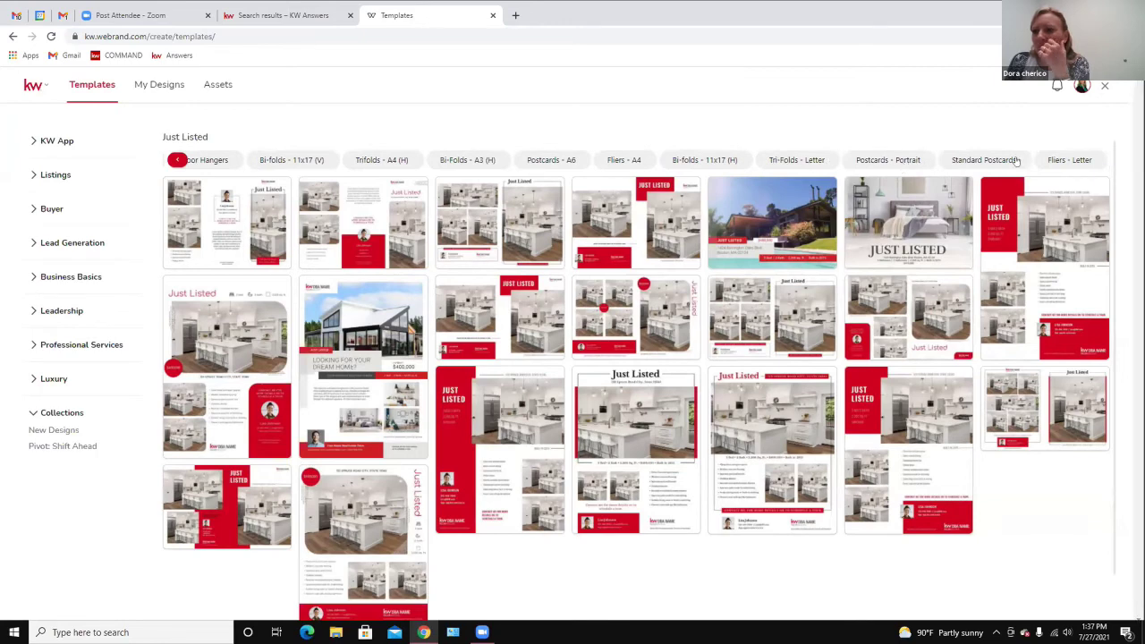
click(33, 345)
click(29, 315)
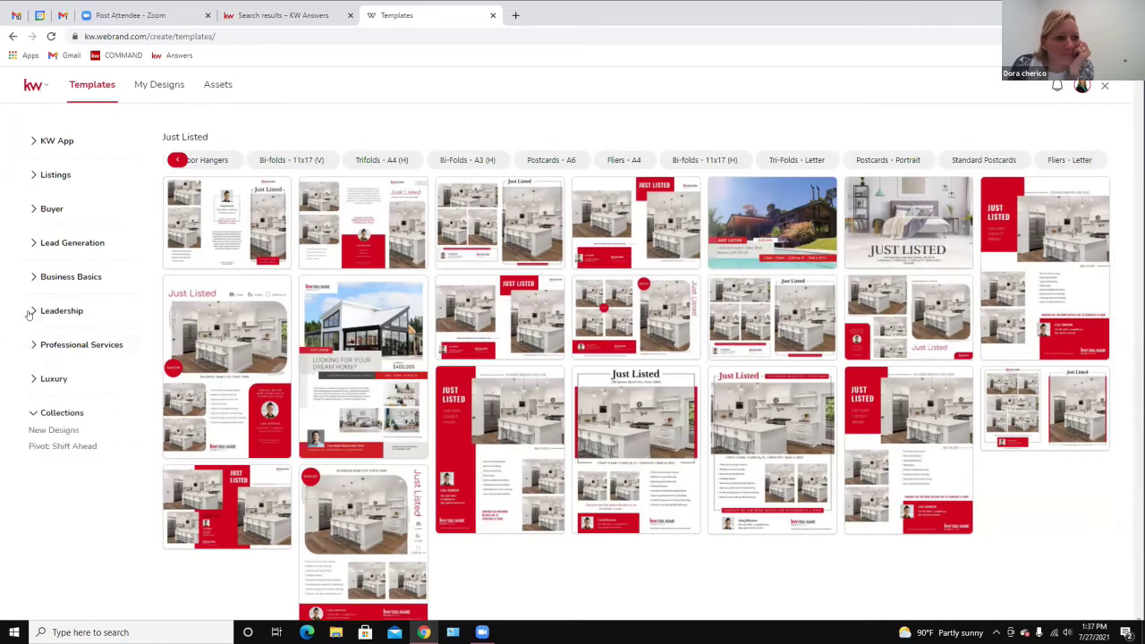
click(30, 312)
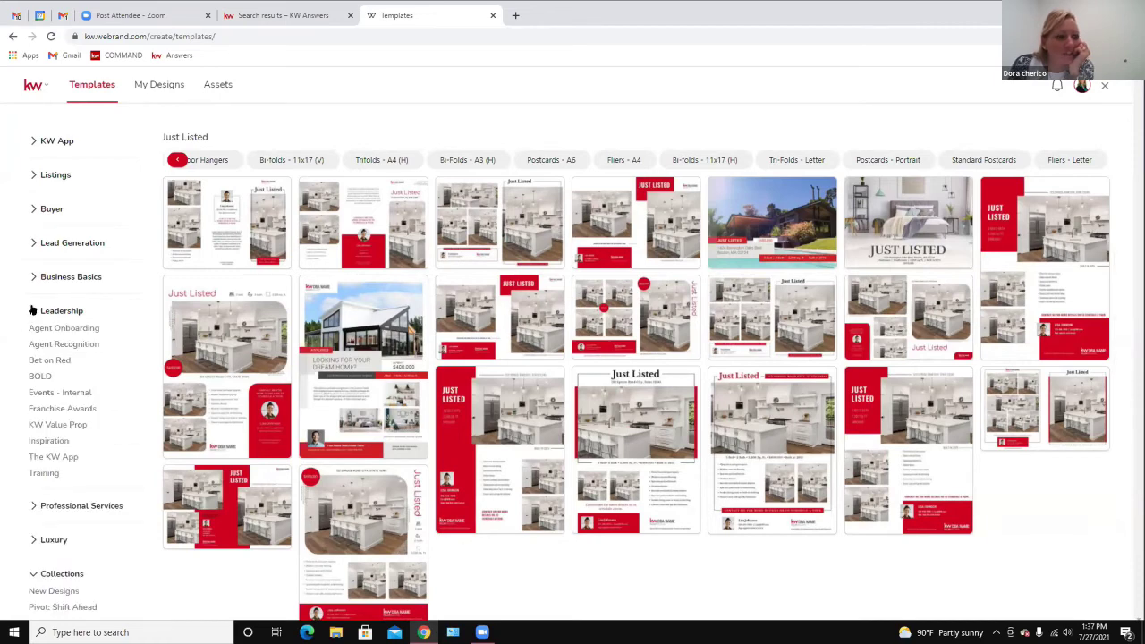
click(33, 310)
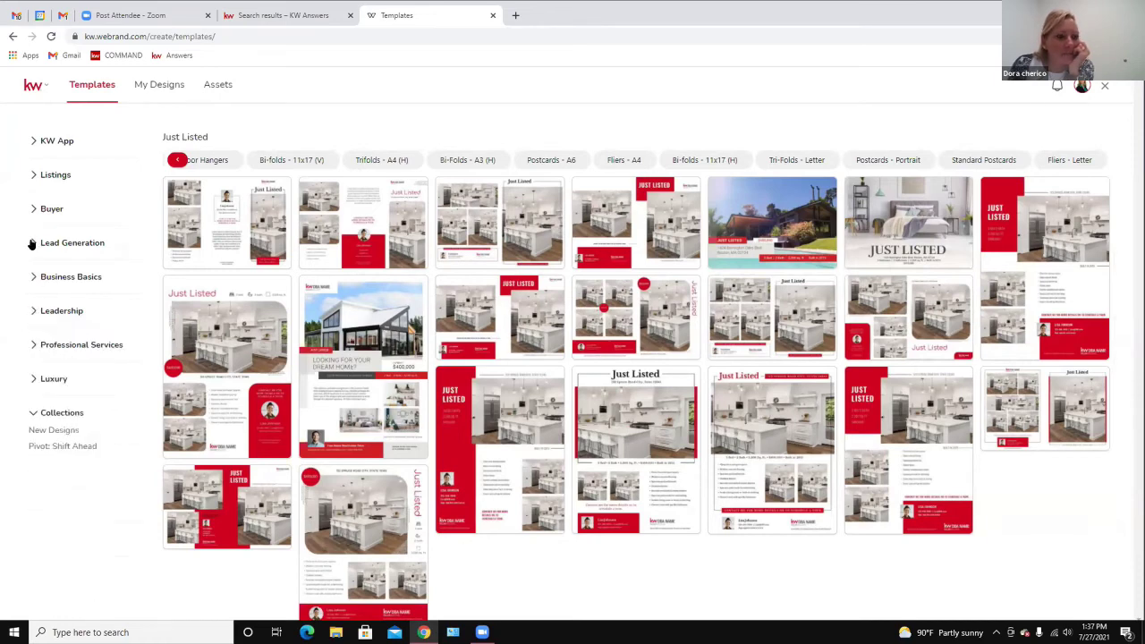
click(31, 243)
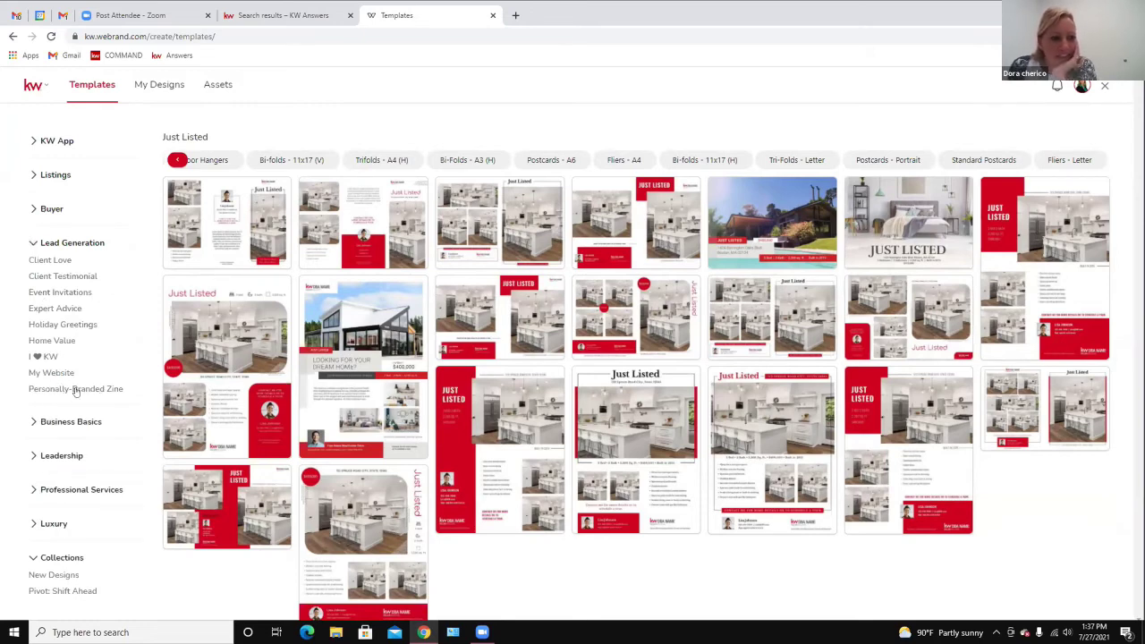
click(79, 389)
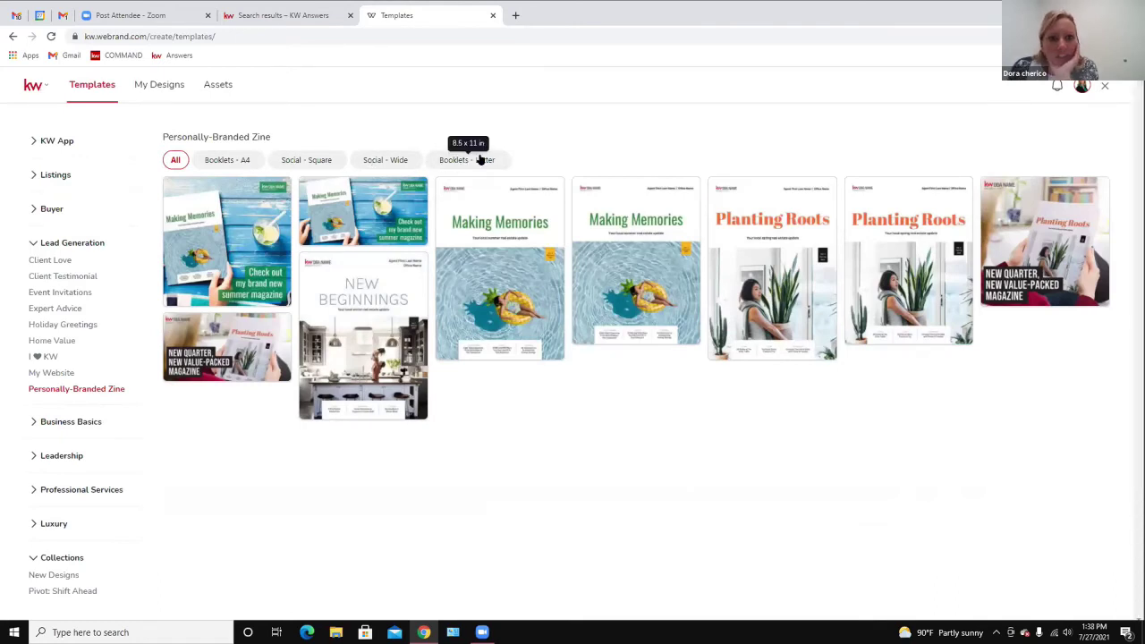
Filter the Personally-Branded Zine templates to Booklets - Letter, after briefly checking Listing Presentation.
click(480, 159)
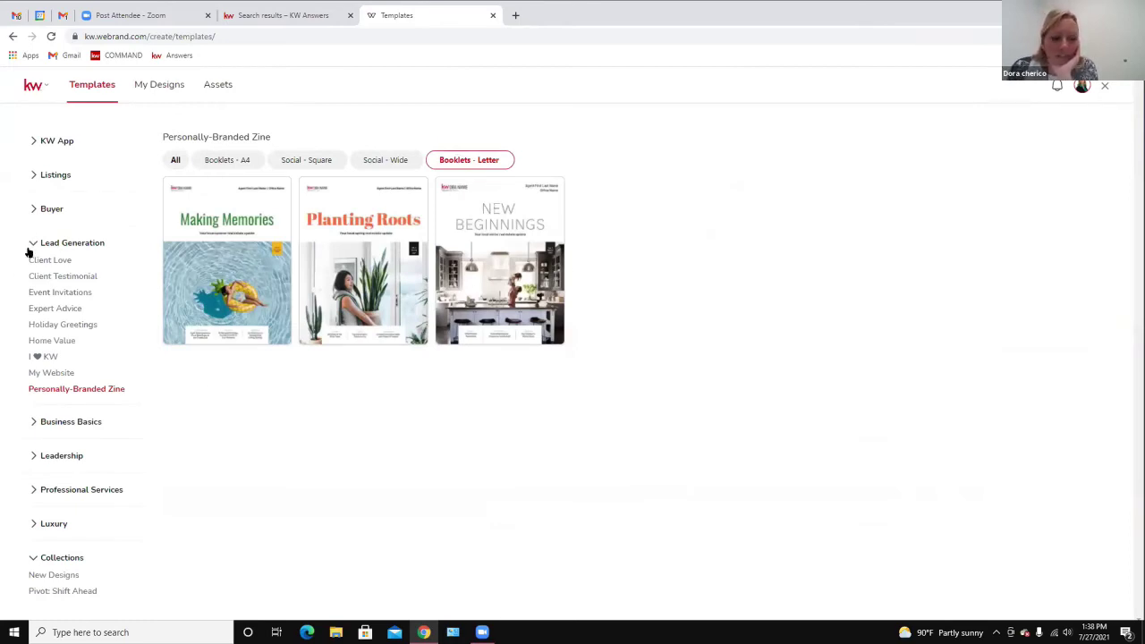
click(32, 424)
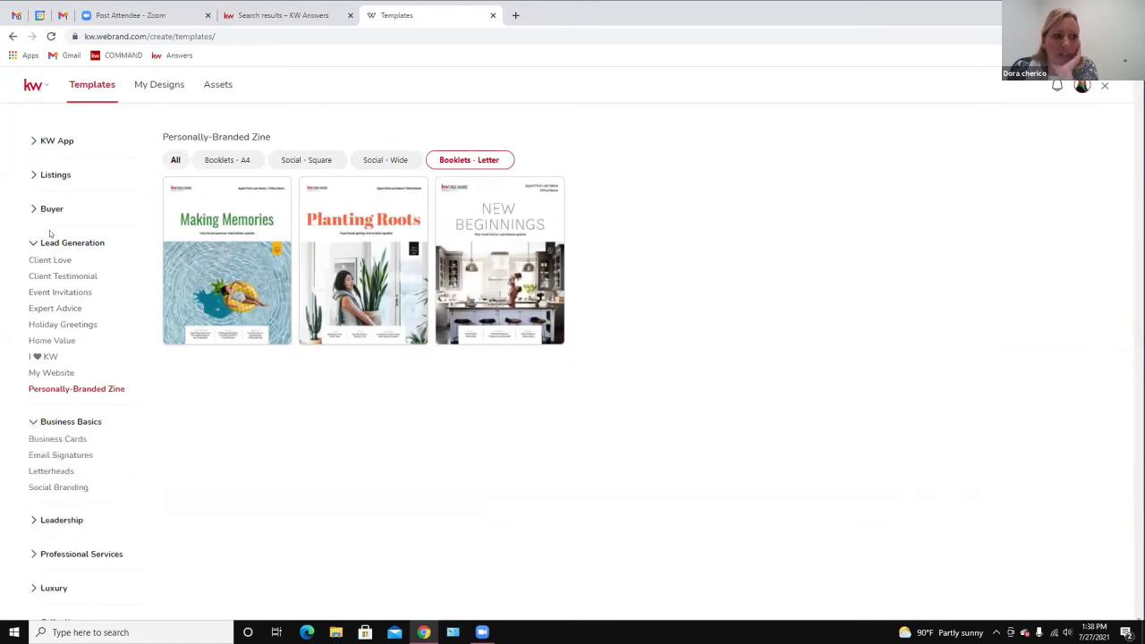
click(31, 171)
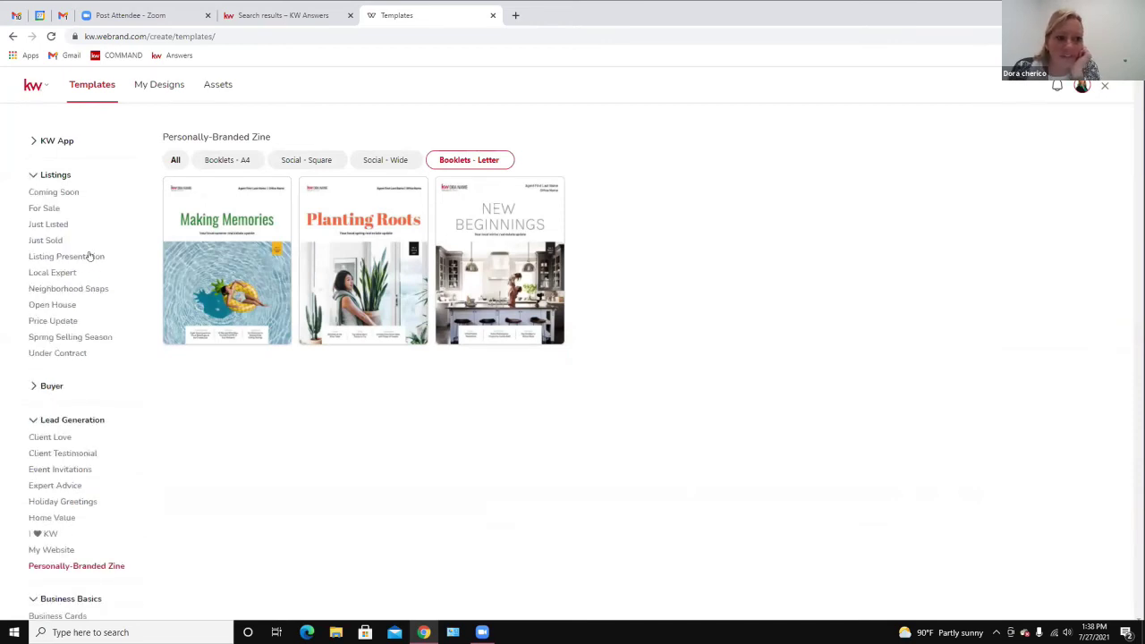
click(85, 257)
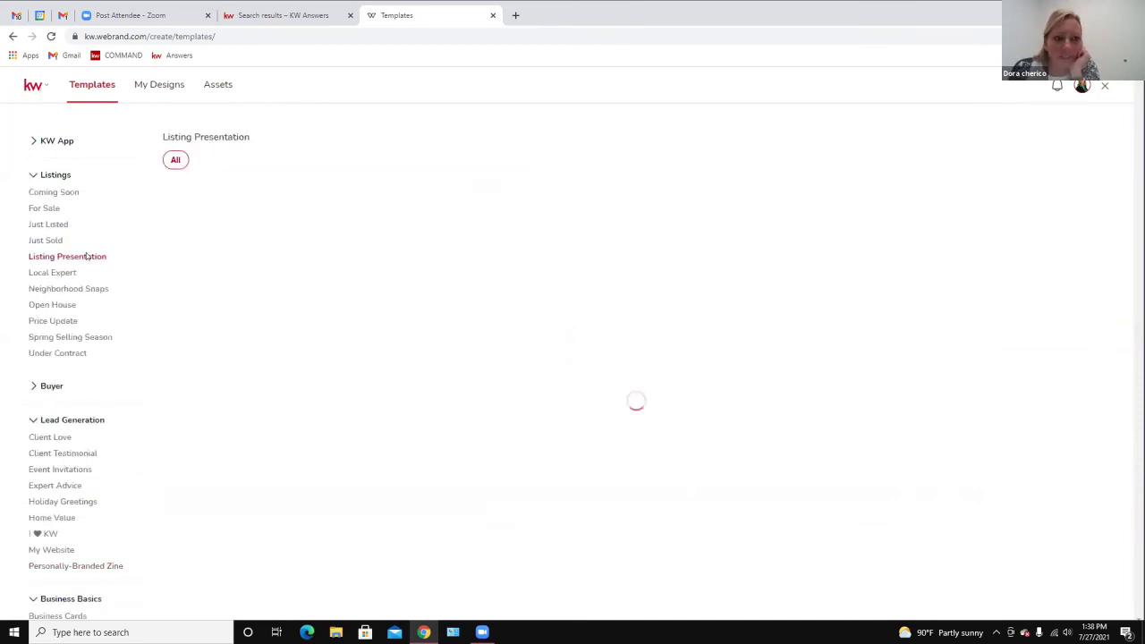
click(70, 566)
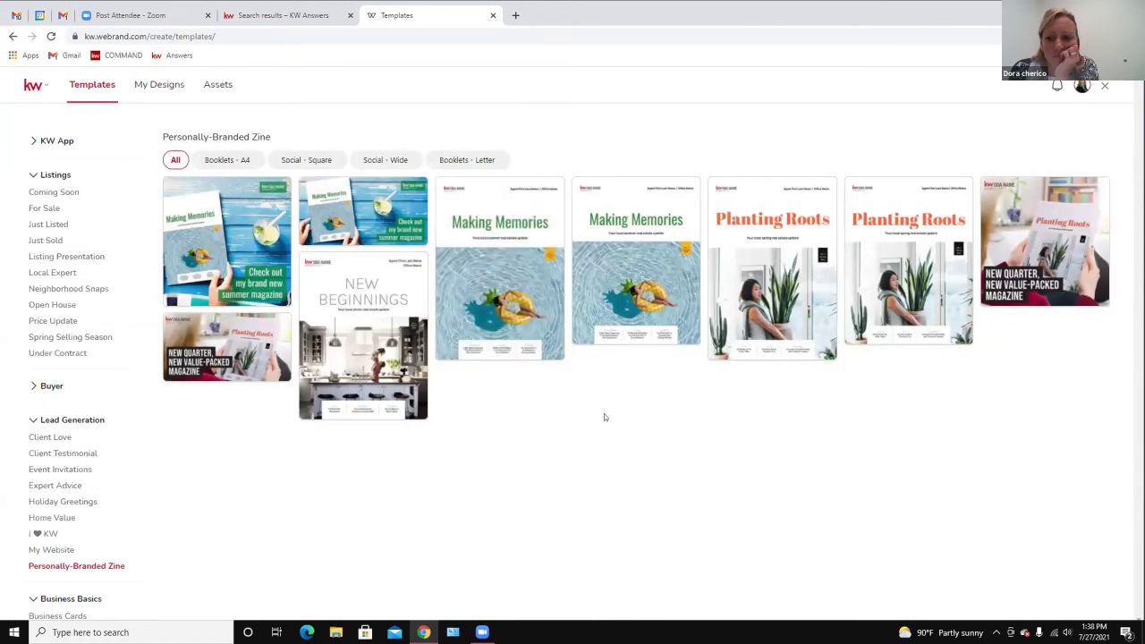
click(463, 158)
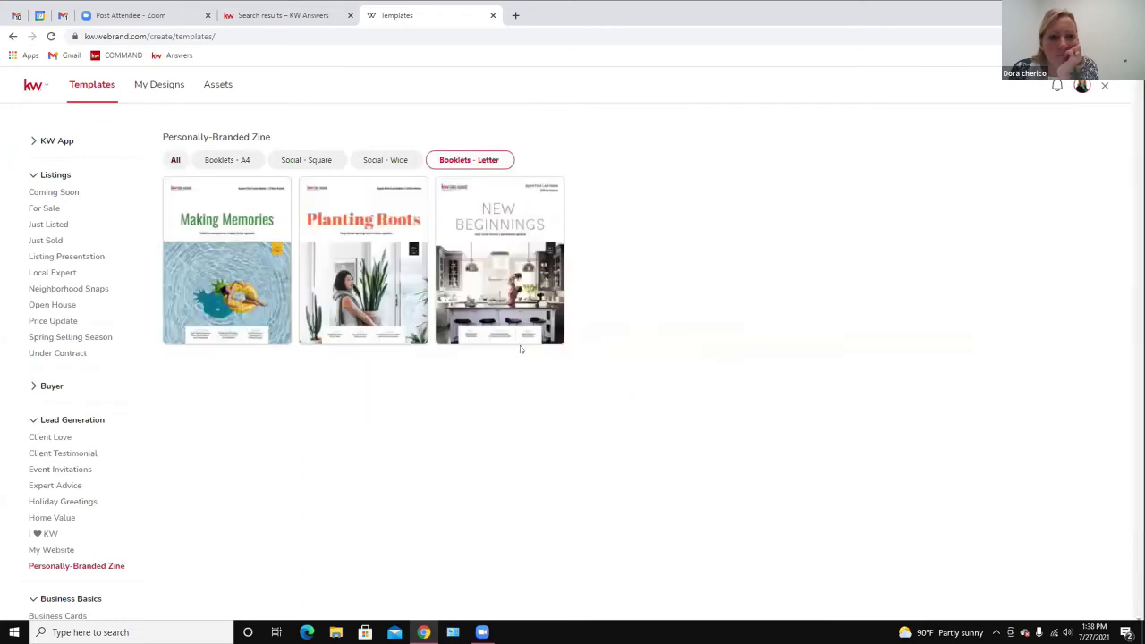
mouse_move(241, 238)
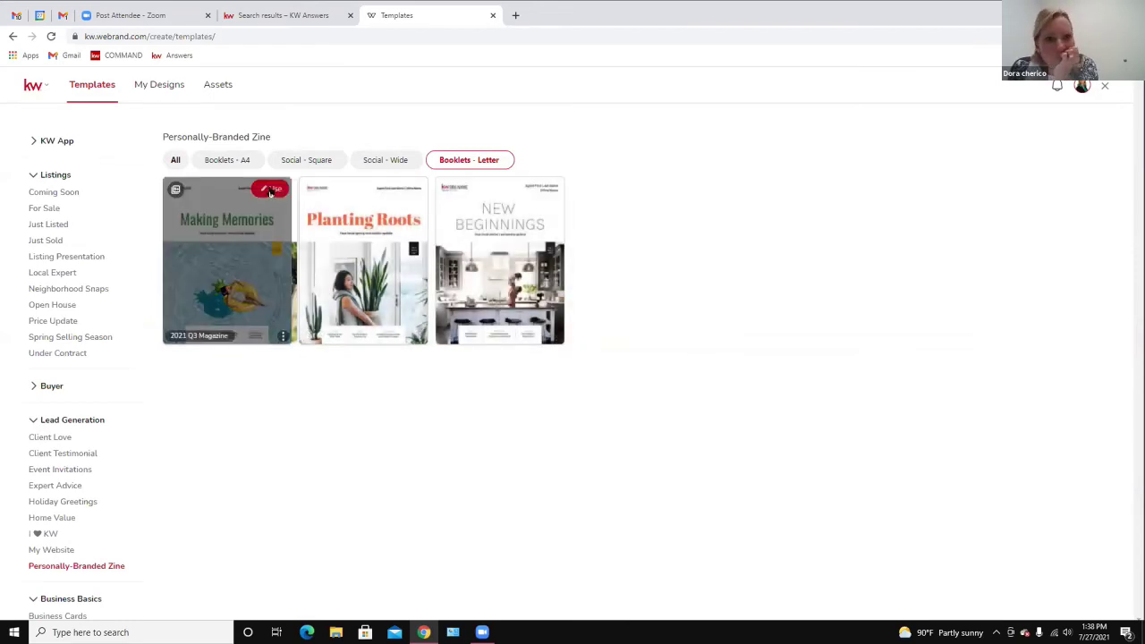
Start a new design from Making Memories and apply its cover page.
click(270, 190)
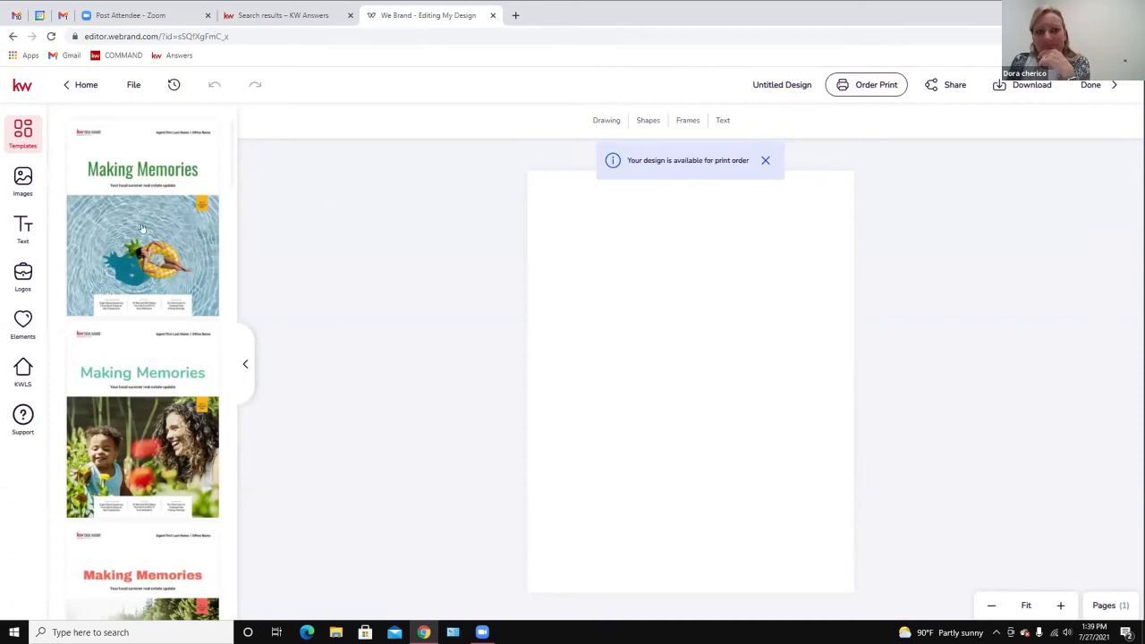
click(113, 177)
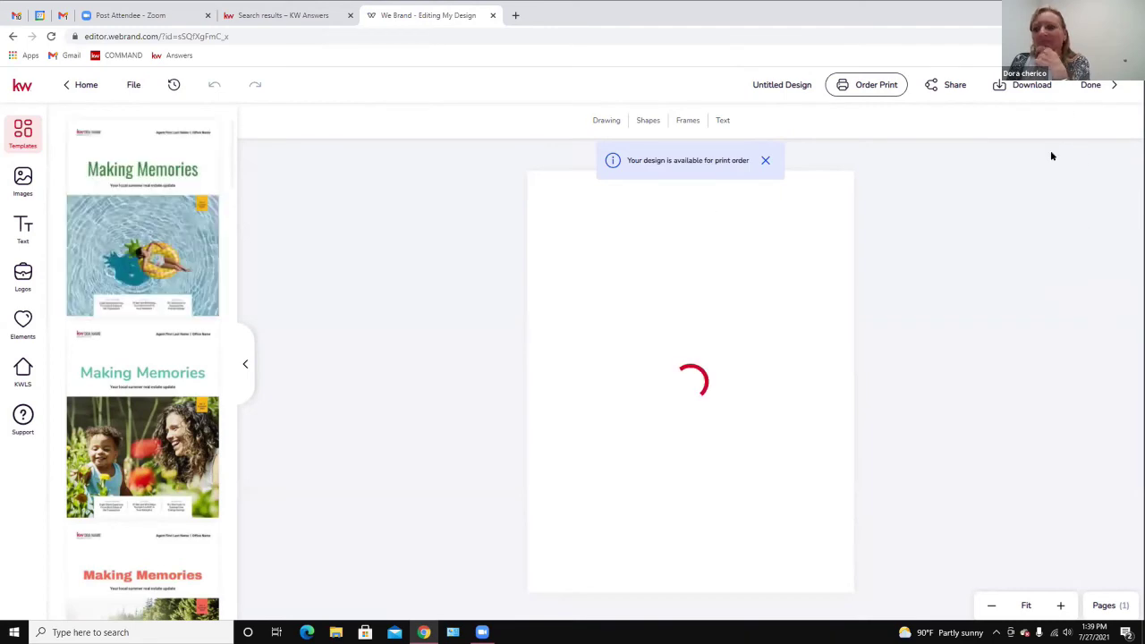
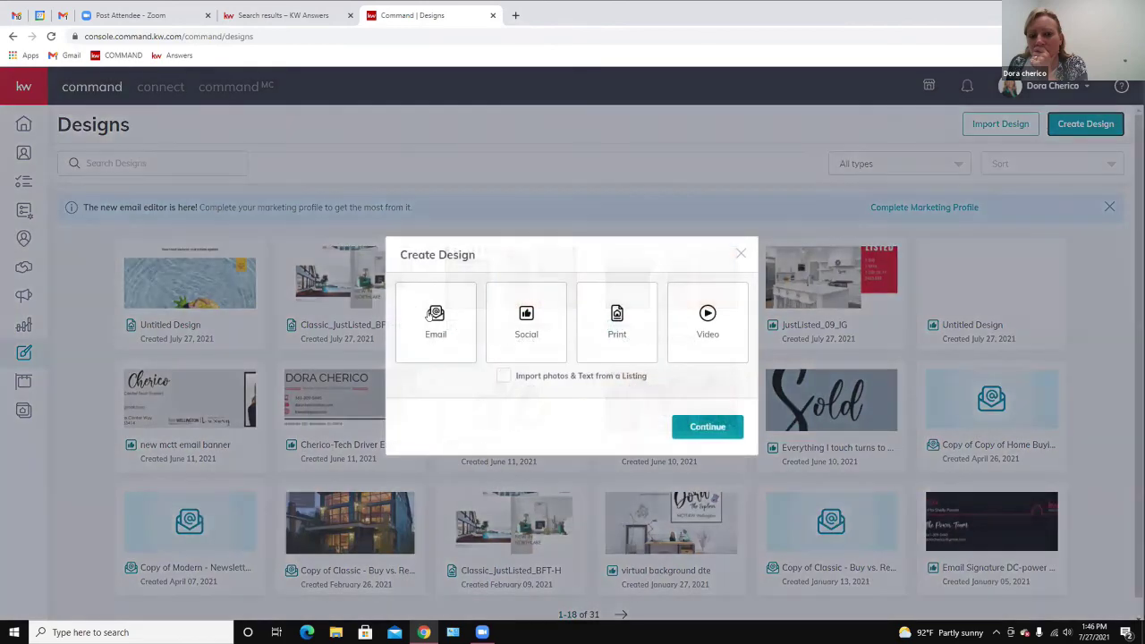
Choose Email as the design type in the Create Design dialog.
click(436, 315)
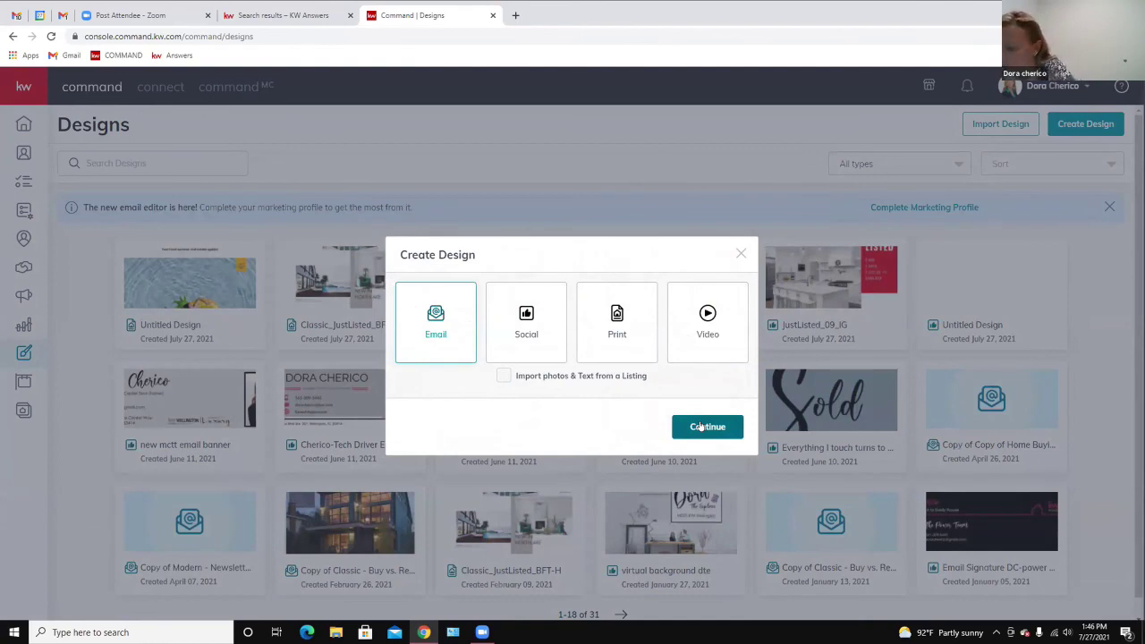
Continue to Select Template and switch to My Design Templates to list the four saved email templates.
click(710, 425)
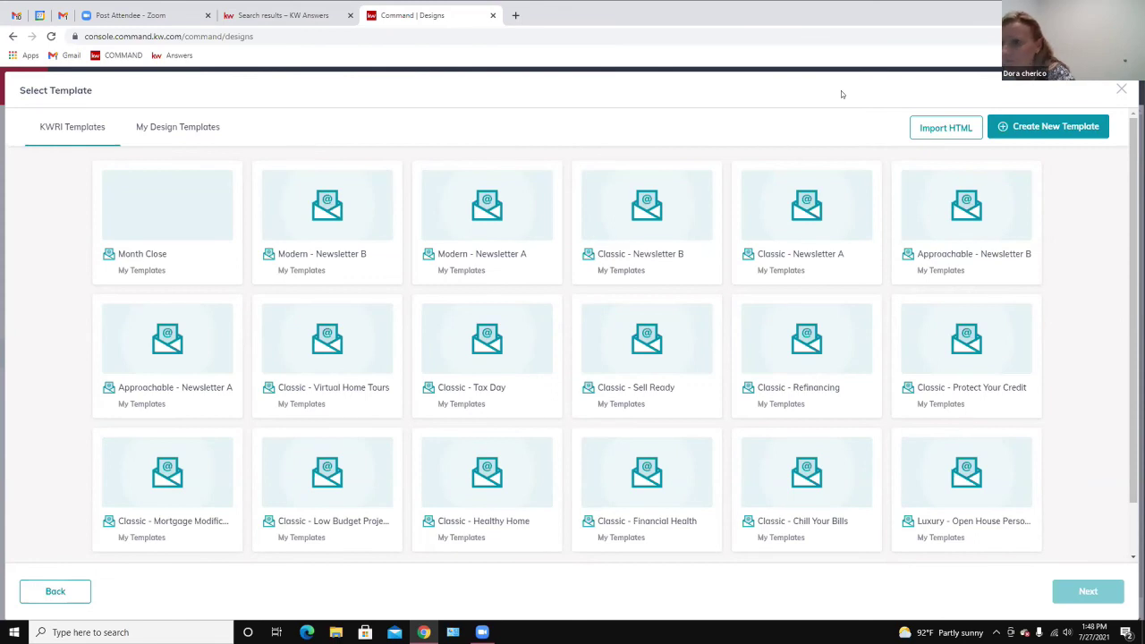
click(164, 126)
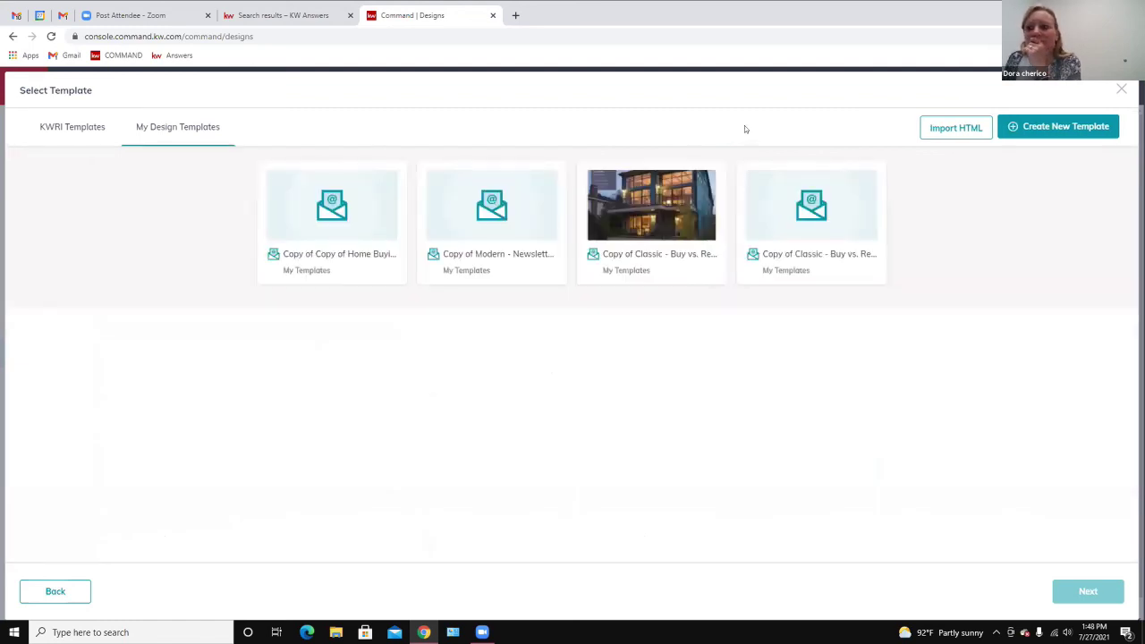
Close the Select Template picker to return to the Designs library of 31 saved designs.
click(1121, 90)
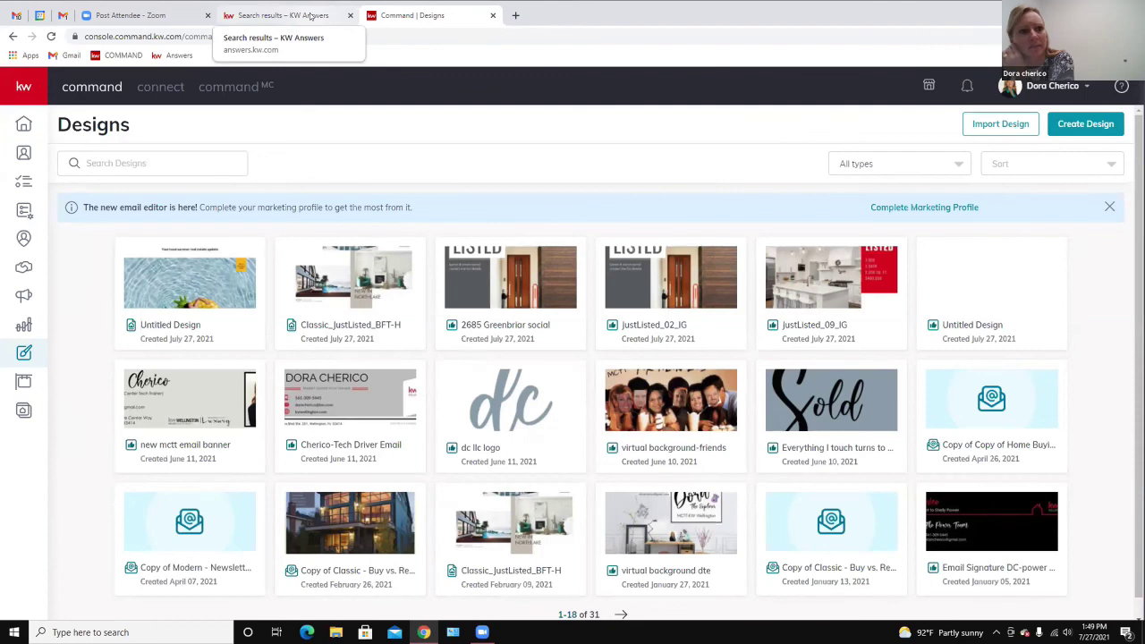
click(310, 16)
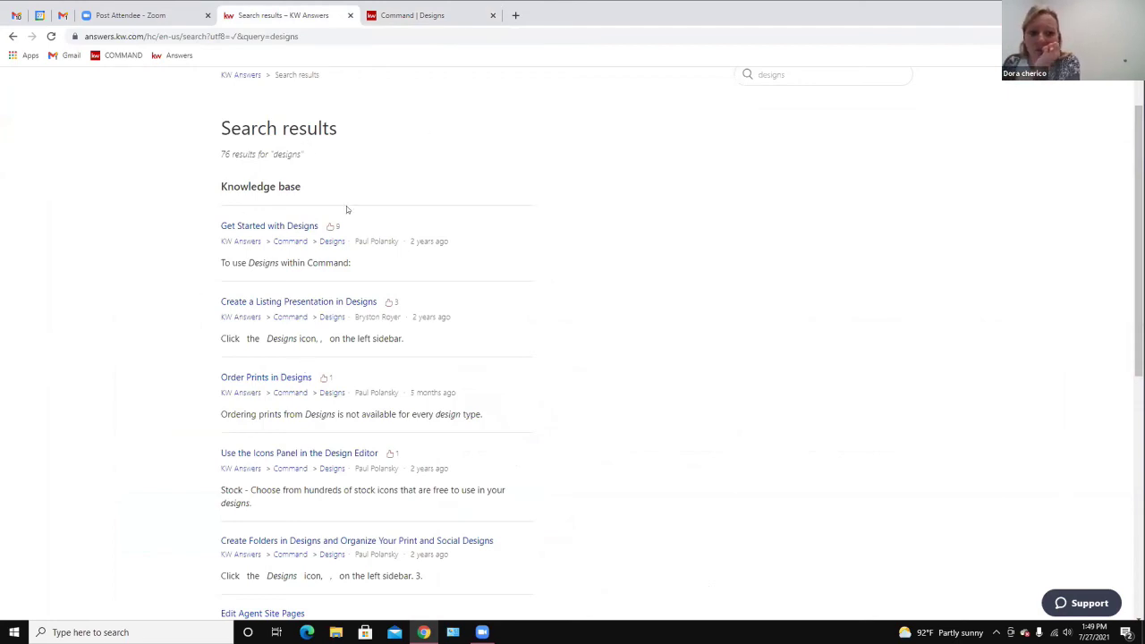
click(404, 17)
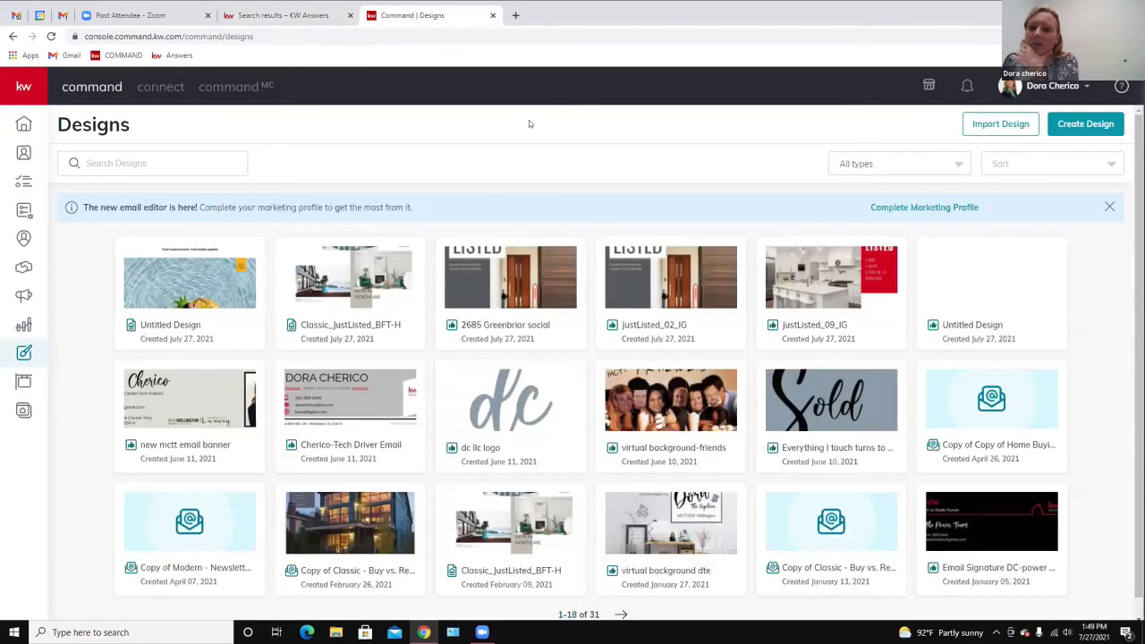
click(302, 14)
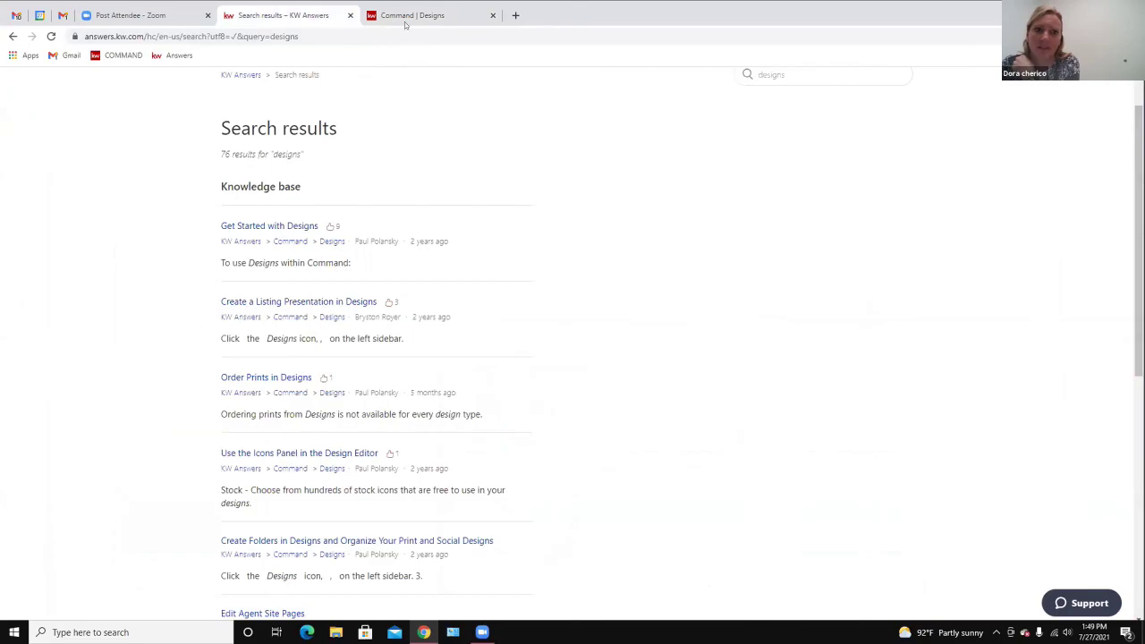
click(404, 18)
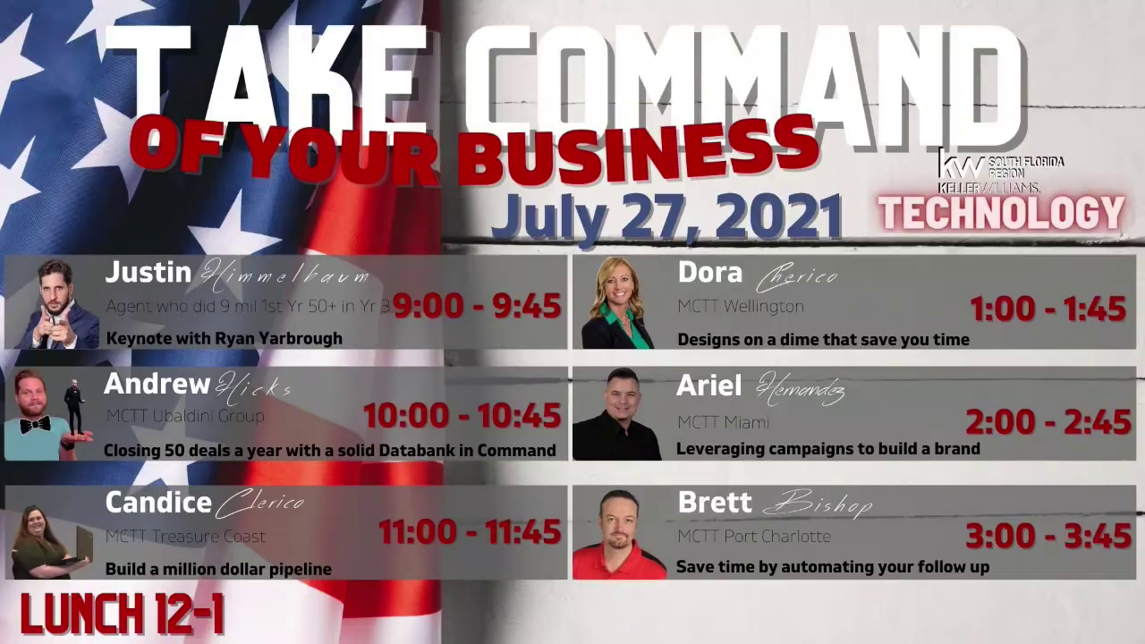